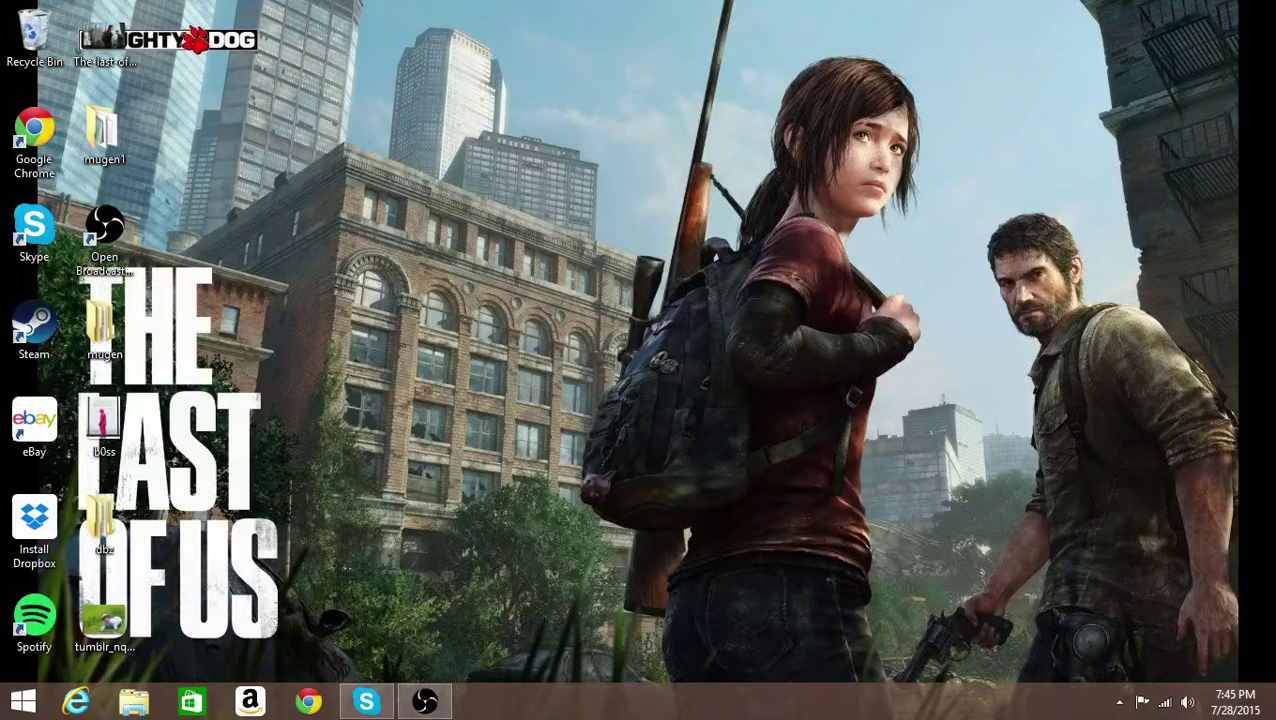
Open the mugen subfolder inside the mugen folder and view the game files it contains.
mouse_move(1237, 2)
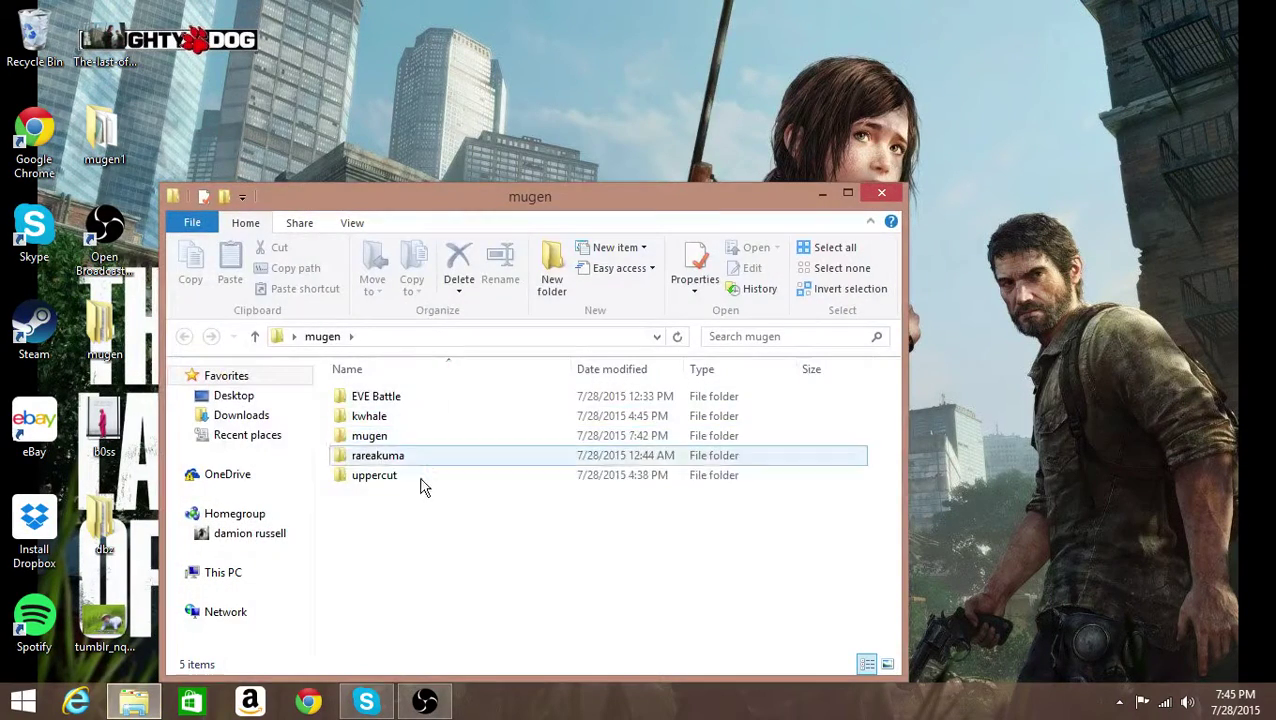
mouse_move(413, 517)
mouse_down()
mouse_move(413, 380)
mouse_move(431, 440)
mouse_move(413, 520)
mouse_up()
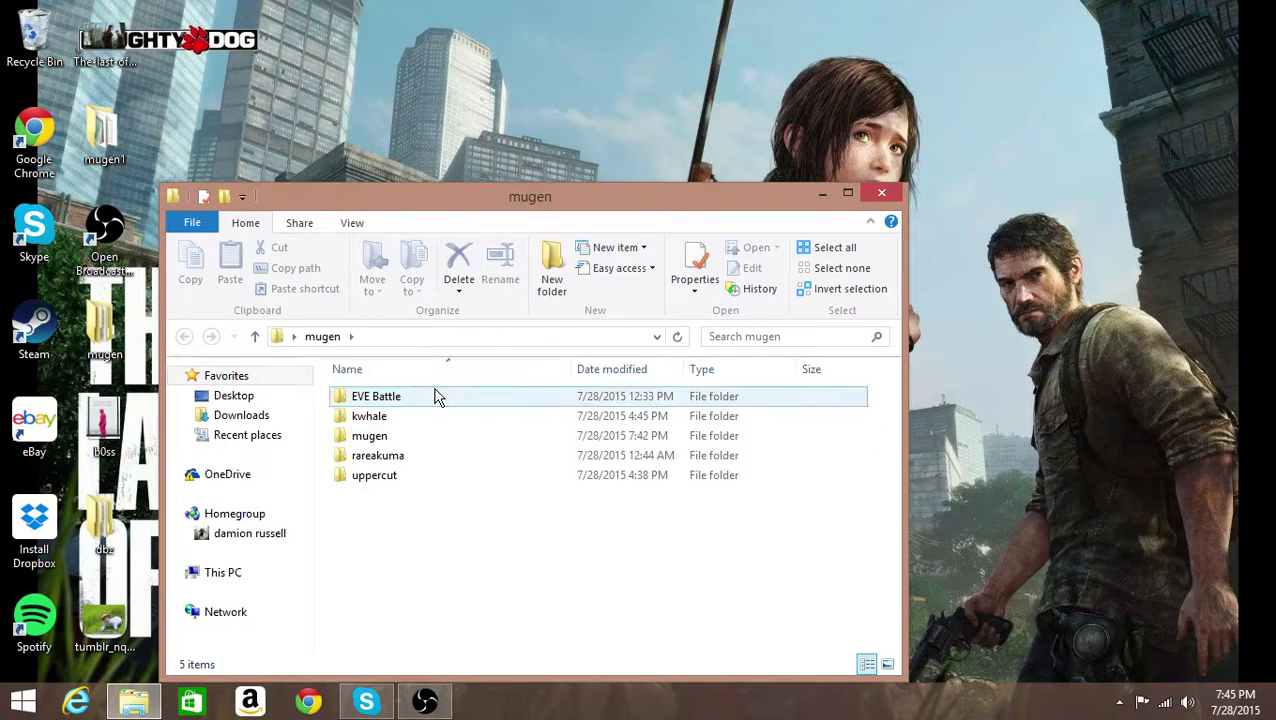
click(436, 443)
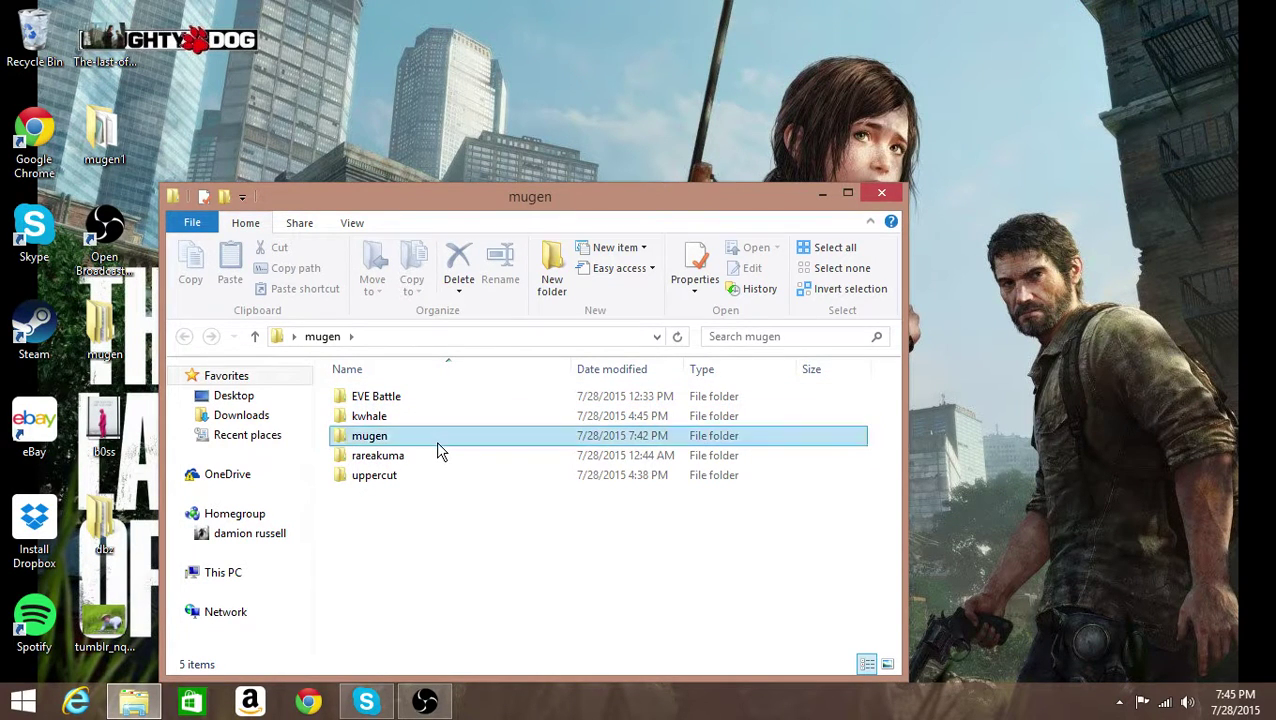
key(F2)
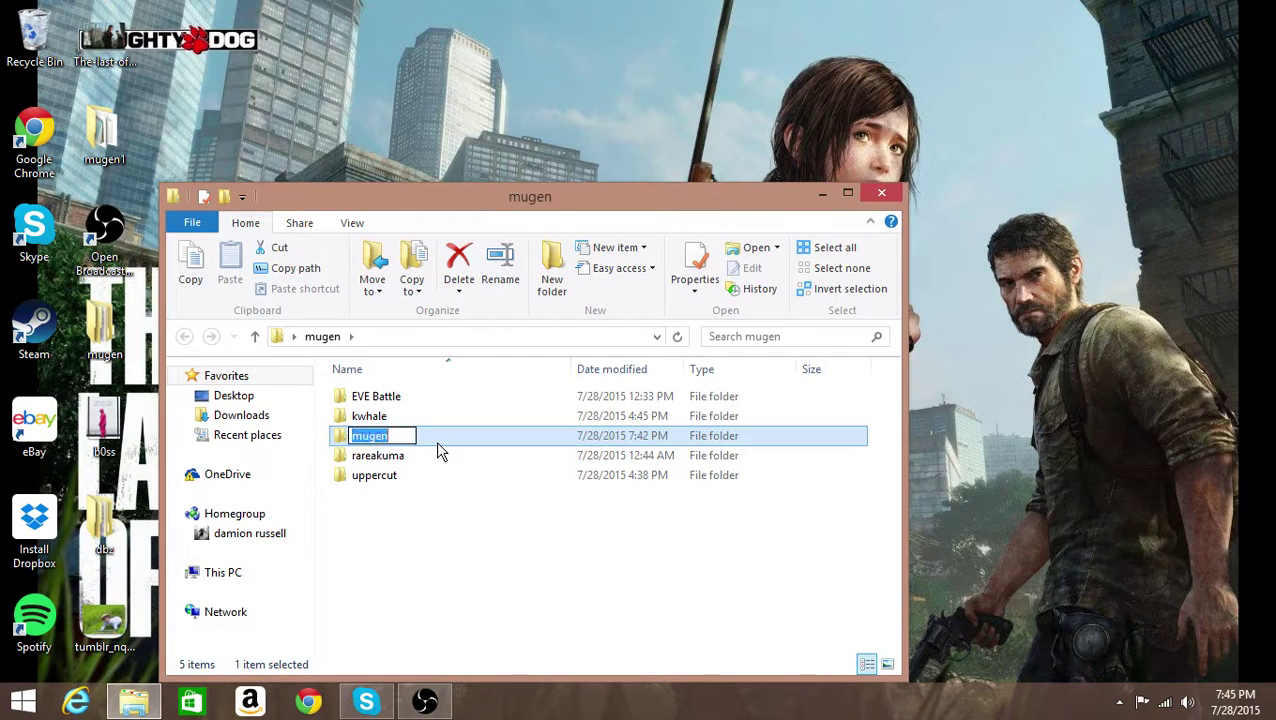
key(Return)
double_click(438, 439)
scroll(440, 449, down, 2)
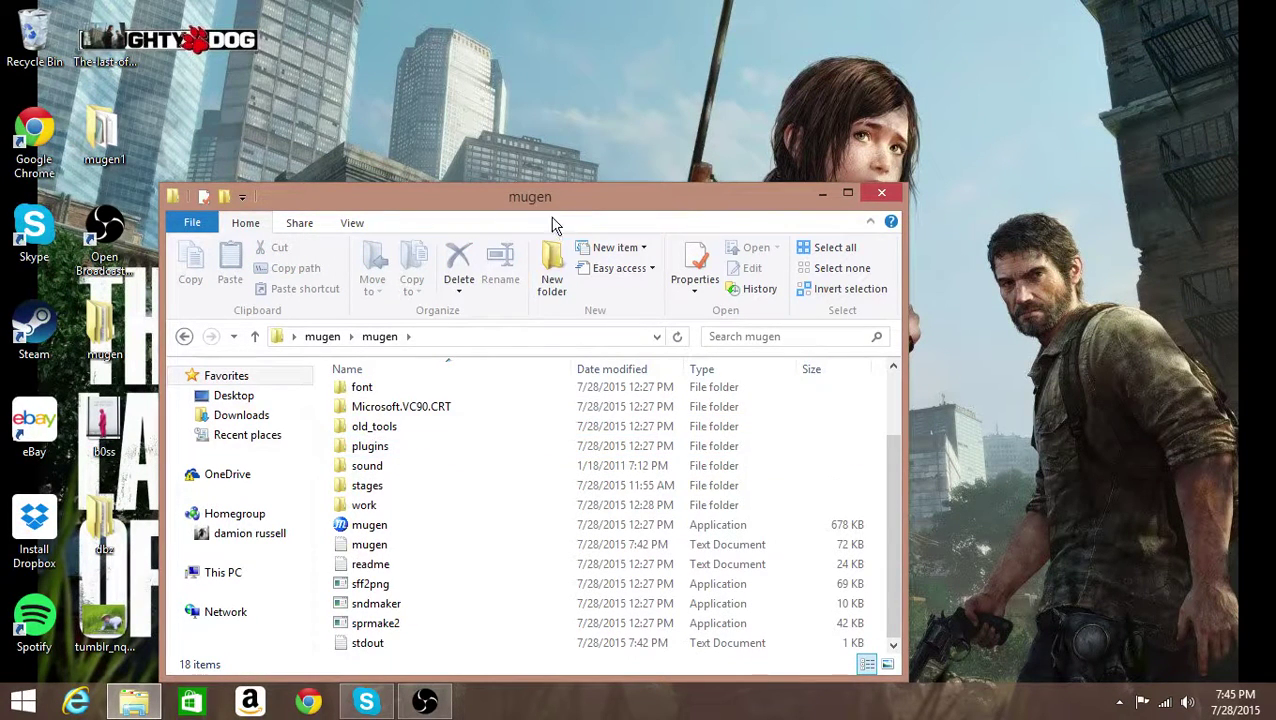
Move the folder window up, look over the chars, data and stages folders, and close the window.
drag(546, 199, 691, 43)
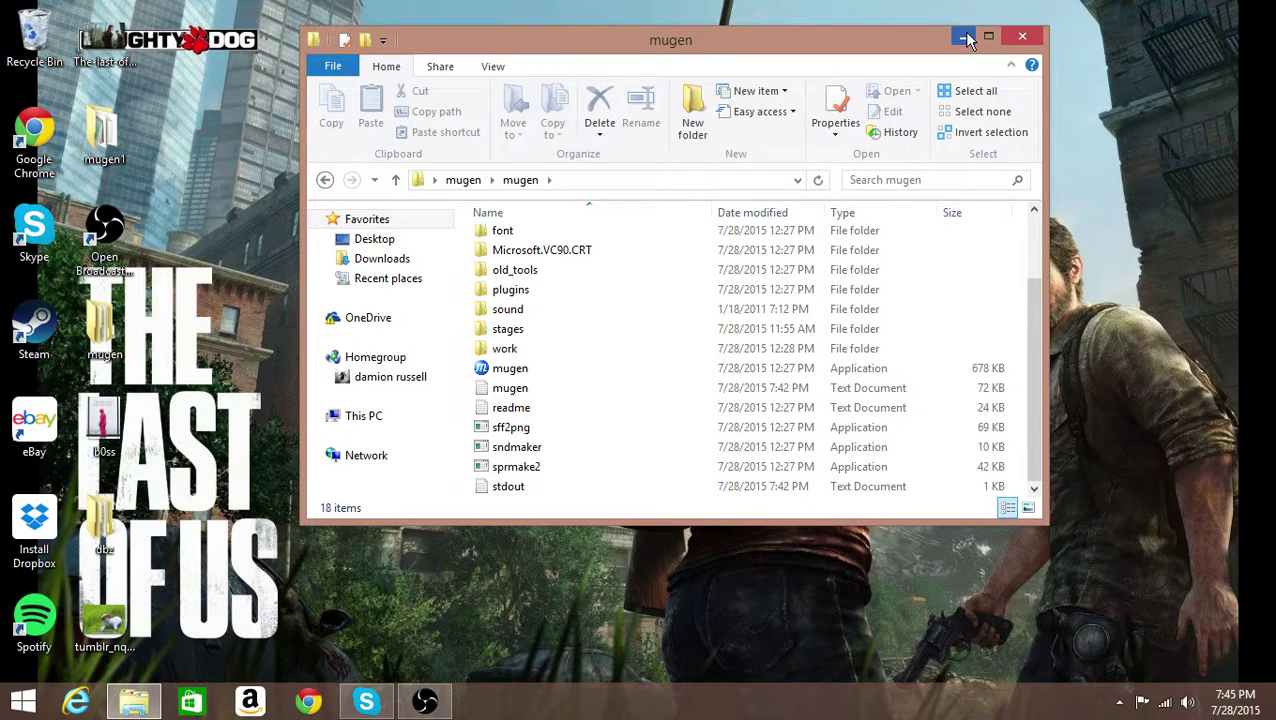
scroll(690, 345, up, 2)
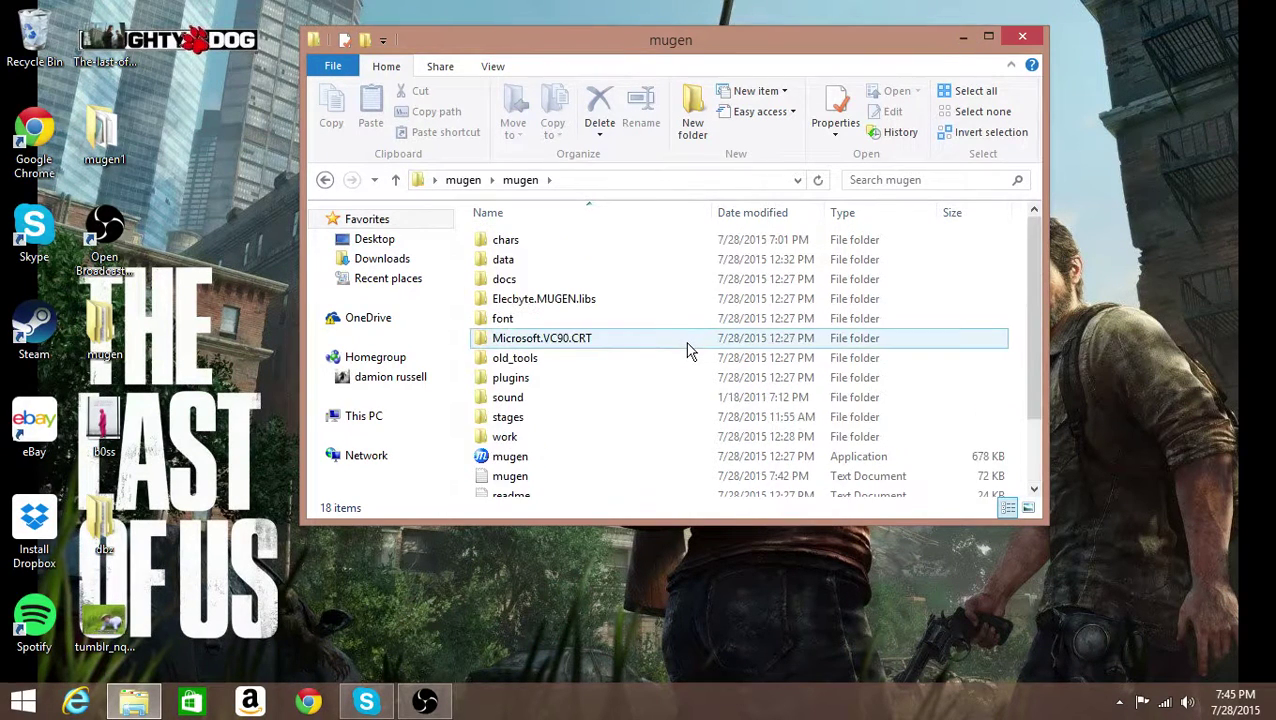
click(1022, 36)
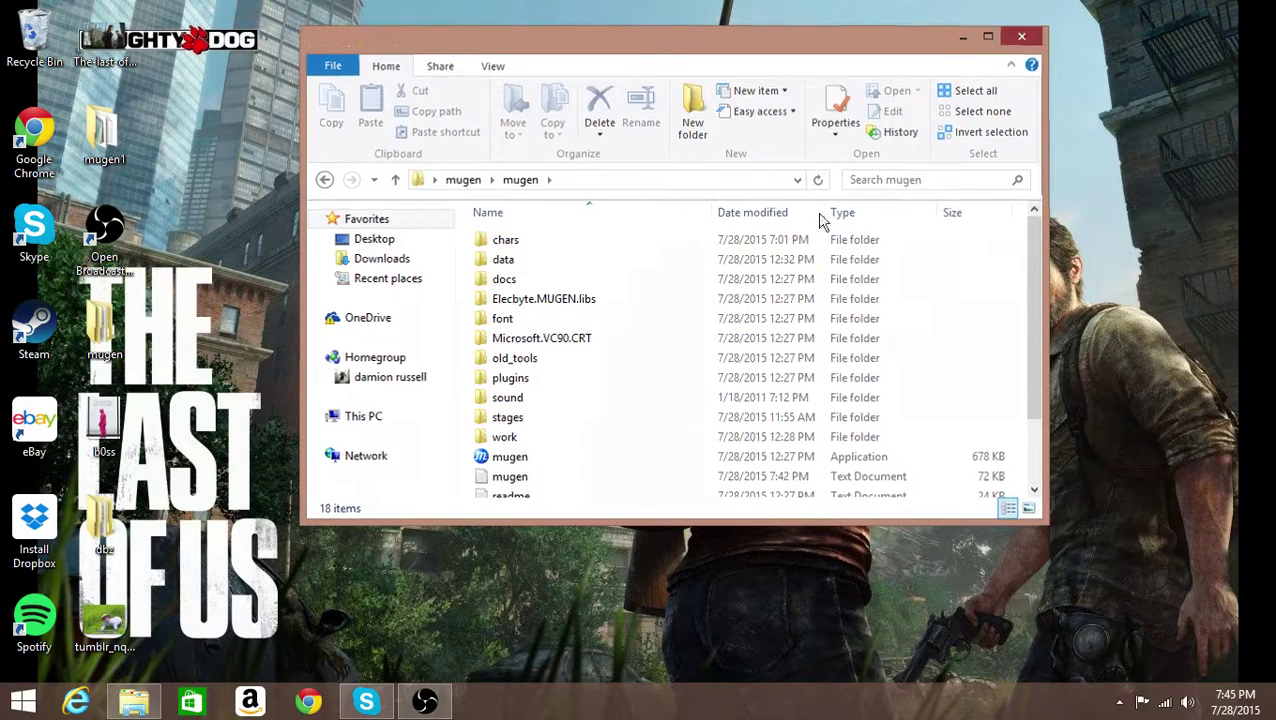
Switch to Google Chrome and open the MUGEN Database's Characters category page from the most visited sites.
click(316, 704)
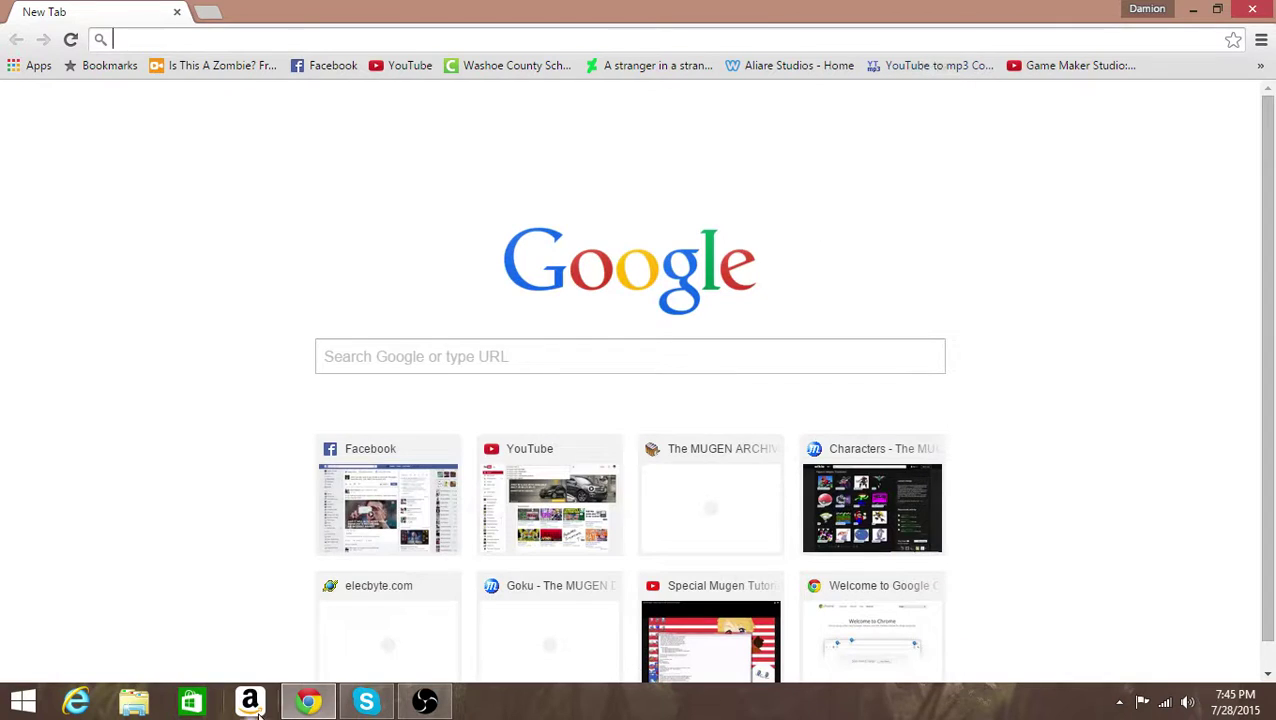
mouse_move(316, 706)
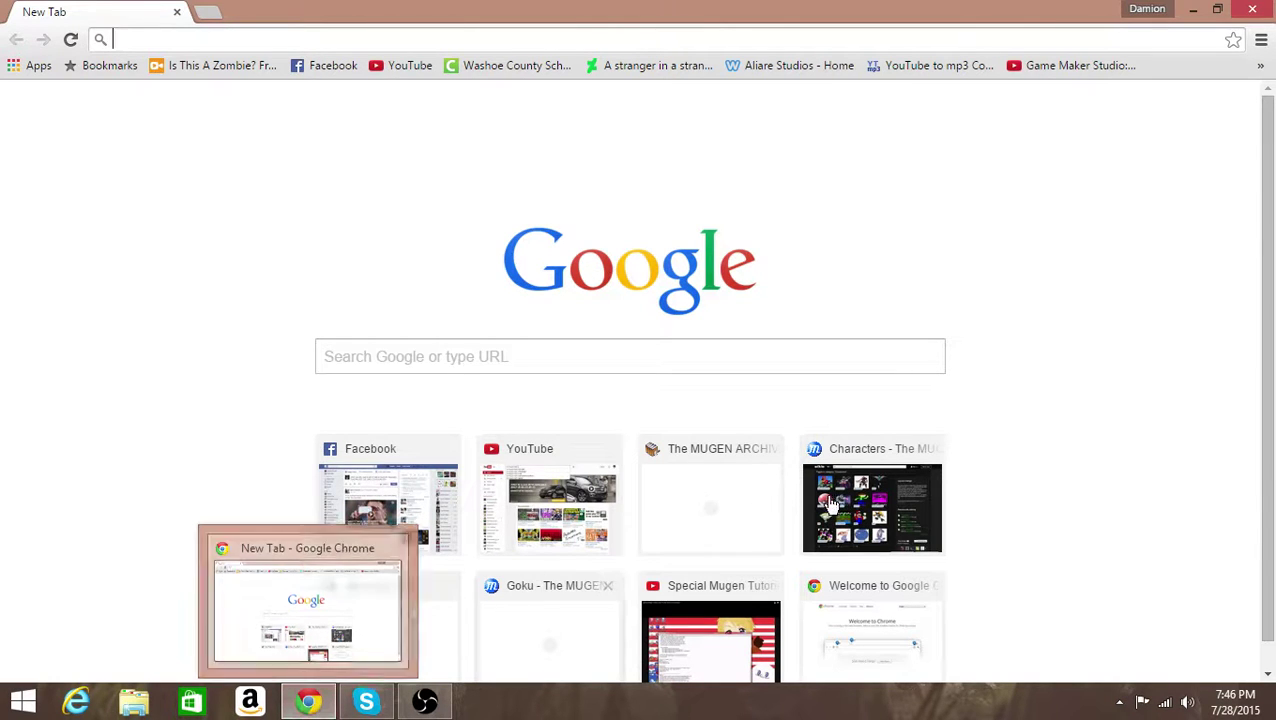
click(865, 490)
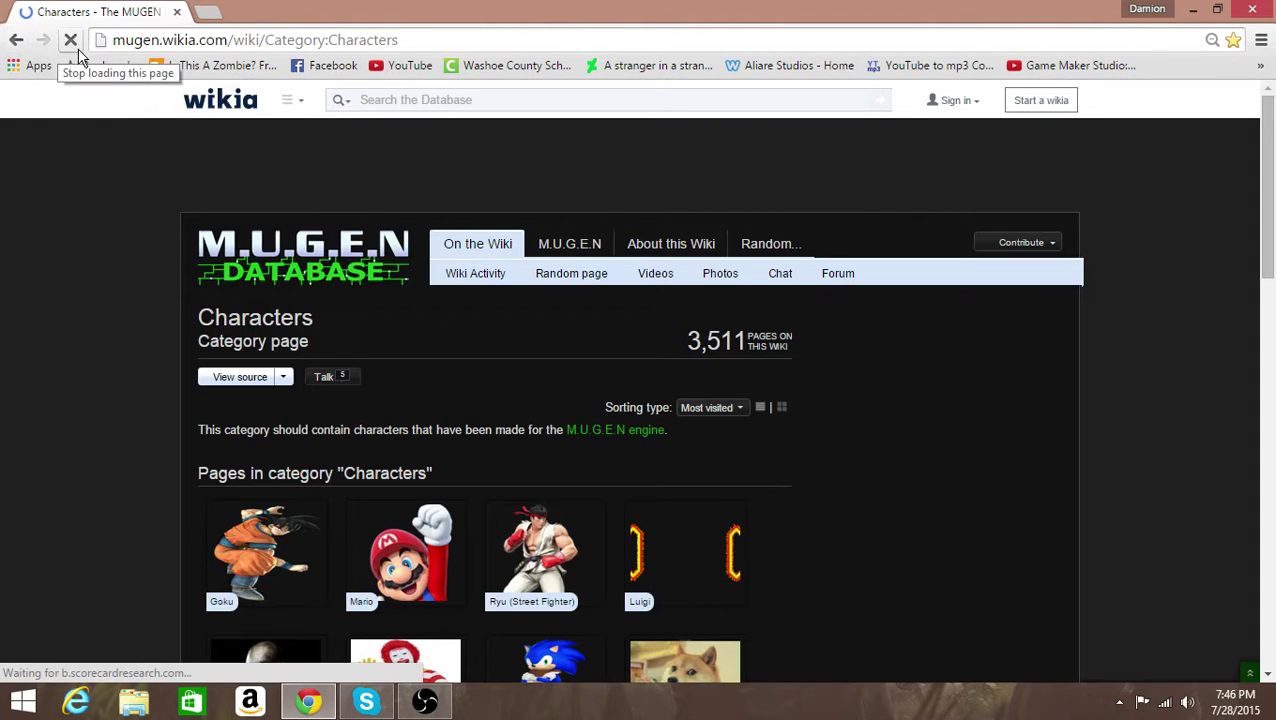
Browse the MUGEN Database's character entries and subcategories, including page 90 of the character listing.
scroll(210, 425, down, 1)
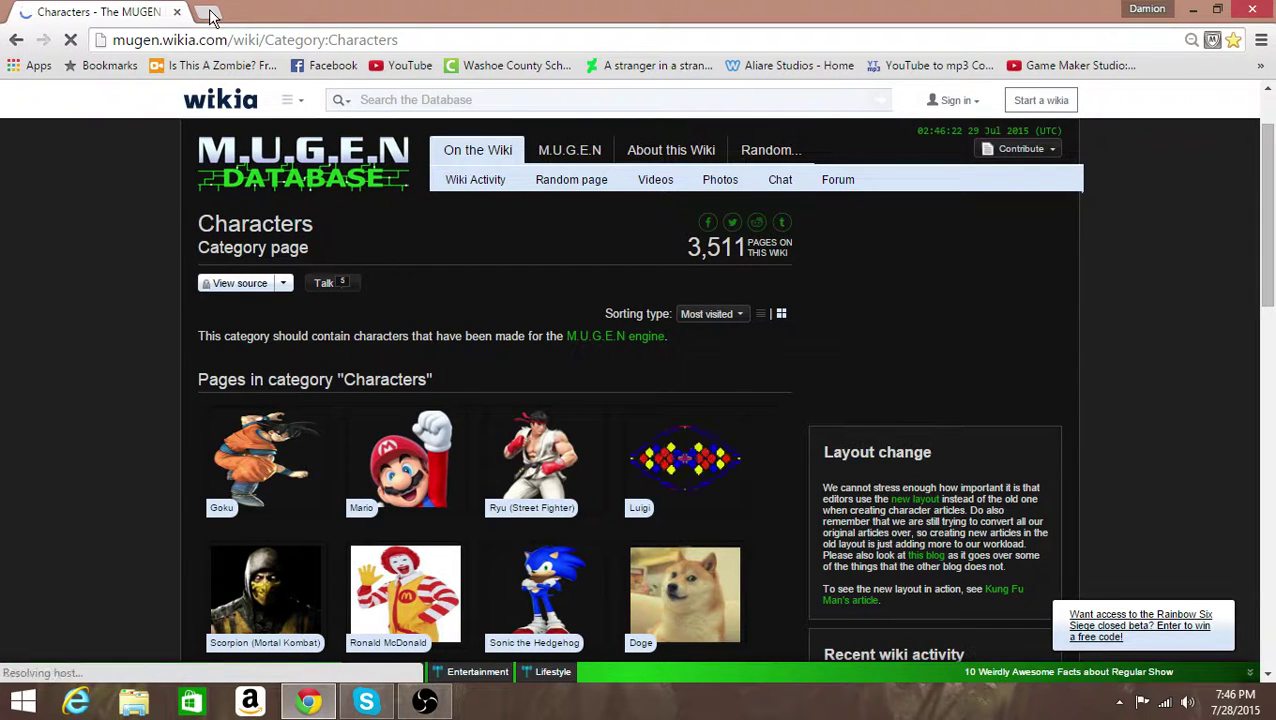
scroll(285, 313, down, 5)
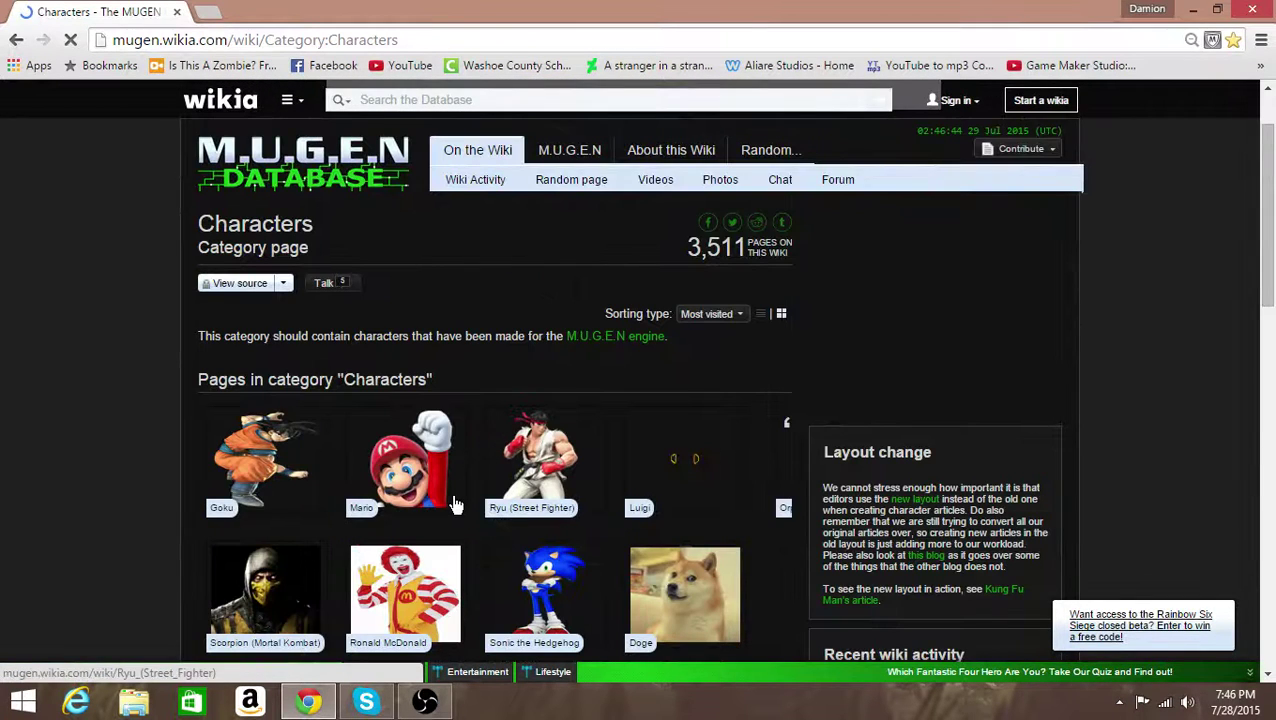
scroll(448, 496, down, 1)
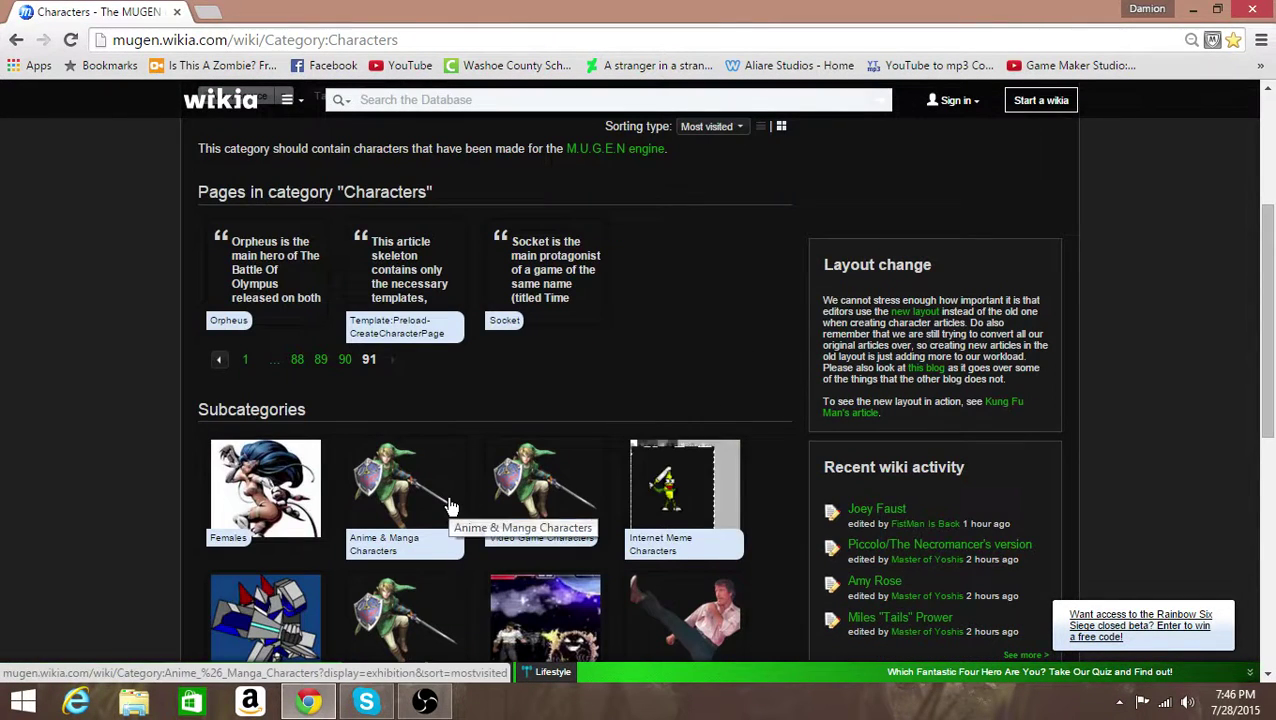
scroll(464, 441, up, 1)
click(347, 410)
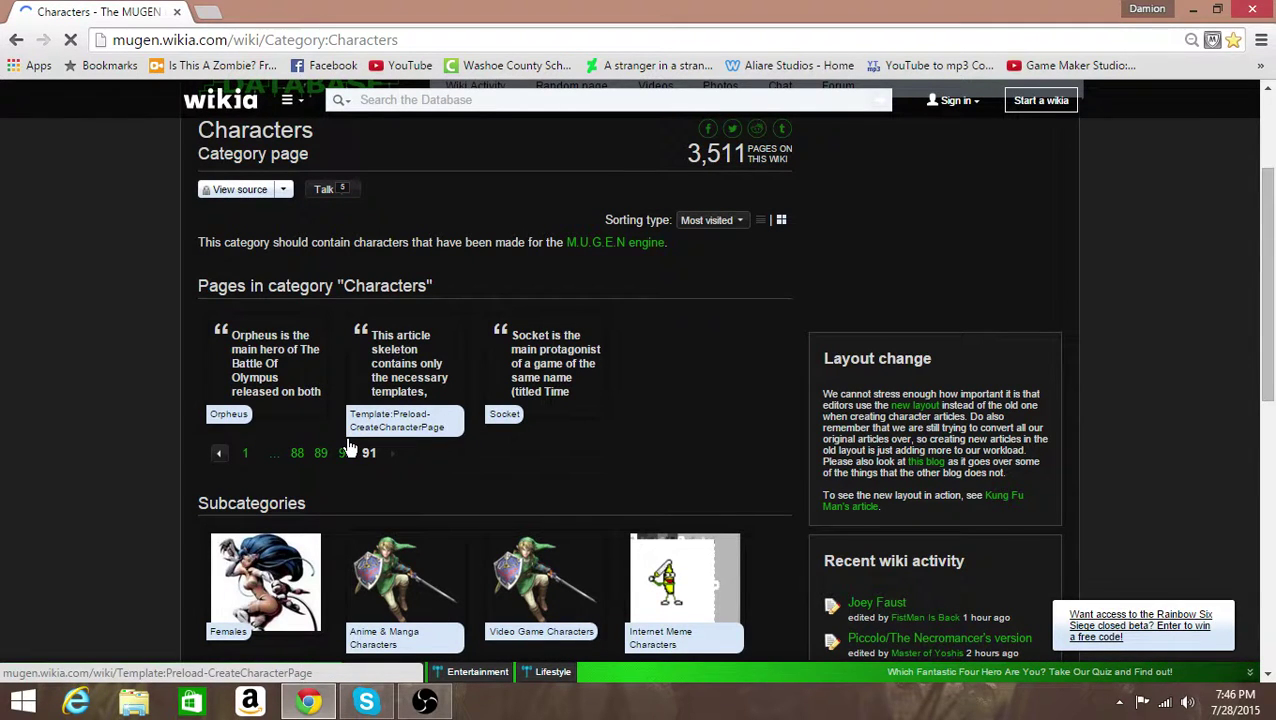
click(346, 452)
scroll(397, 569, down, 5)
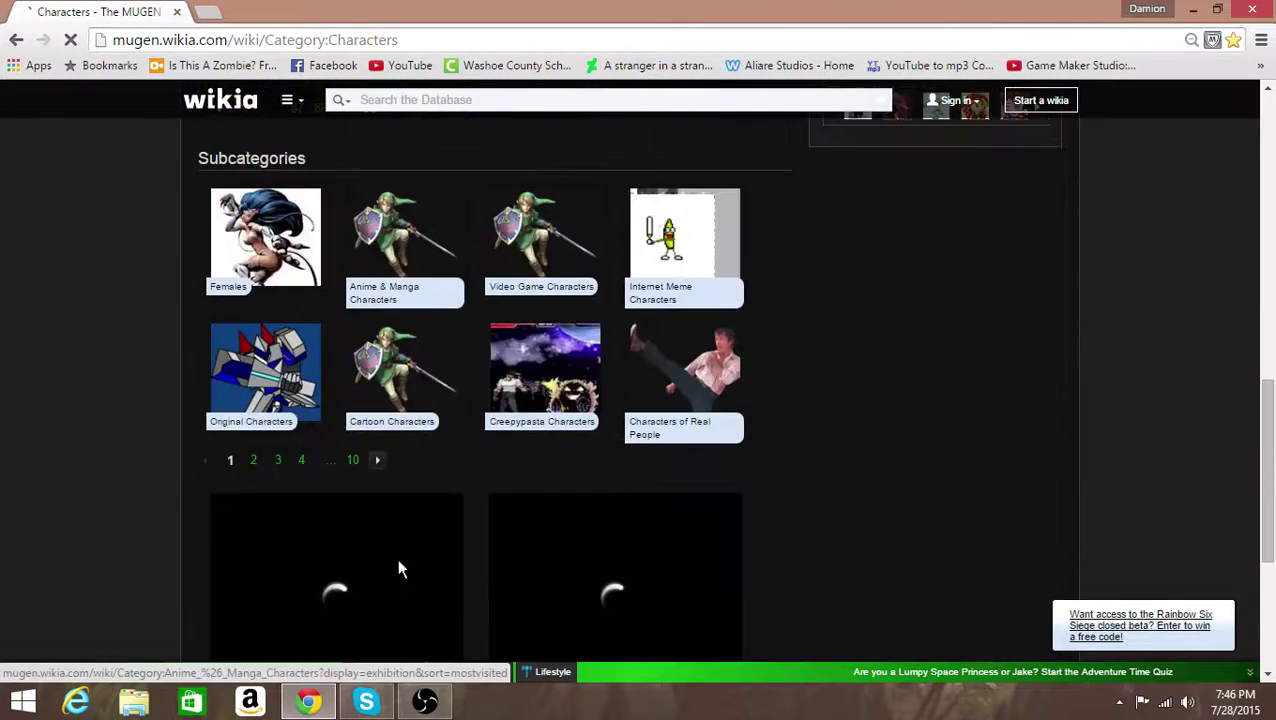
scroll(397, 571, down, 2)
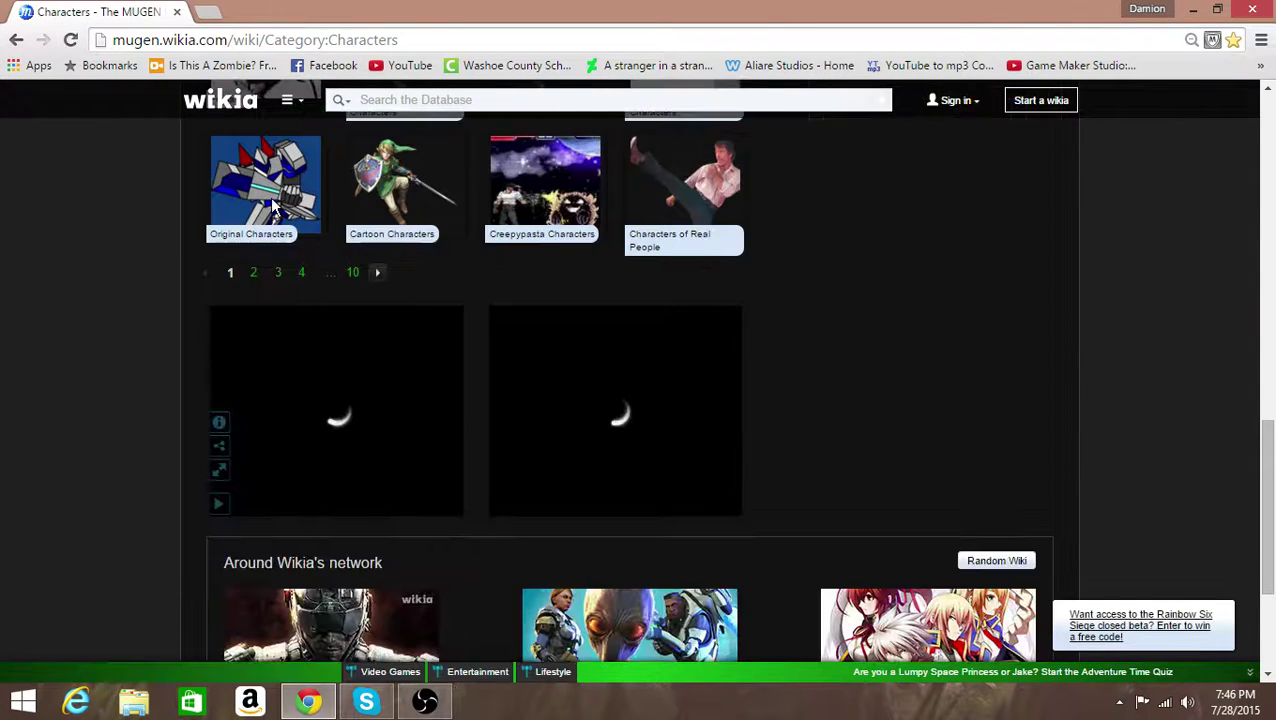
scroll(305, 305, up, 2)
scroll(322, 328, up, 3)
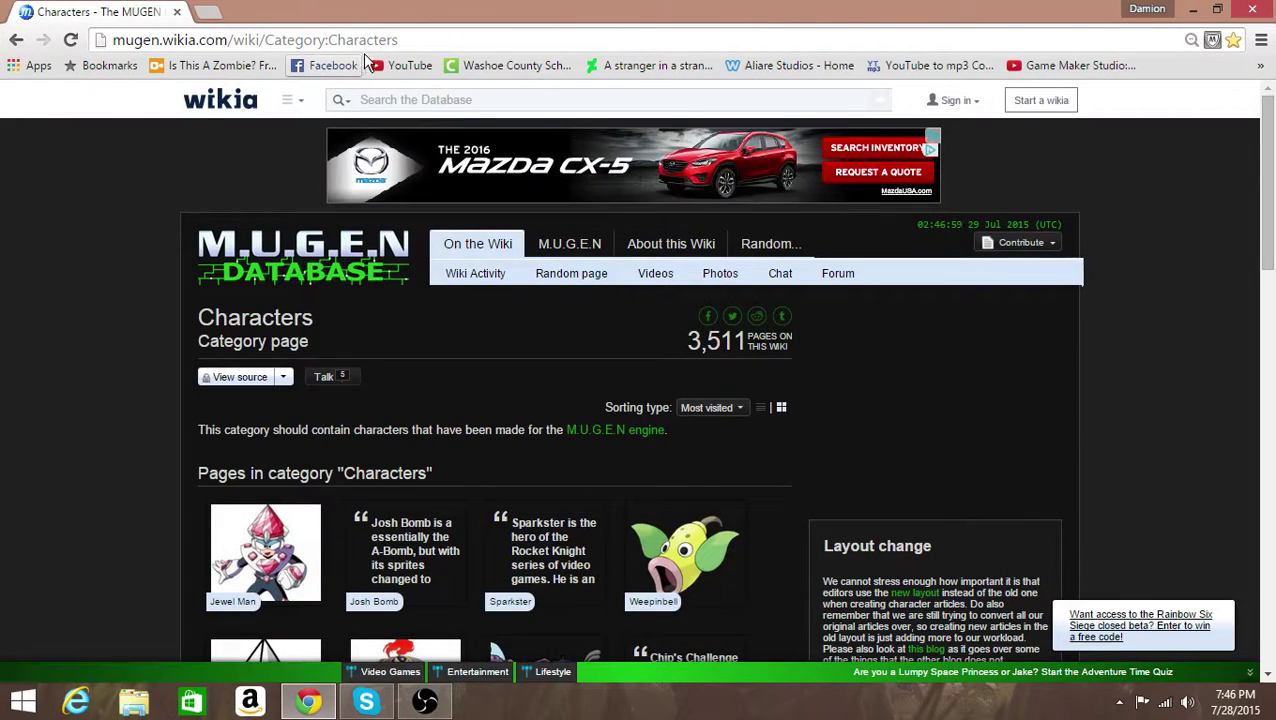
Search the web for "mugen charactors" and open the Characters downloads page of The MUGEN ARCHIVE.
click(400, 39)
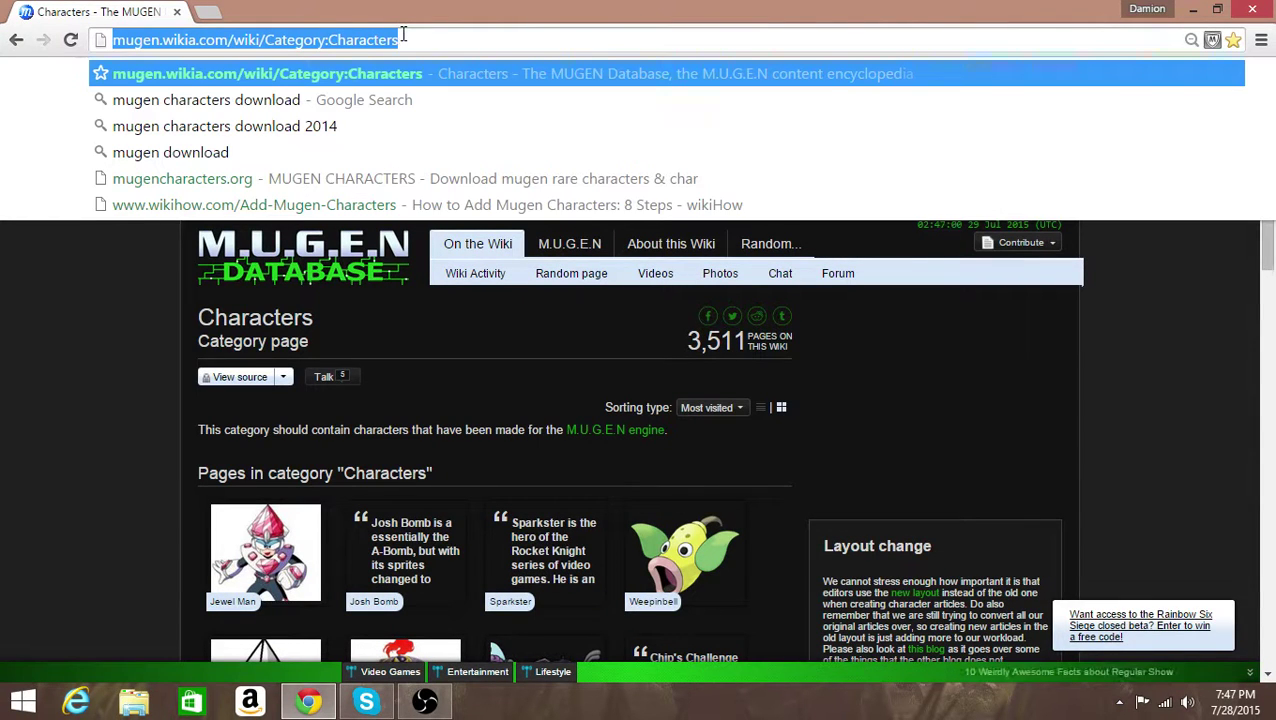
text(mugen charactors)
key(Return)
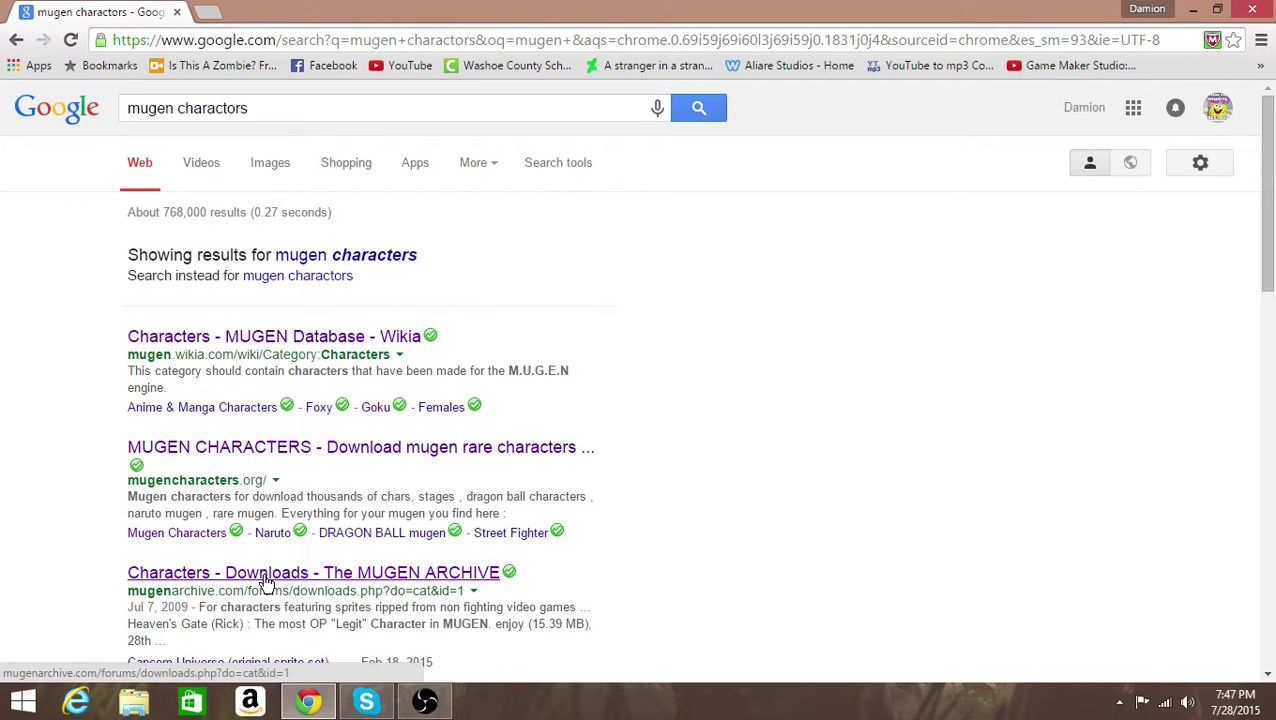
click(172, 532)
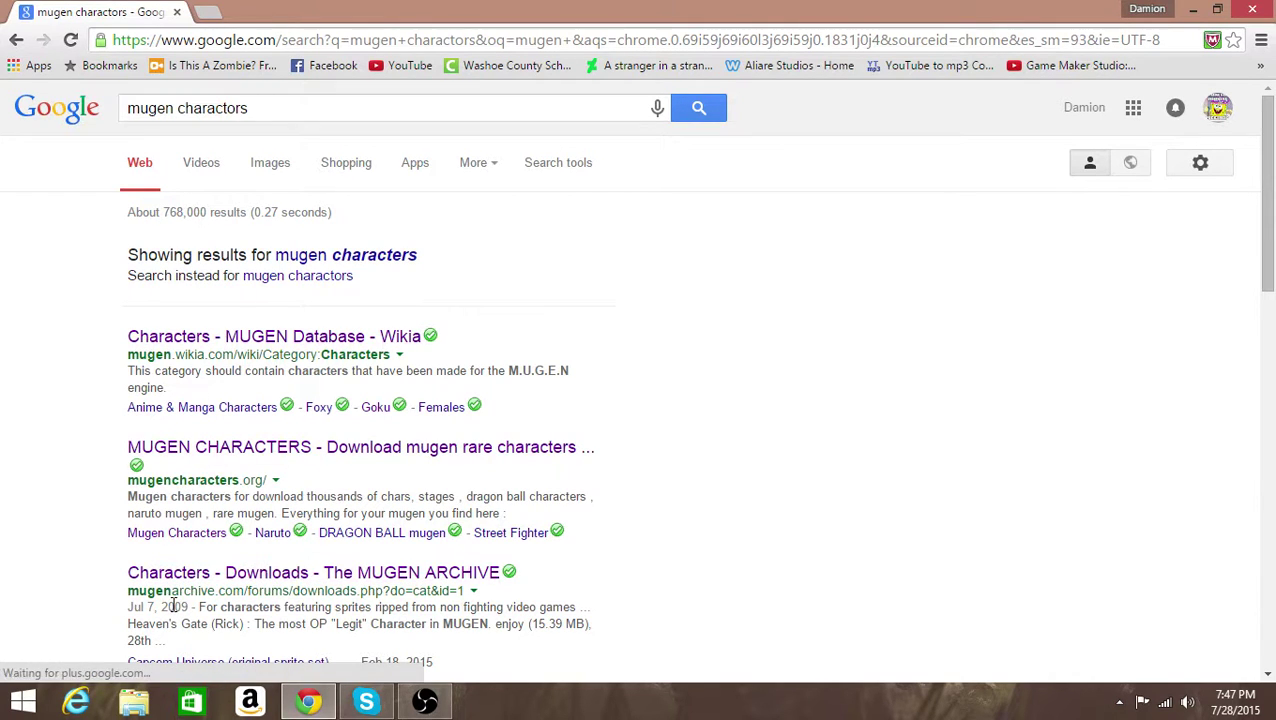
click(226, 578)
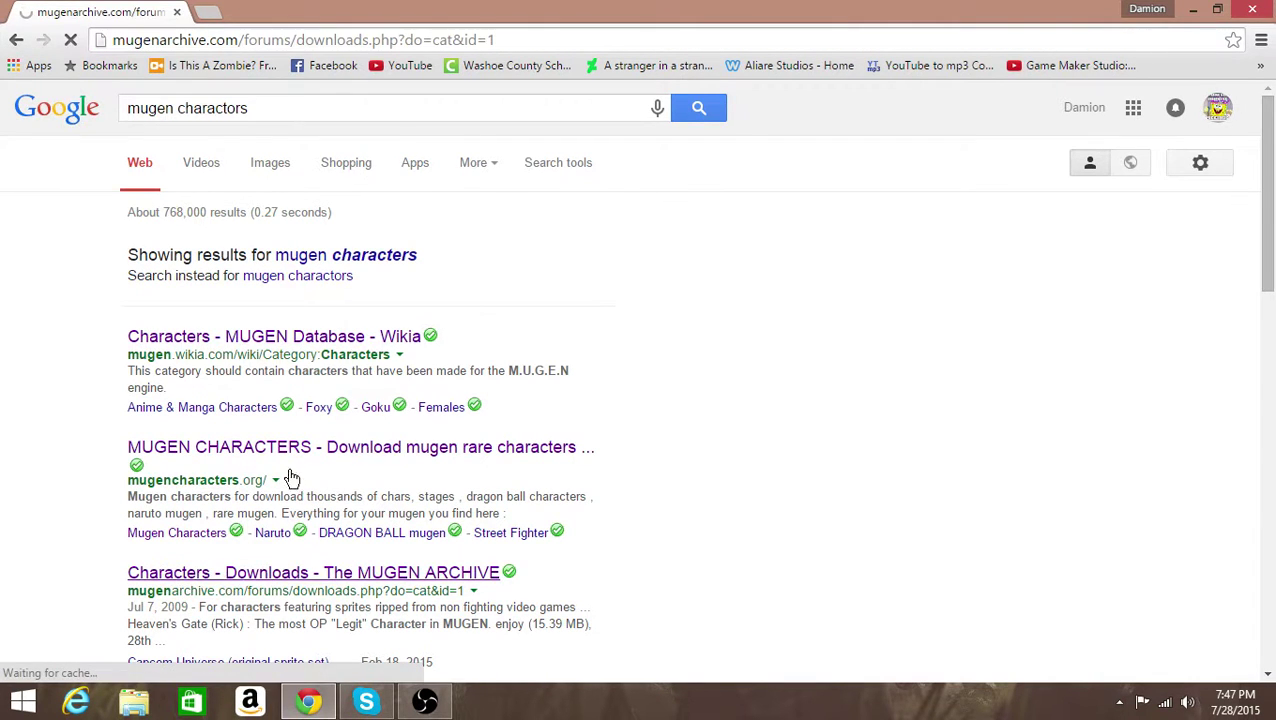
Look through the character download categories on MUGEN Archive, from Capcom to Mini Games / Bonus Stage.
scroll(293, 475, down, 1)
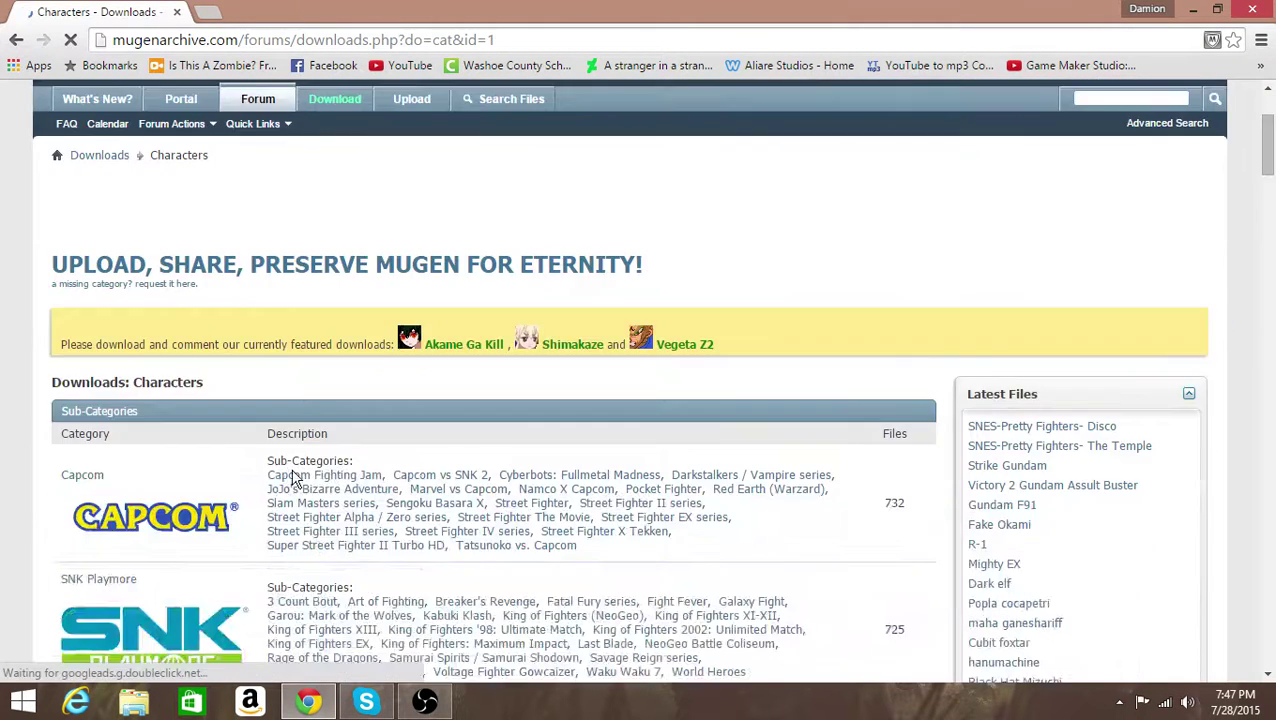
scroll(293, 476, down, 3)
scroll(293, 478, down, 1)
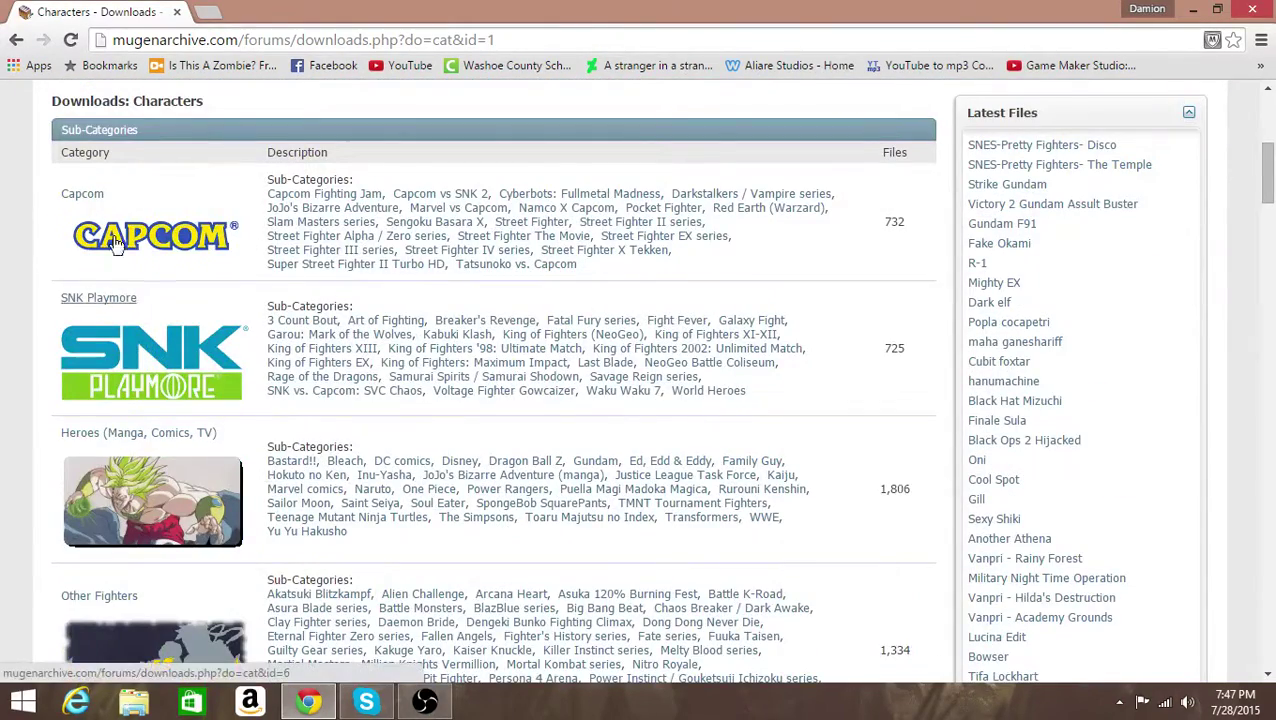
scroll(166, 538, down, 4)
scroll(166, 538, down, 2)
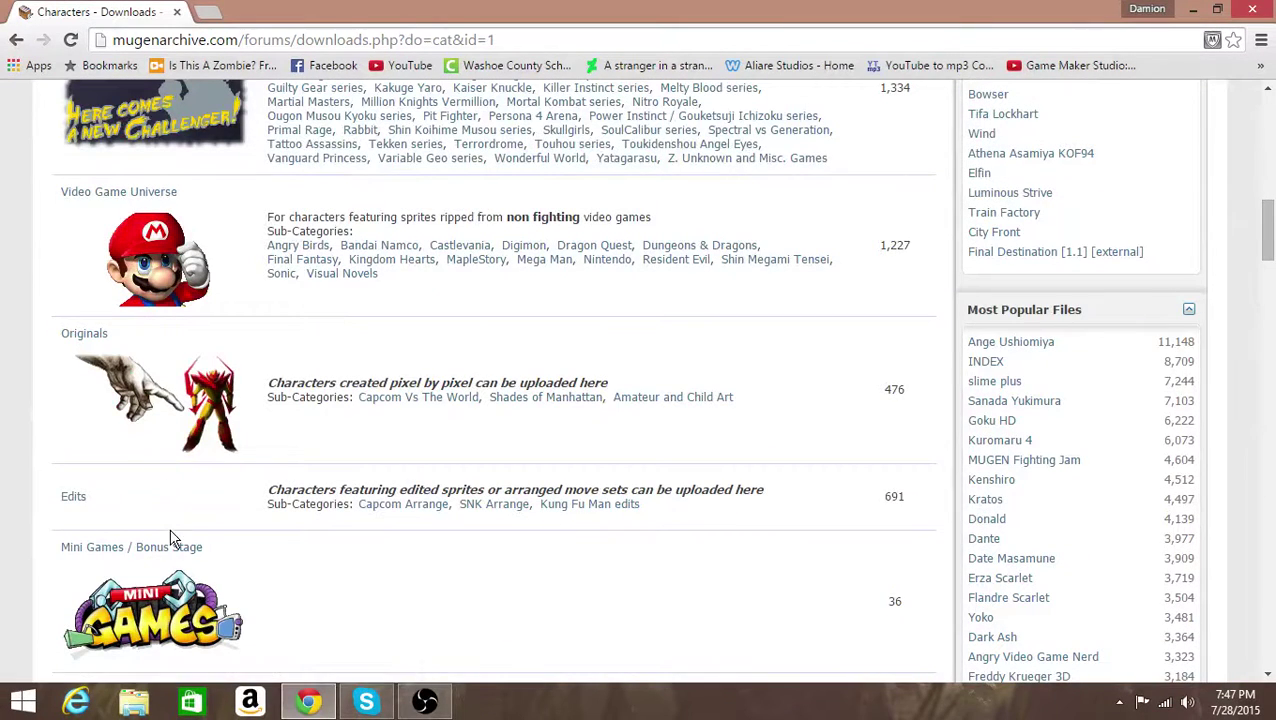
scroll(158, 530, down, 1)
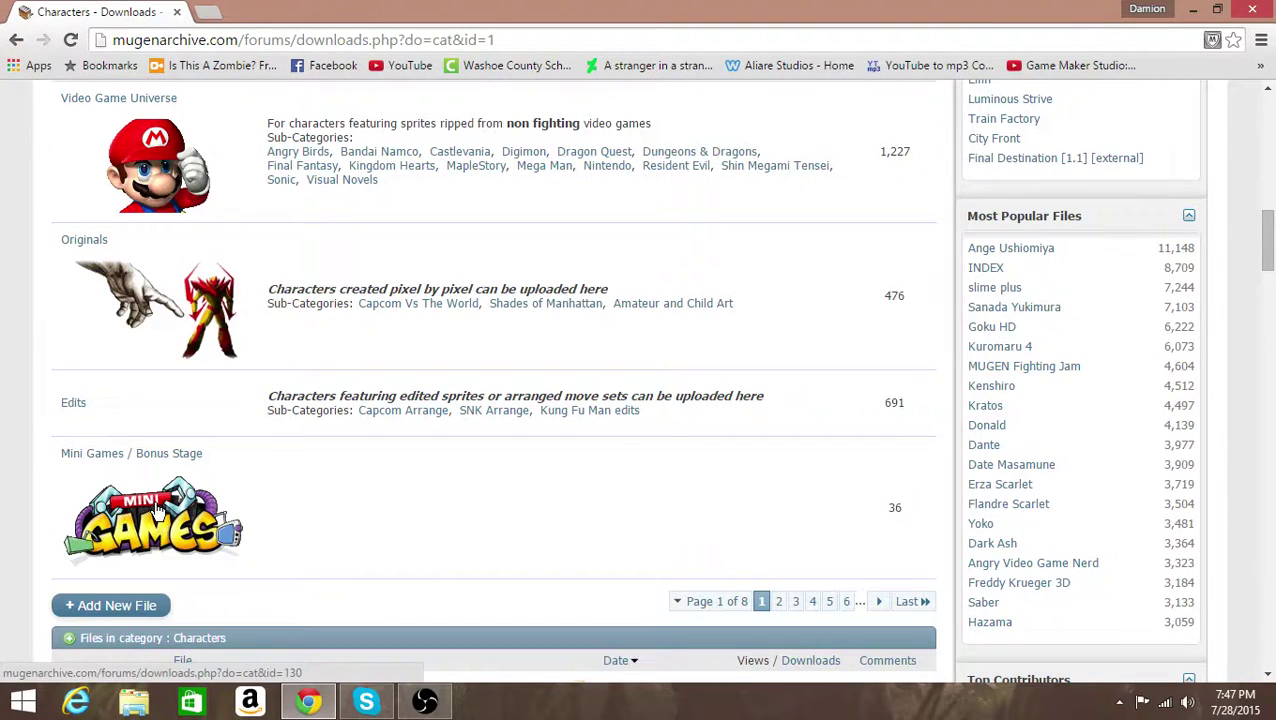
scroll(158, 511, up, 4)
scroll(155, 511, up, 2)
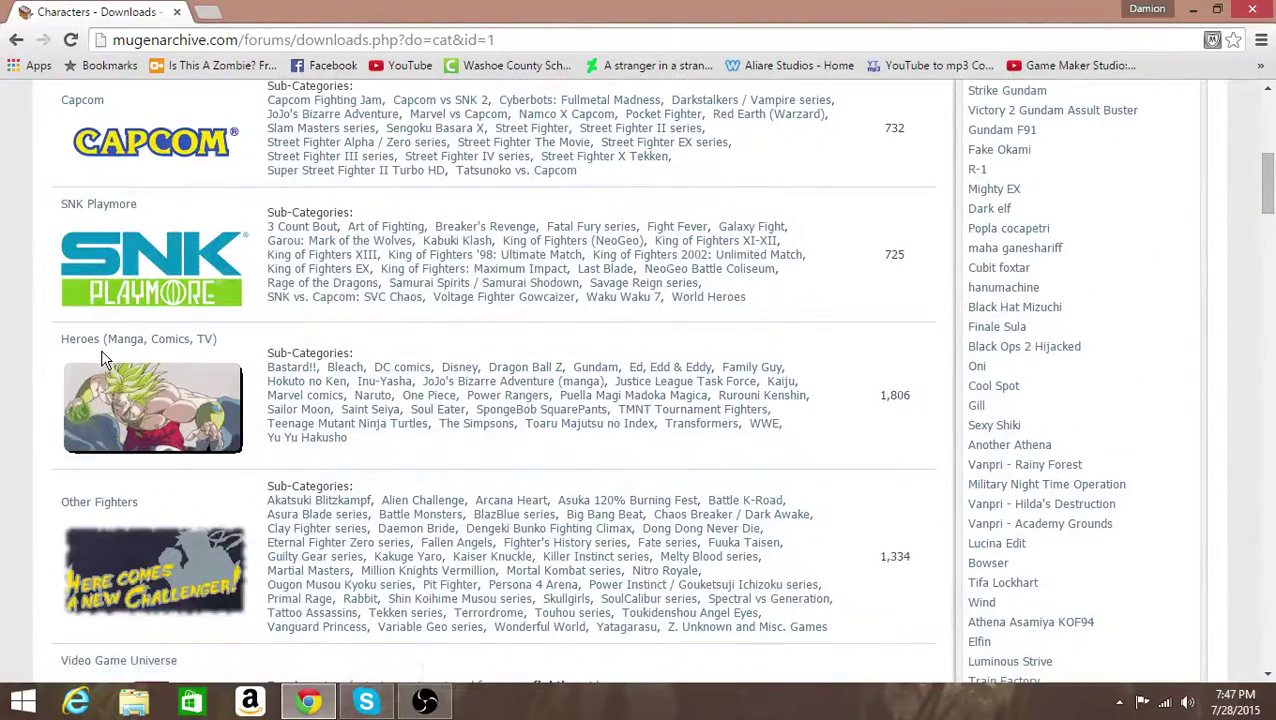
scroll(112, 355, up, 1)
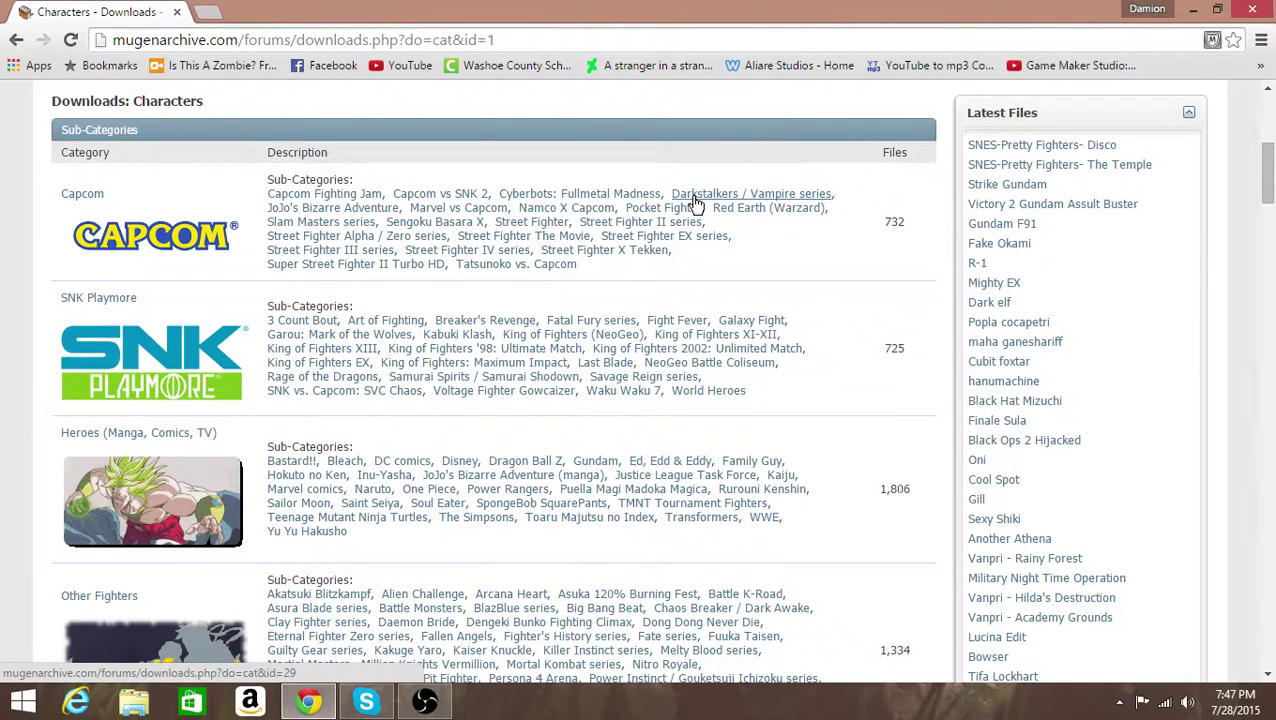
Open the Capcom vs SNK 2 category and go to the download page of the T.Hawk character.
click(450, 199)
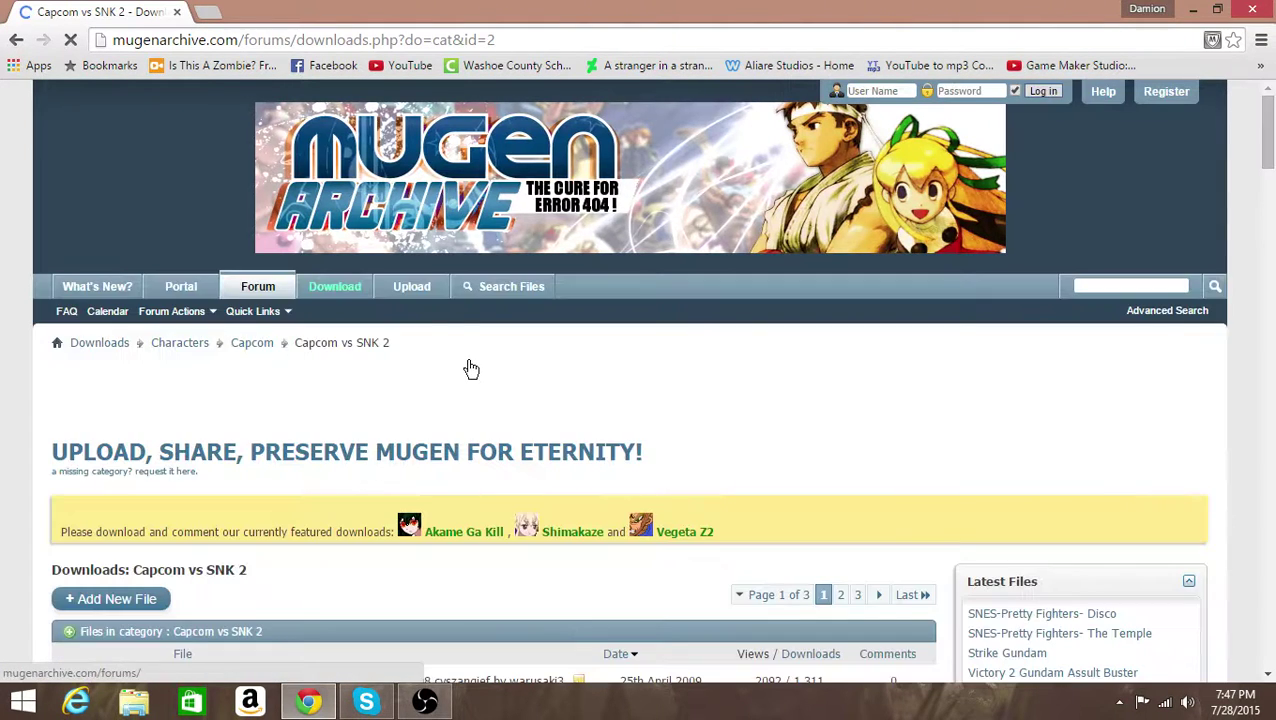
scroll(262, 561, down, 5)
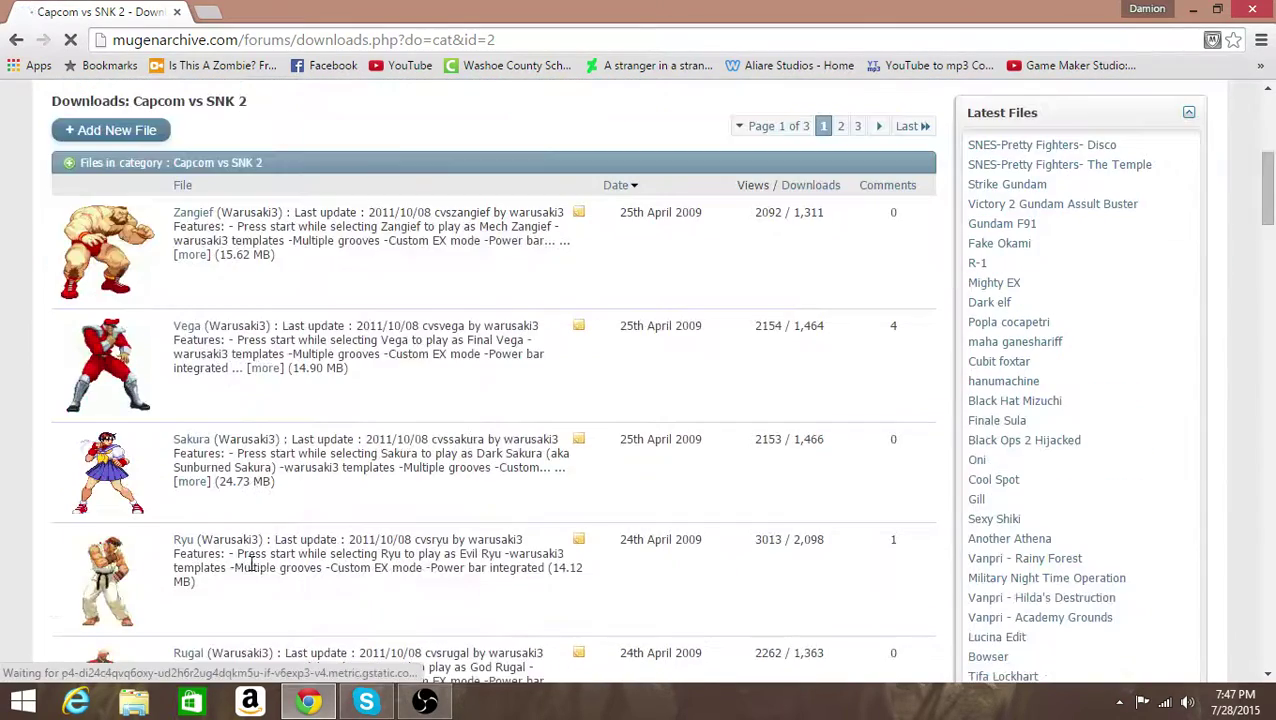
scroll(240, 565, down, 5)
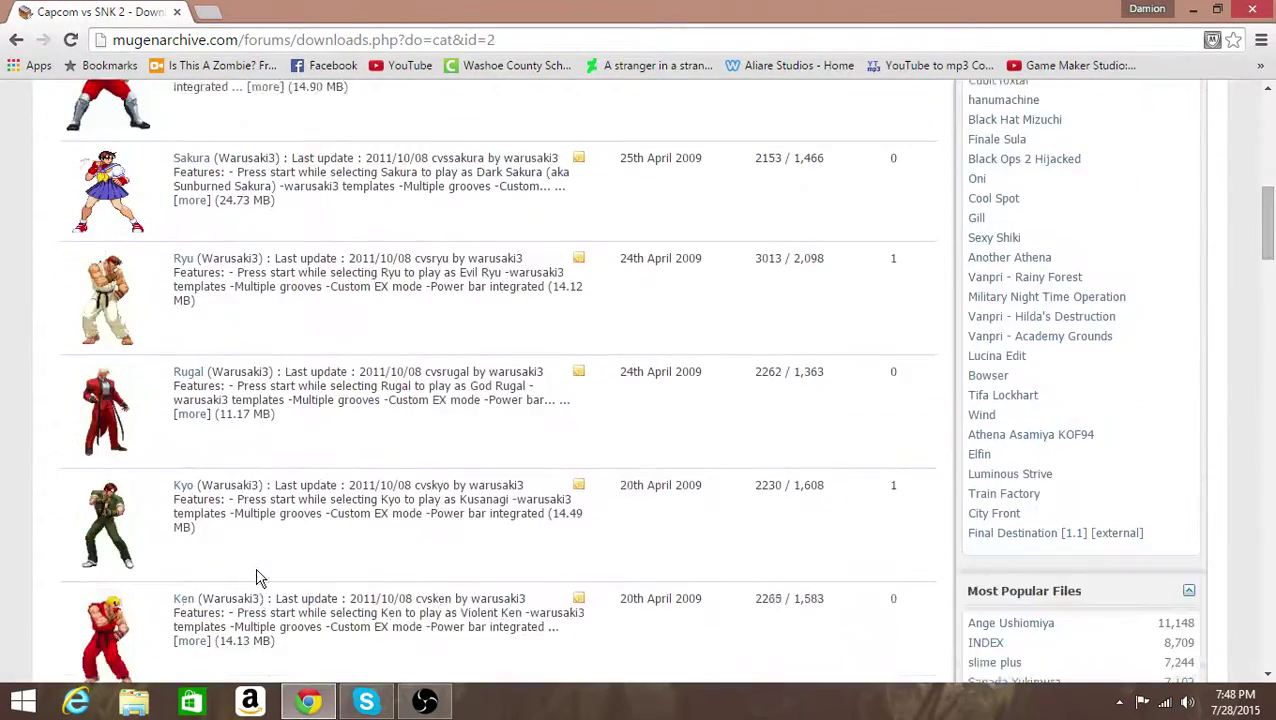
scroll(258, 578, down, 1)
scroll(258, 572, down, 7)
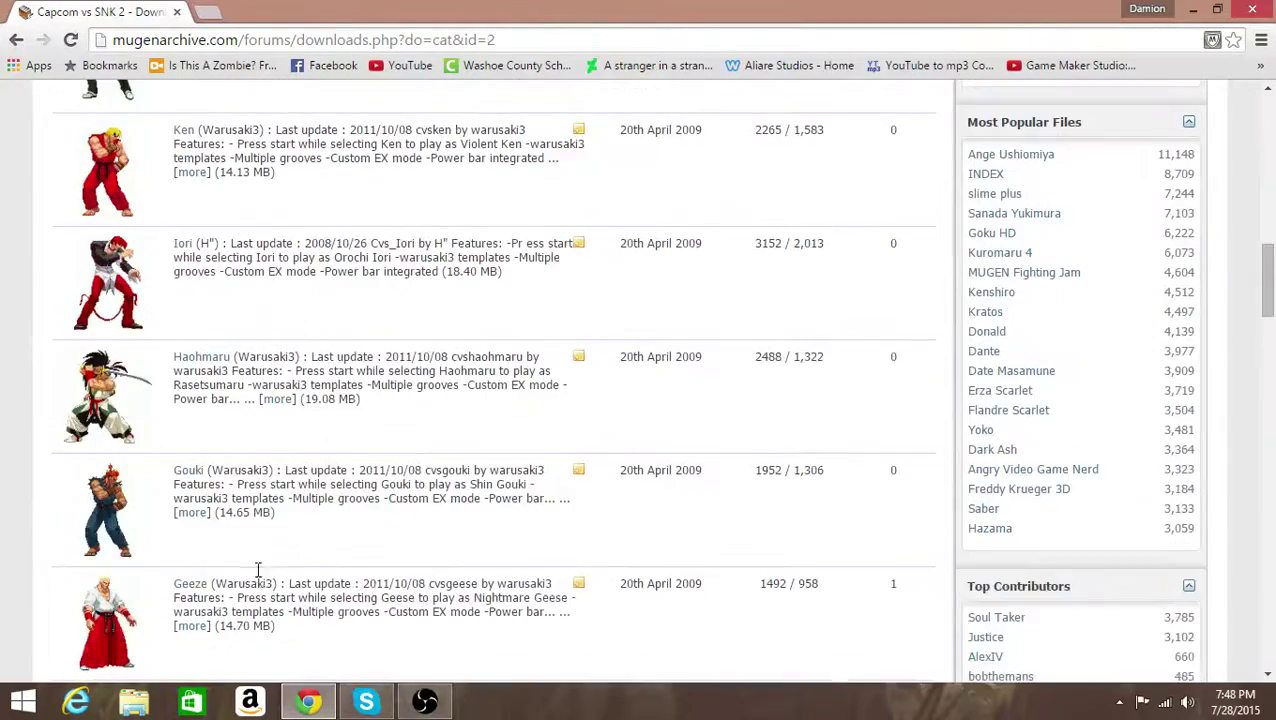
scroll(258, 572, down, 4)
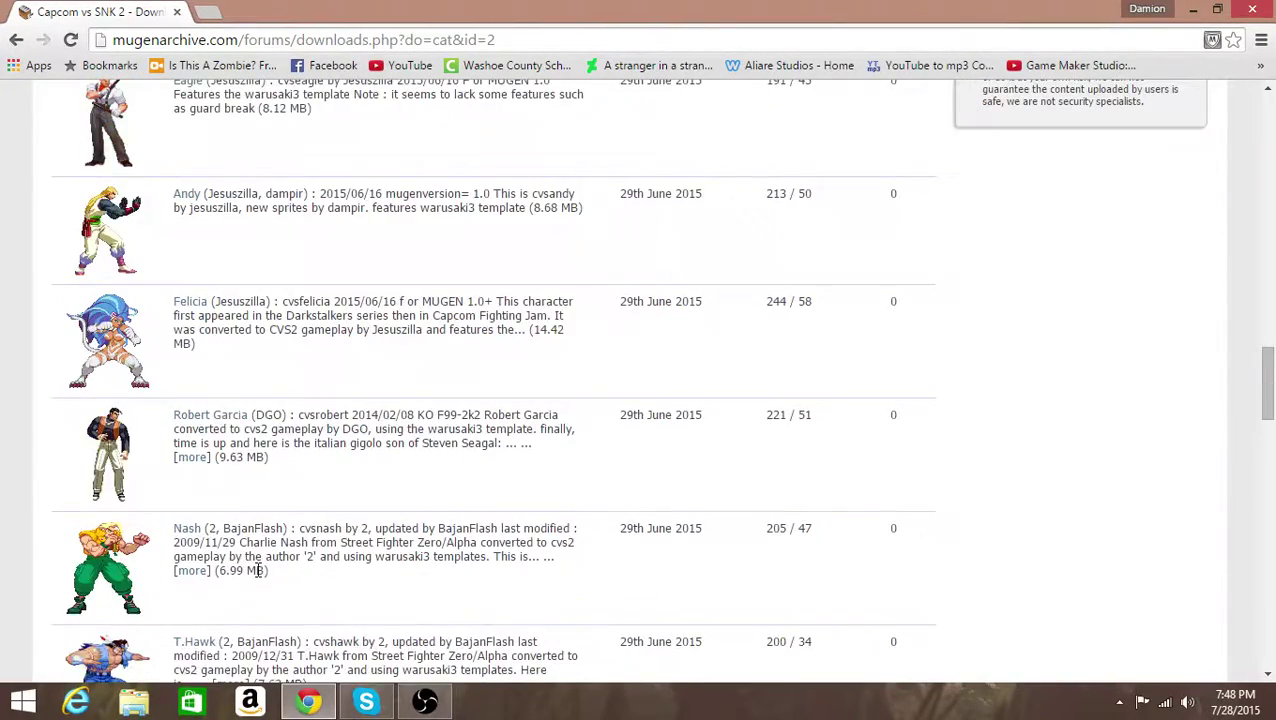
scroll(258, 576, down, 2)
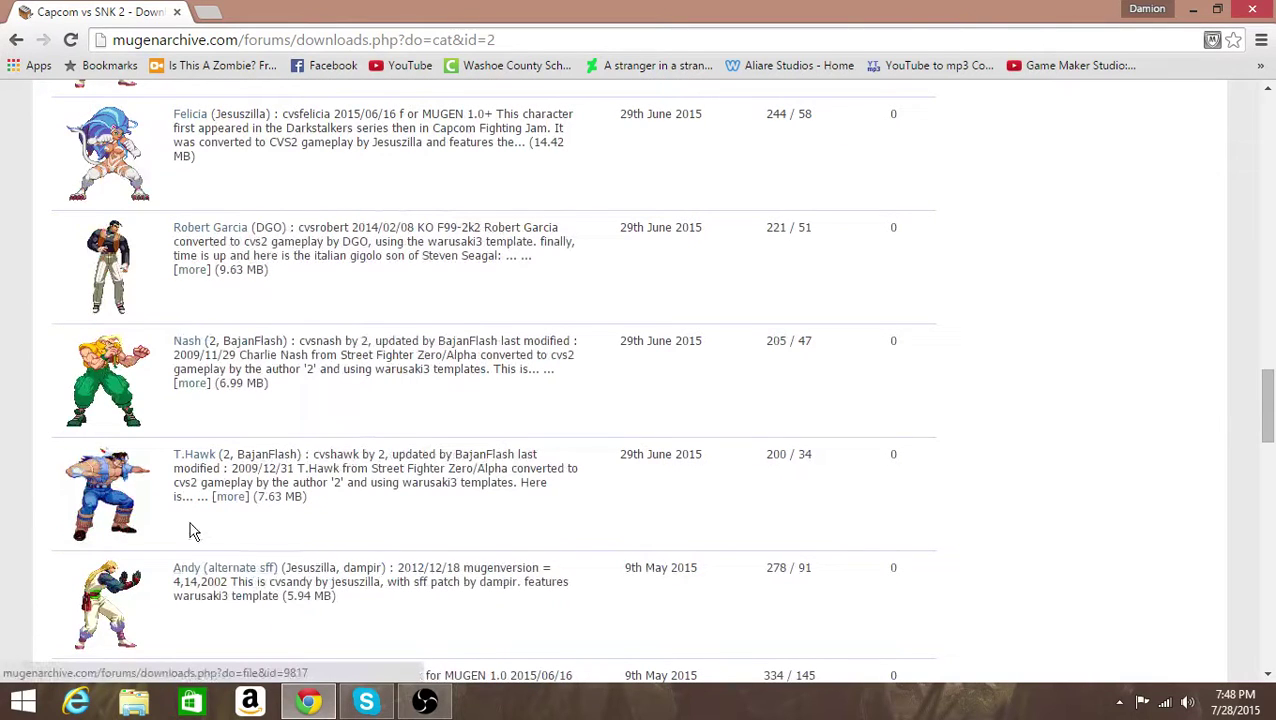
click(178, 458)
scroll(176, 452, down, 3)
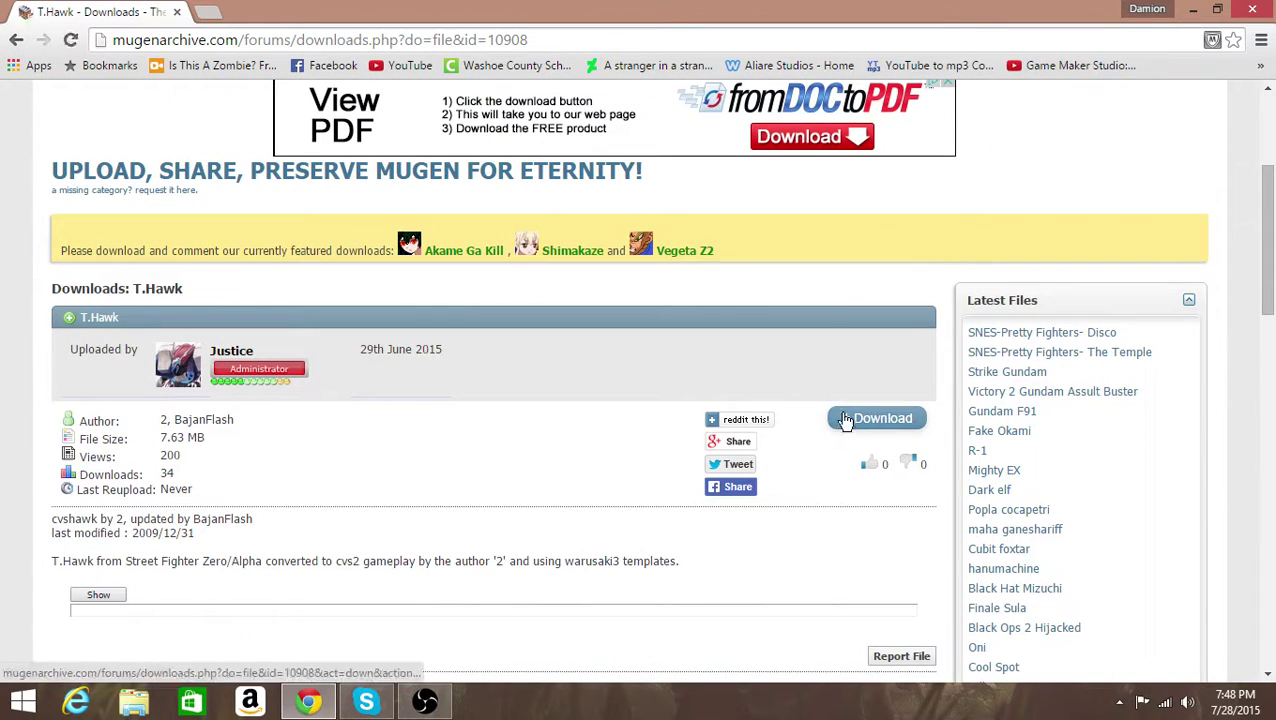
Download the T.Hawk archive cvsthawk.rar, extract its cvsthawk folder to the desktop and close the archive.
click(845, 420)
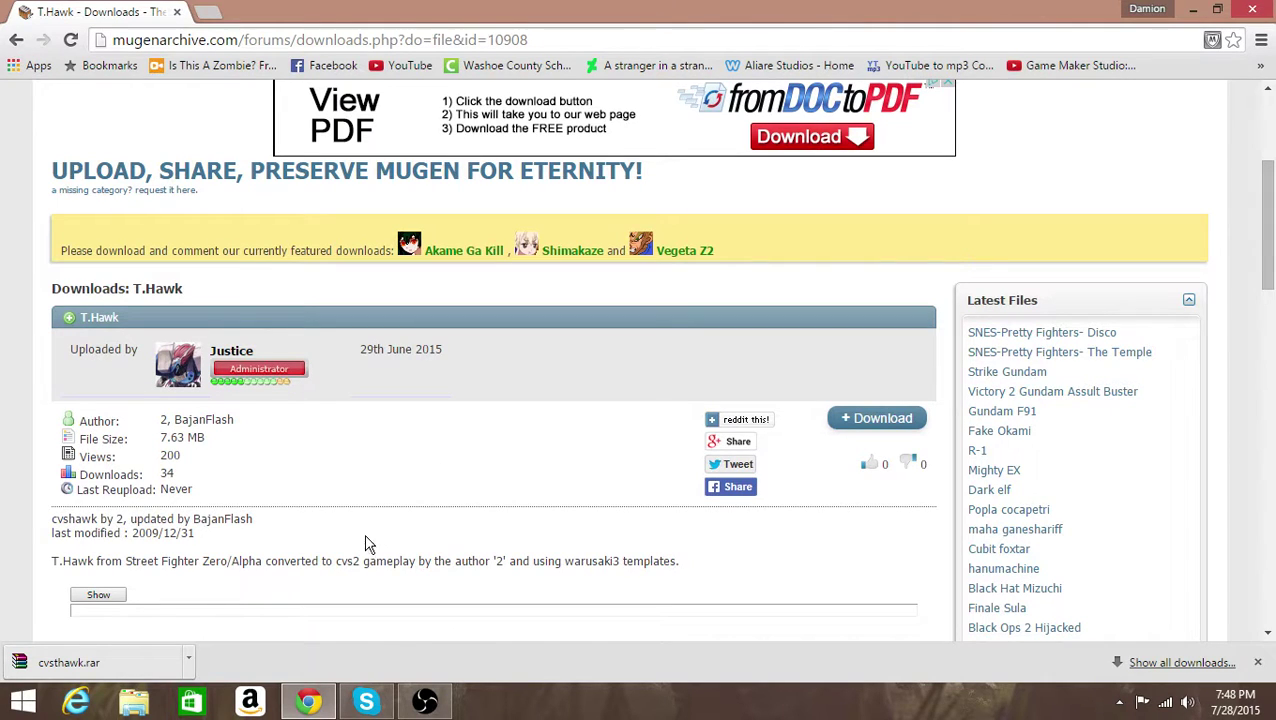
click(136, 661)
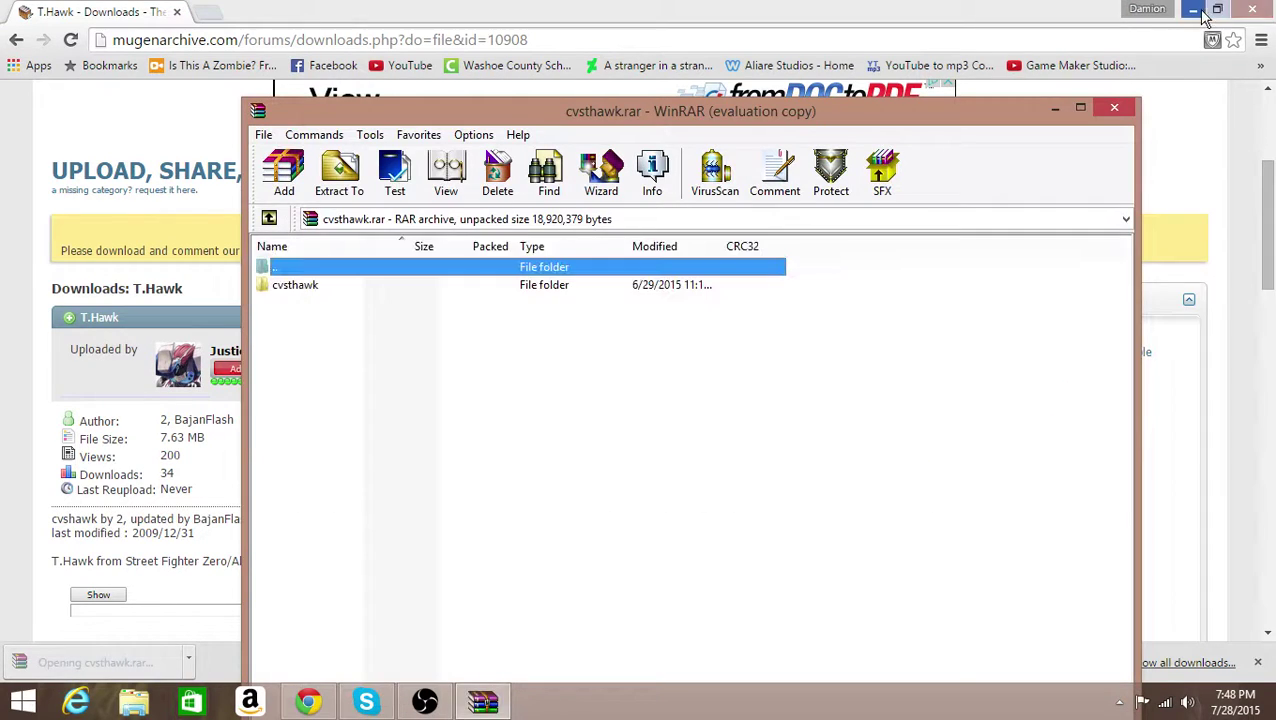
click(1195, 10)
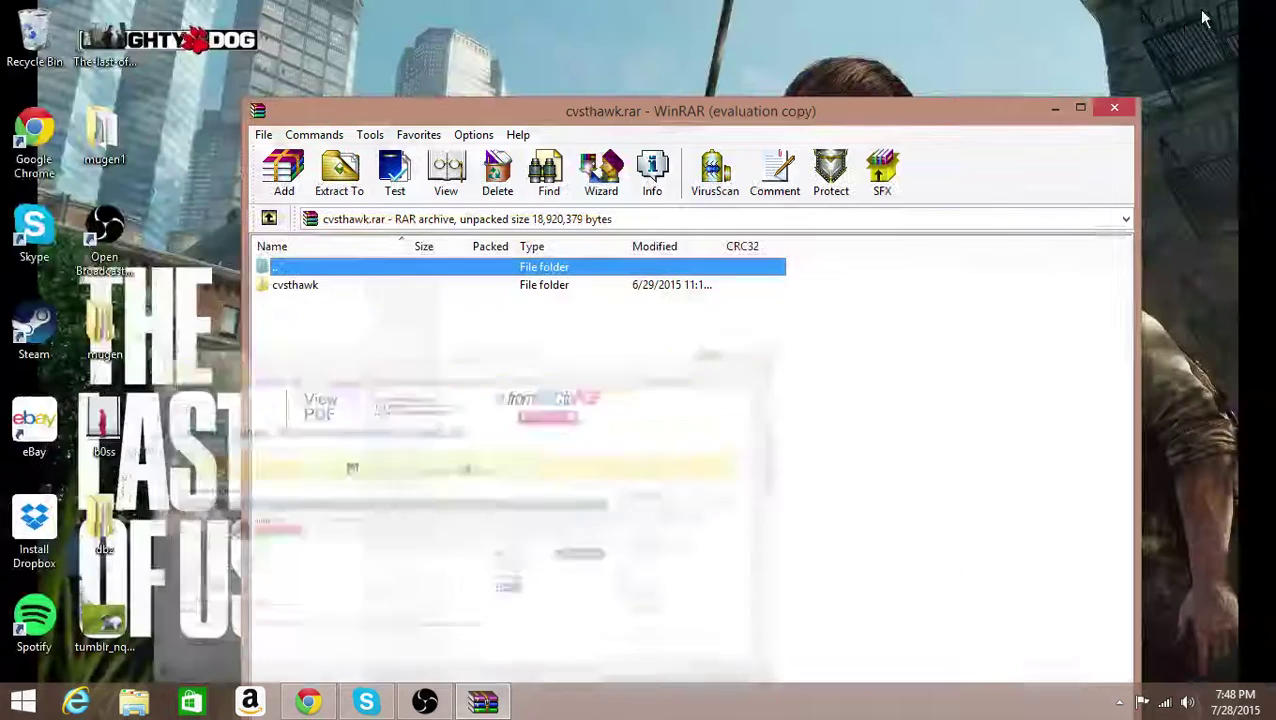
drag(806, 108, 870, 38)
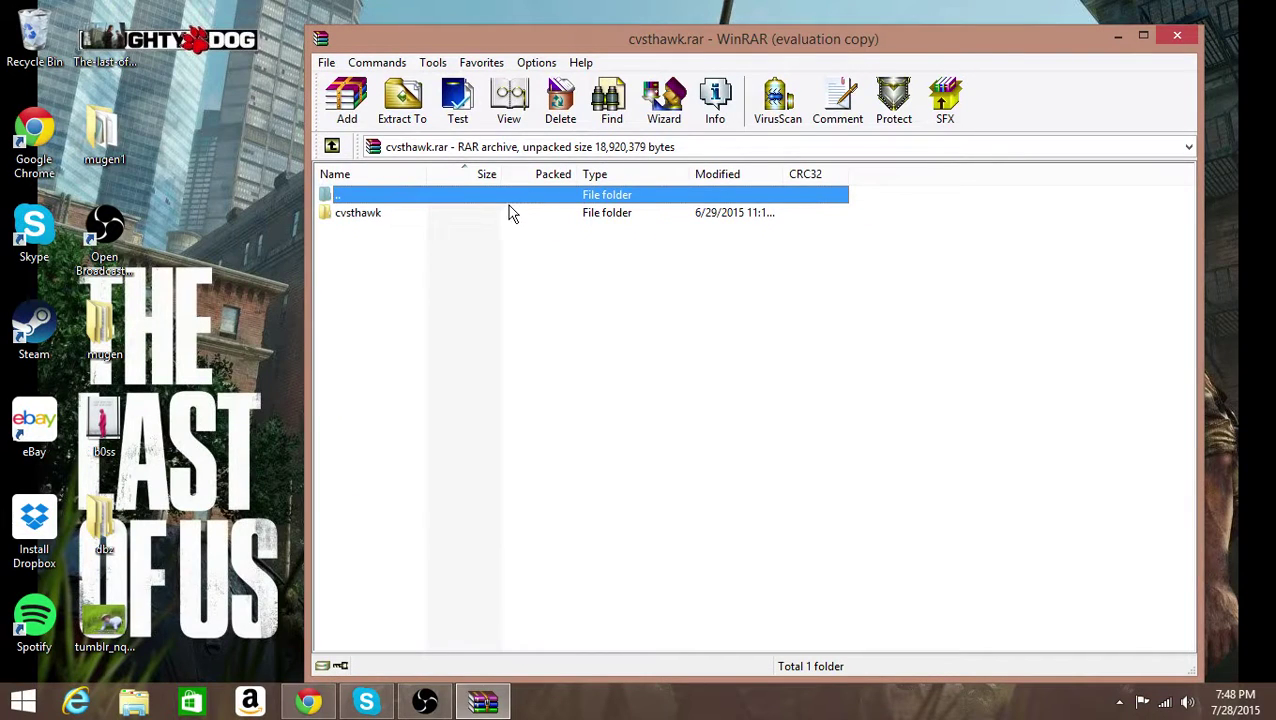
click(422, 212)
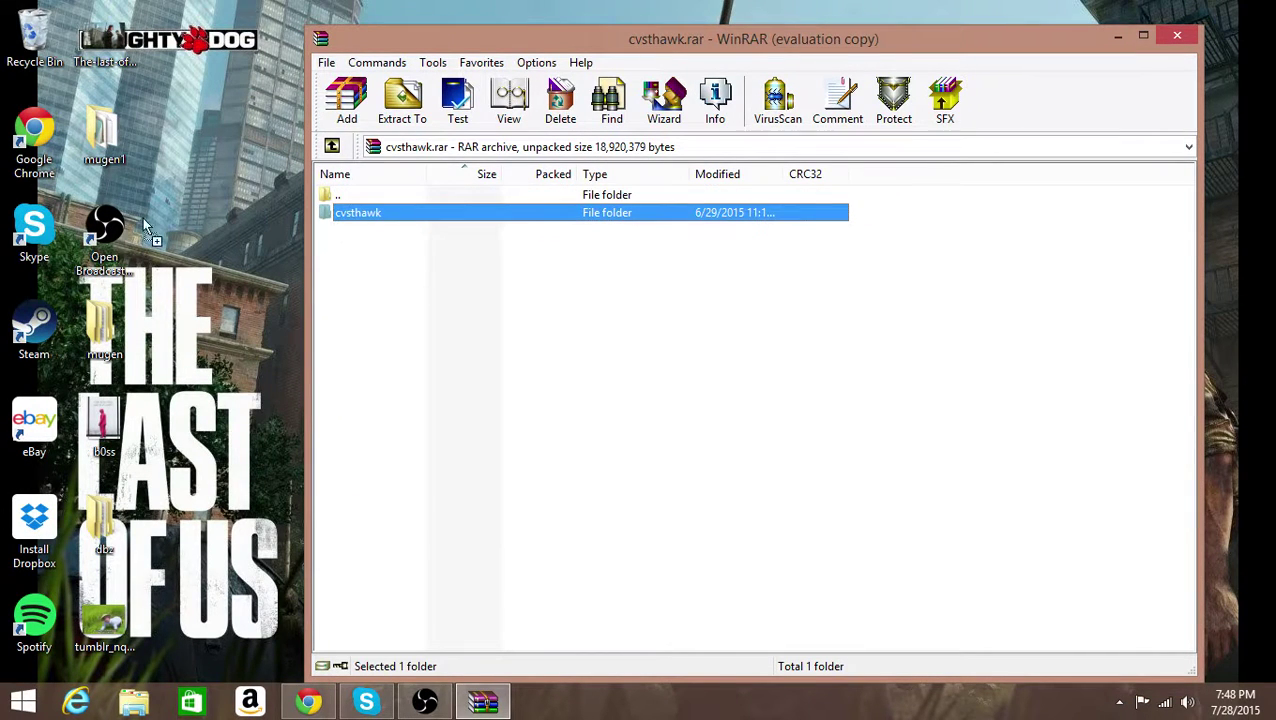
drag(143, 219, 230, 219)
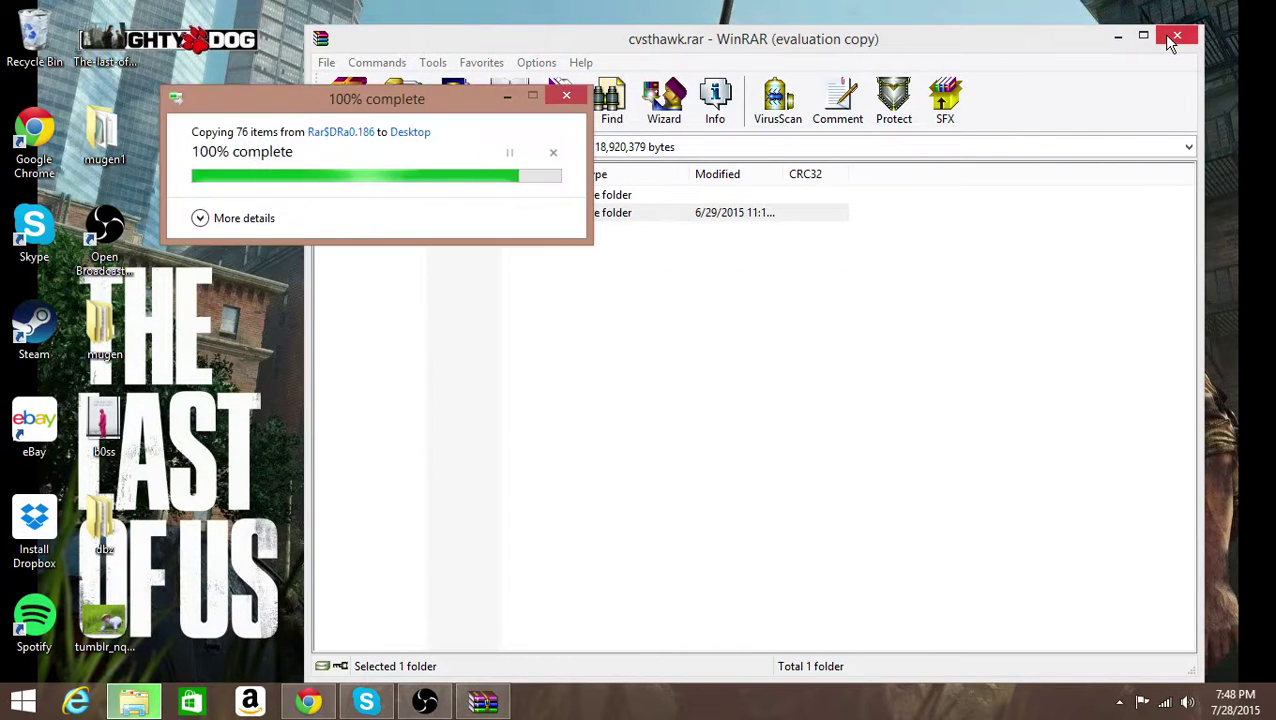
click(1174, 37)
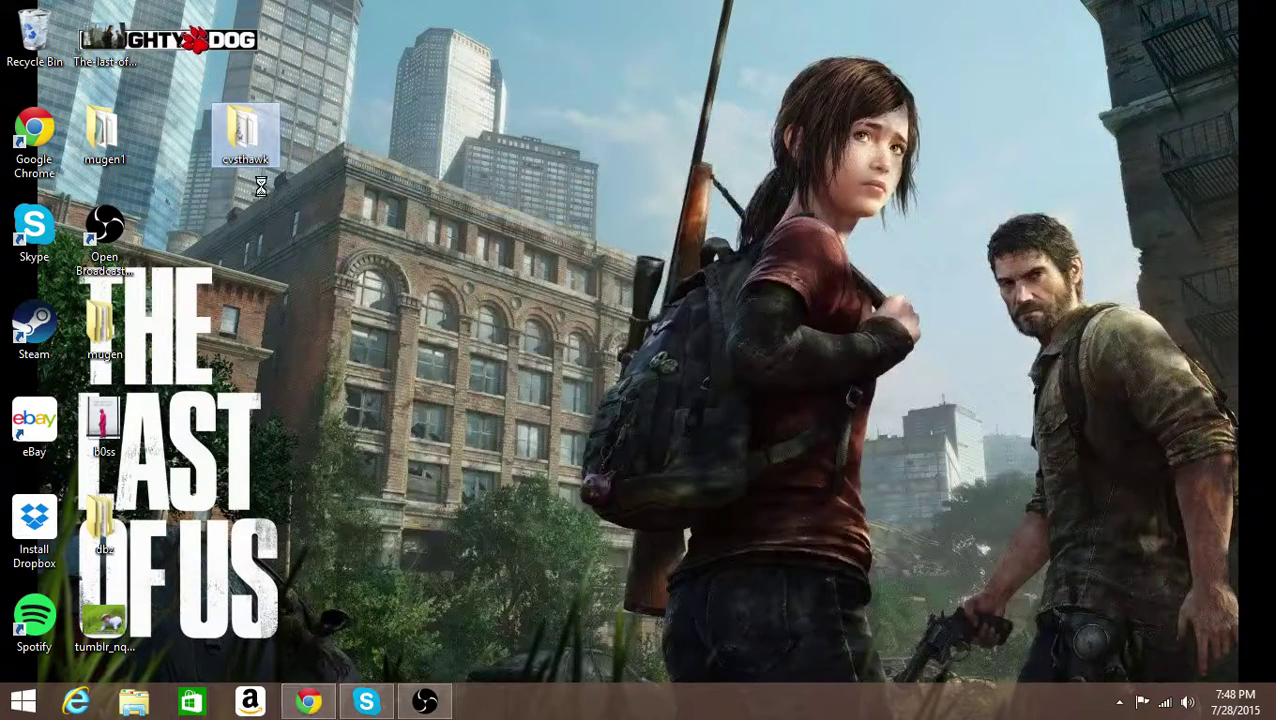
Delete the cvsthawk folder from the desktop and bring it back out of the Recycle Bin.
right_click(257, 138)
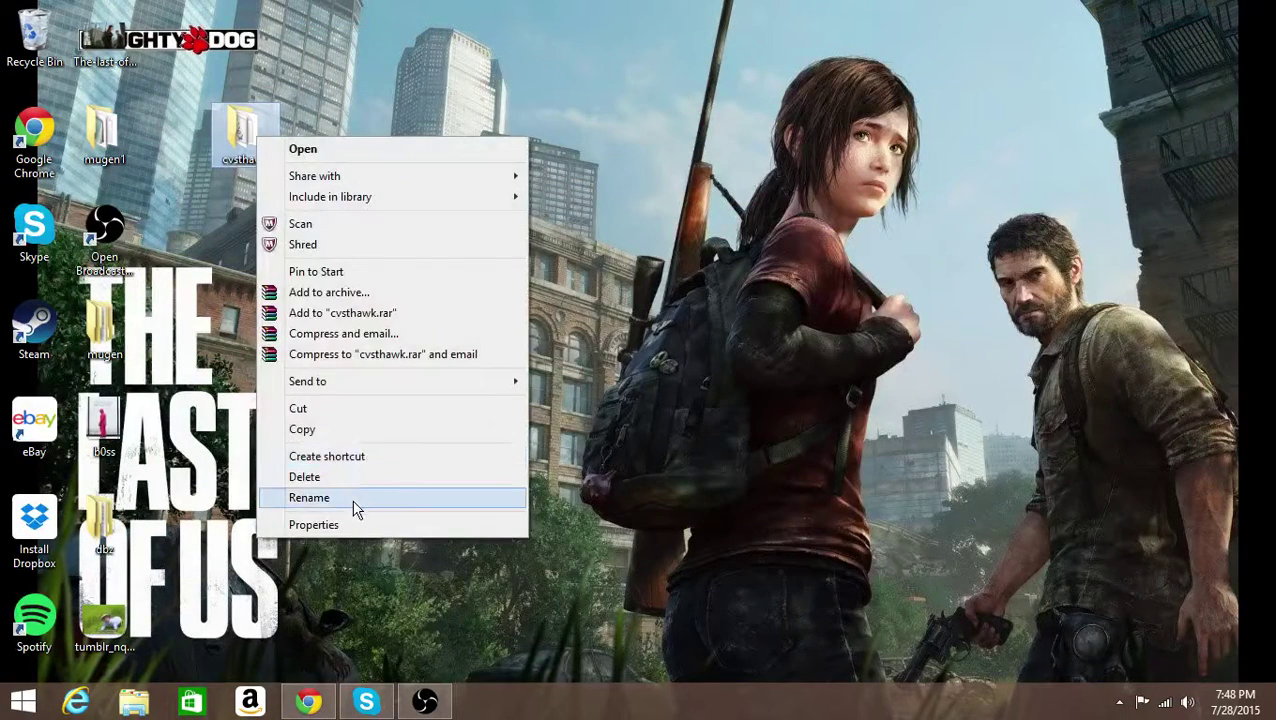
click(370, 477)
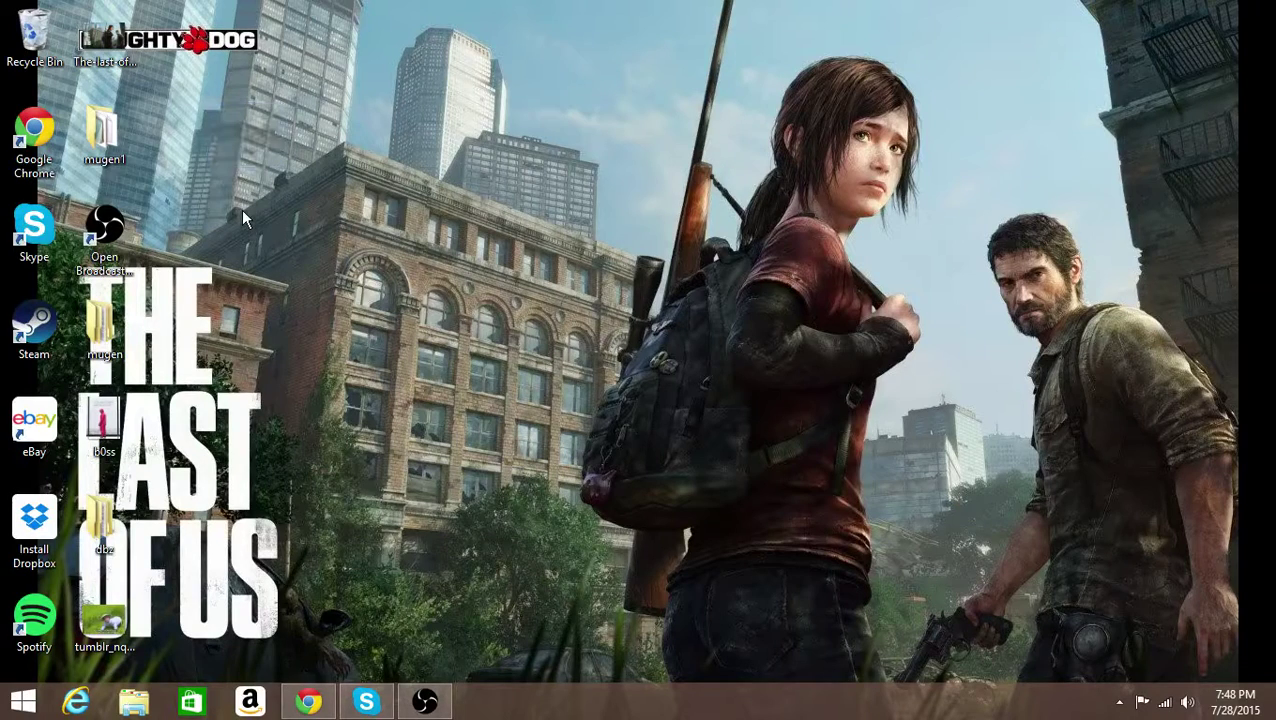
double_click(34, 35)
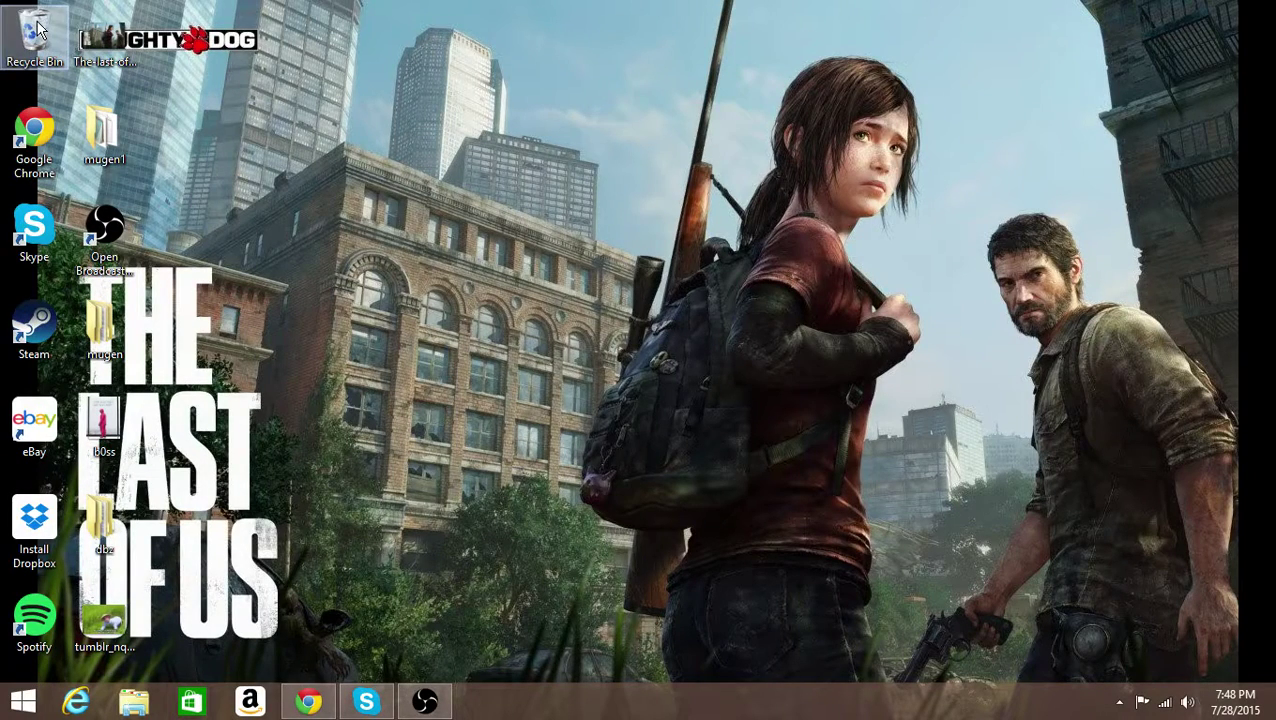
drag(735, 292, 178, 45)
click(1022, 37)
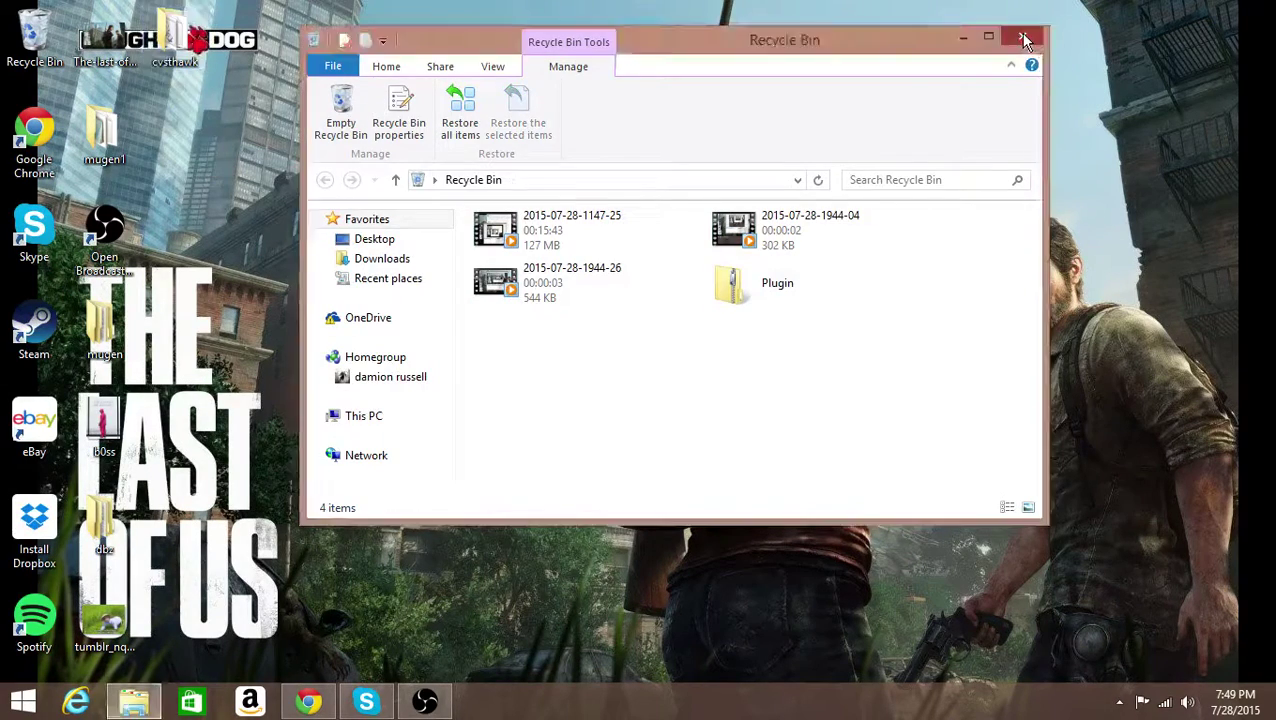
Open the name of the cvsthawk desktop folder for editing.
right_click(167, 38)
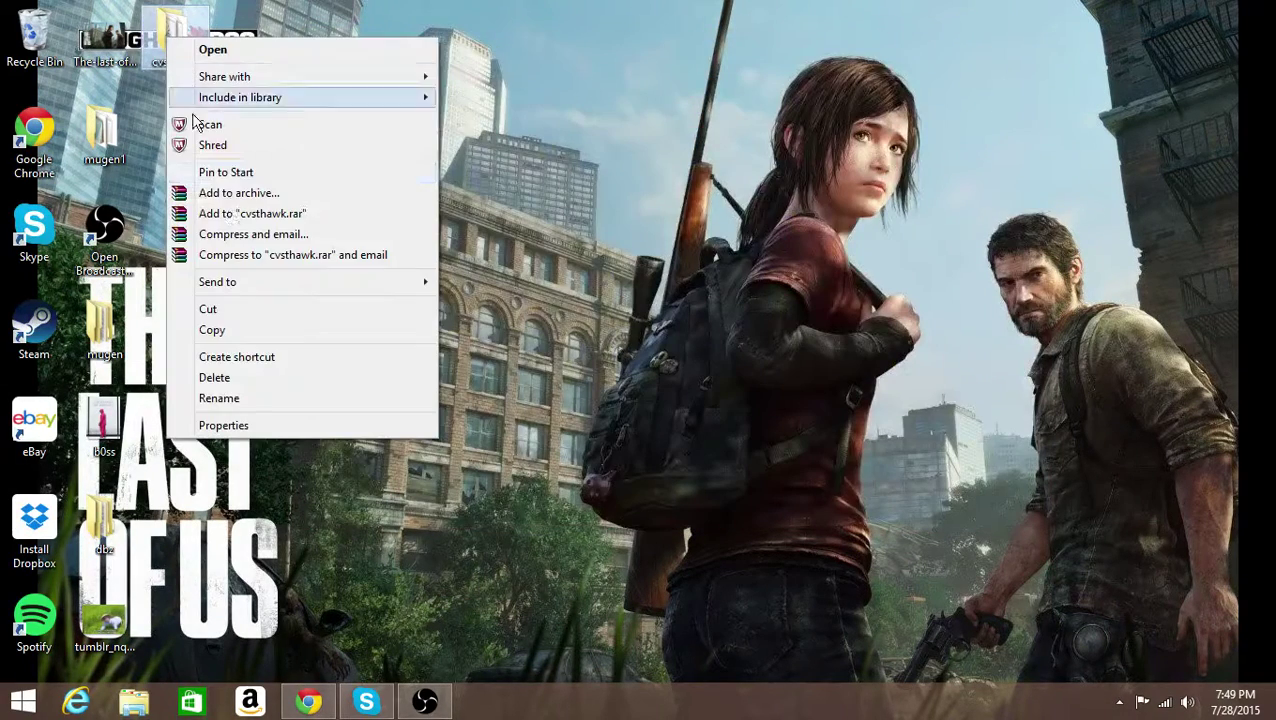
click(237, 399)
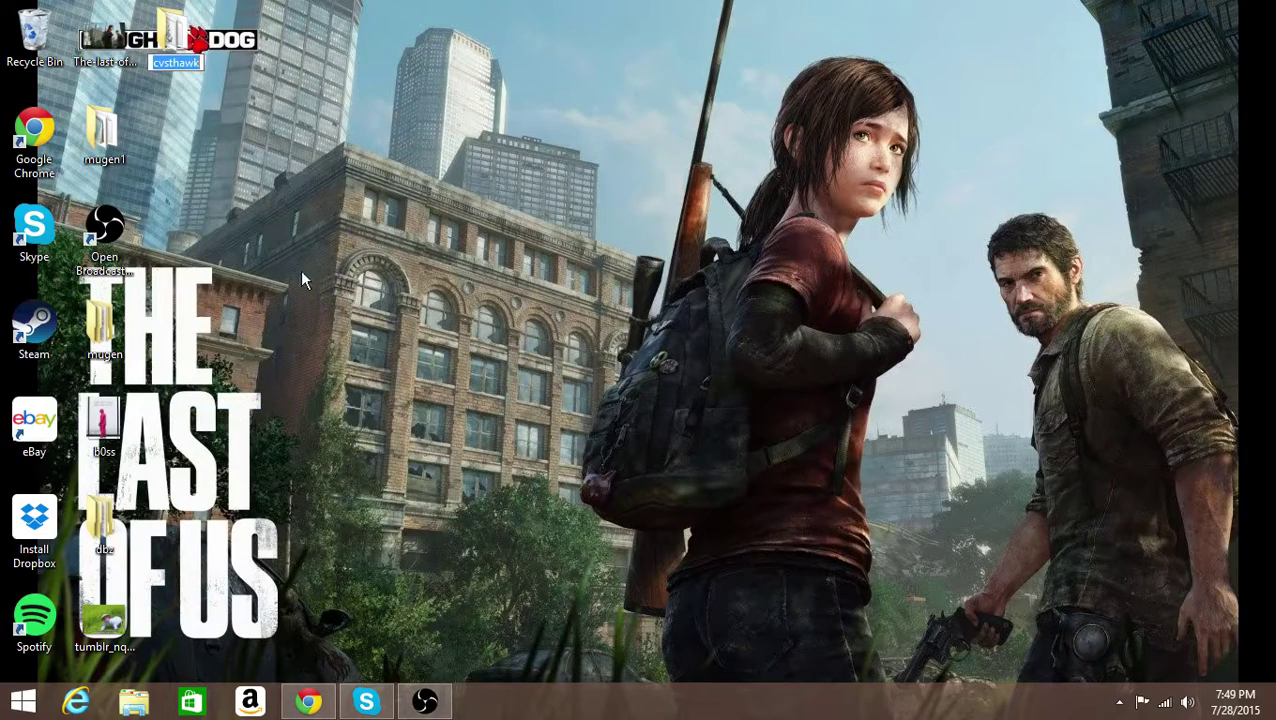
key(Return)
Move the cvsthawk folder from the desktop into the chars folder of mugen\mugen and check the character folders there.
drag(195, 55, 112, 352)
double_click(112, 352)
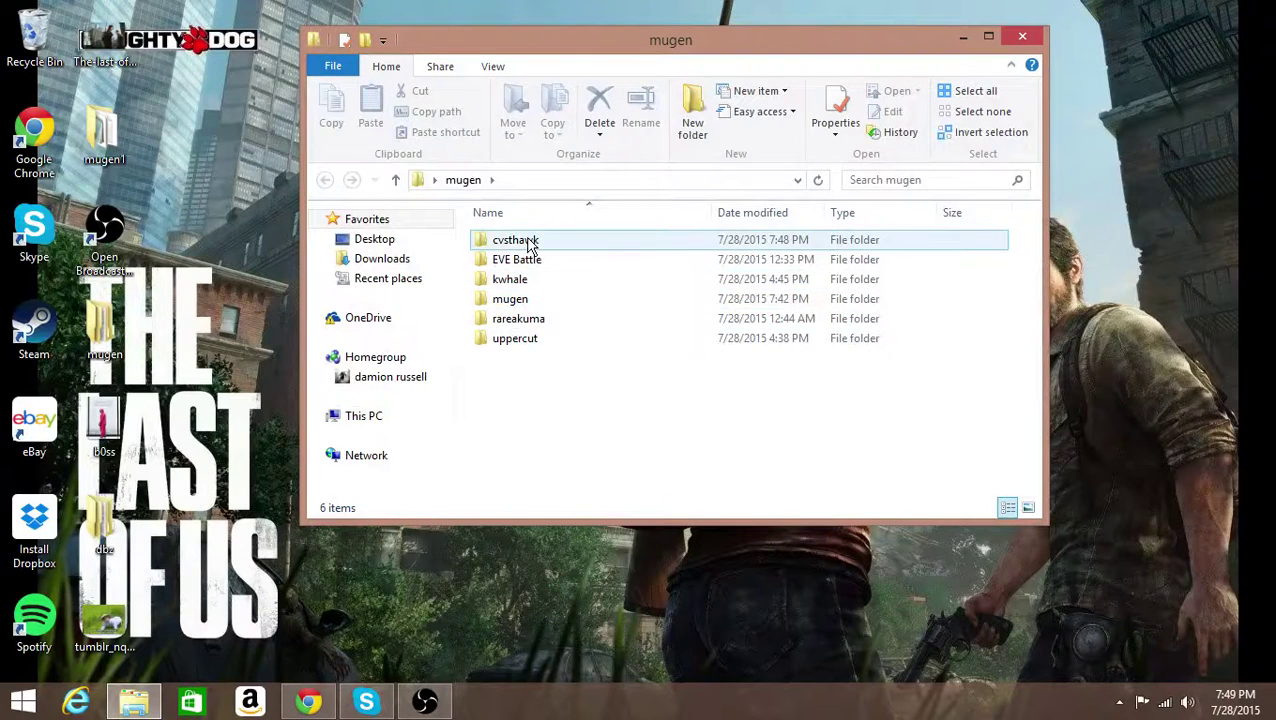
drag(527, 245, 512, 305)
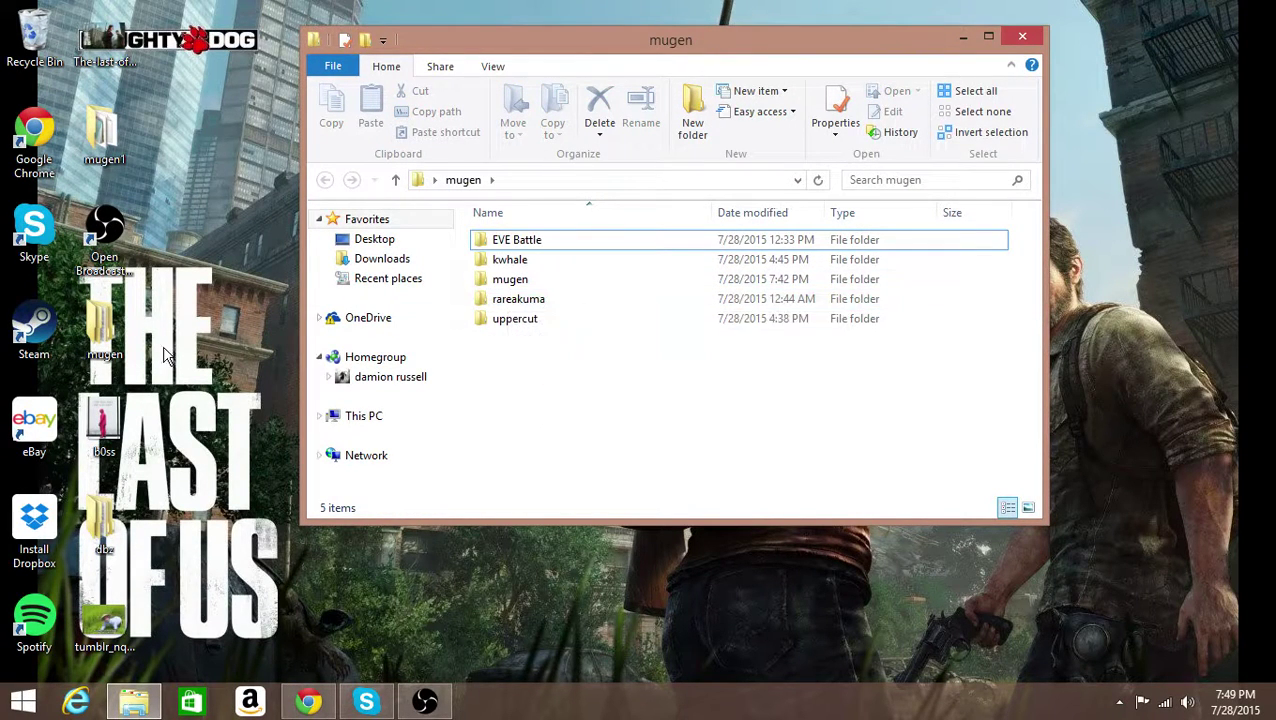
drag(556, 361, 538, 308)
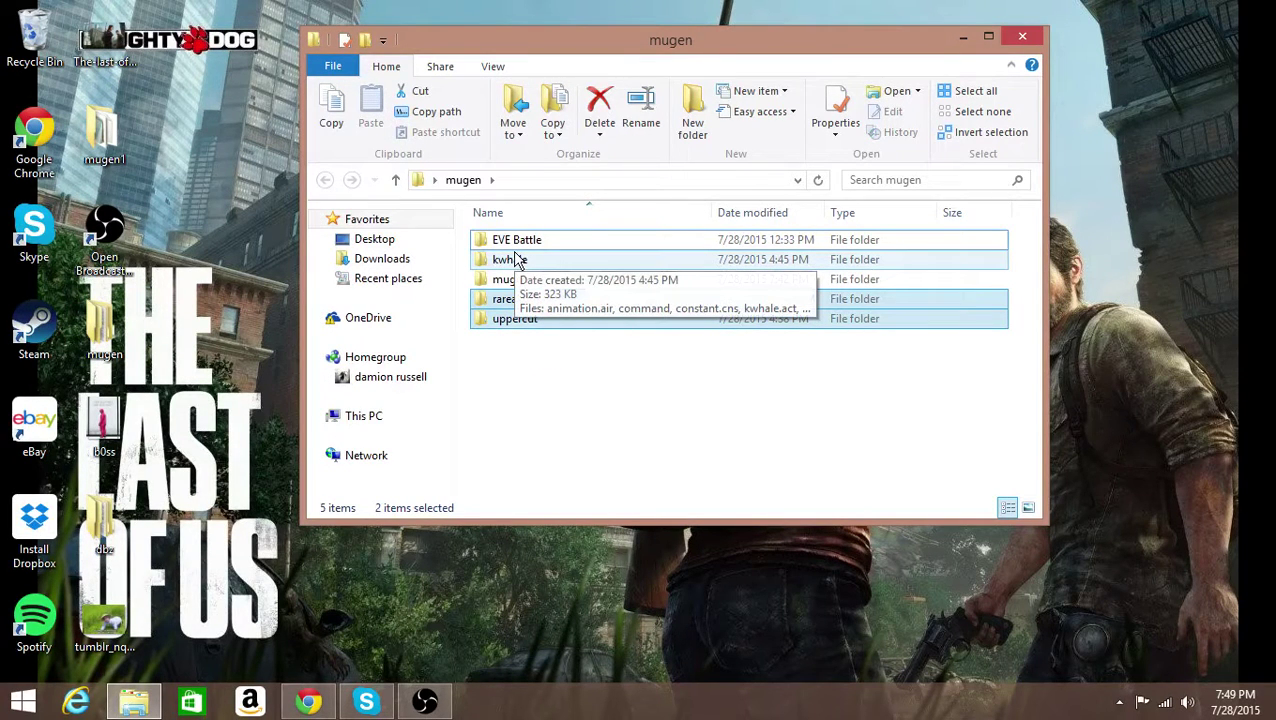
double_click(527, 279)
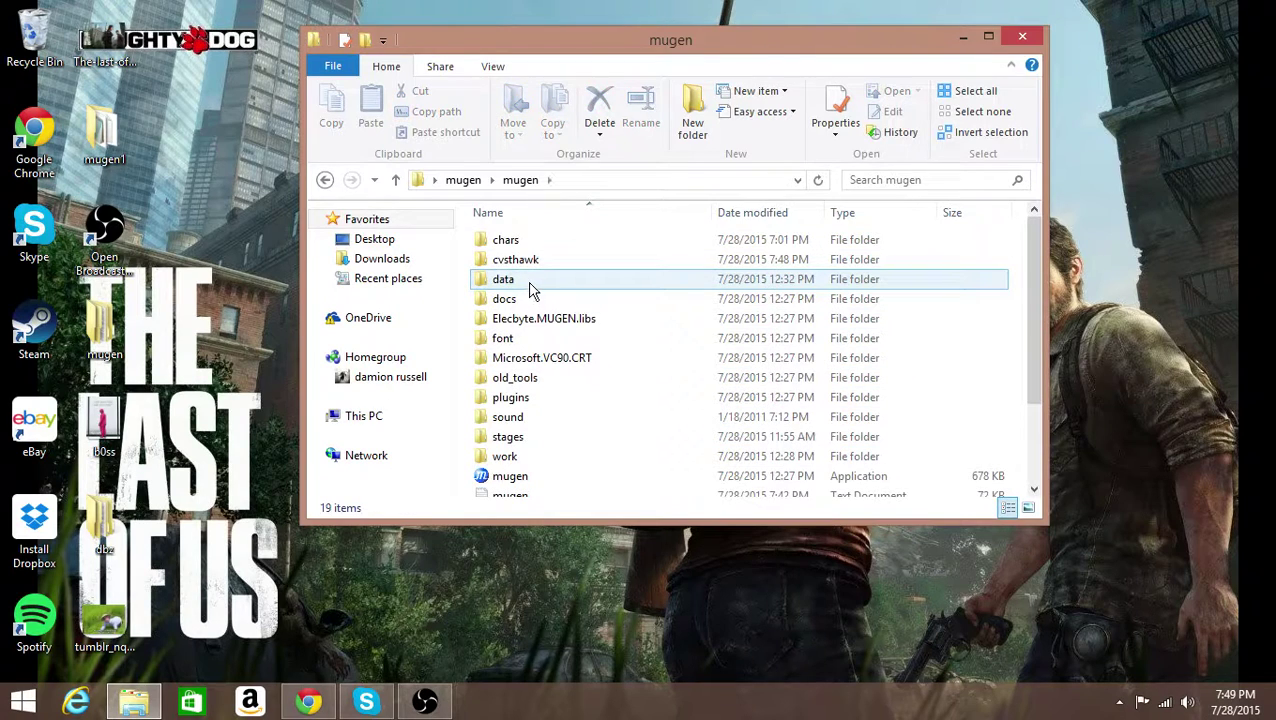
drag(533, 263, 497, 245)
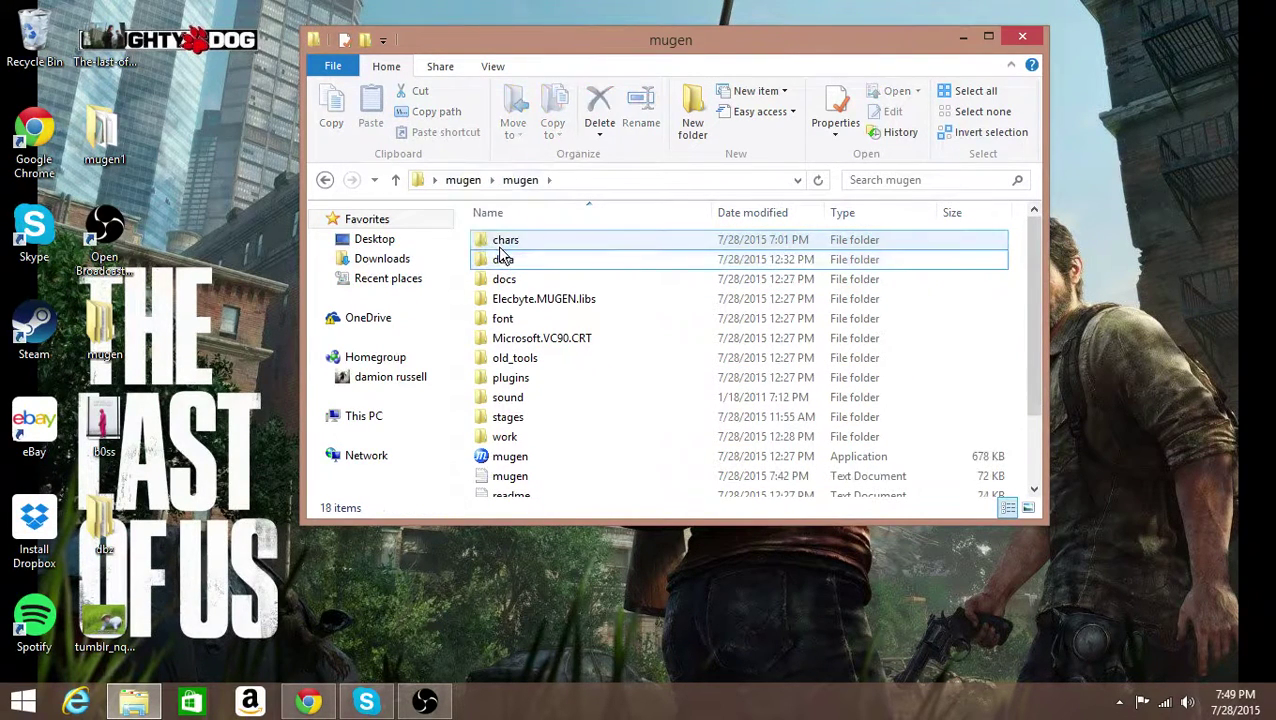
double_click(692, 243)
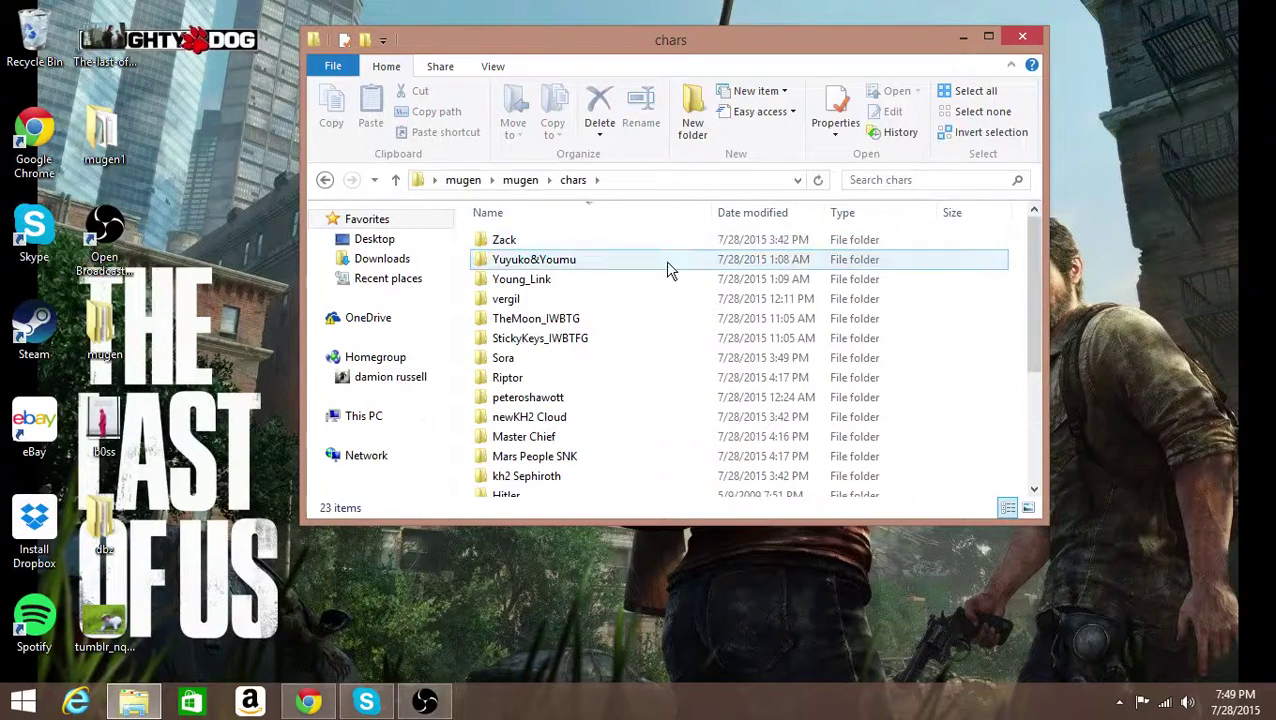
scroll(584, 270, down, 1)
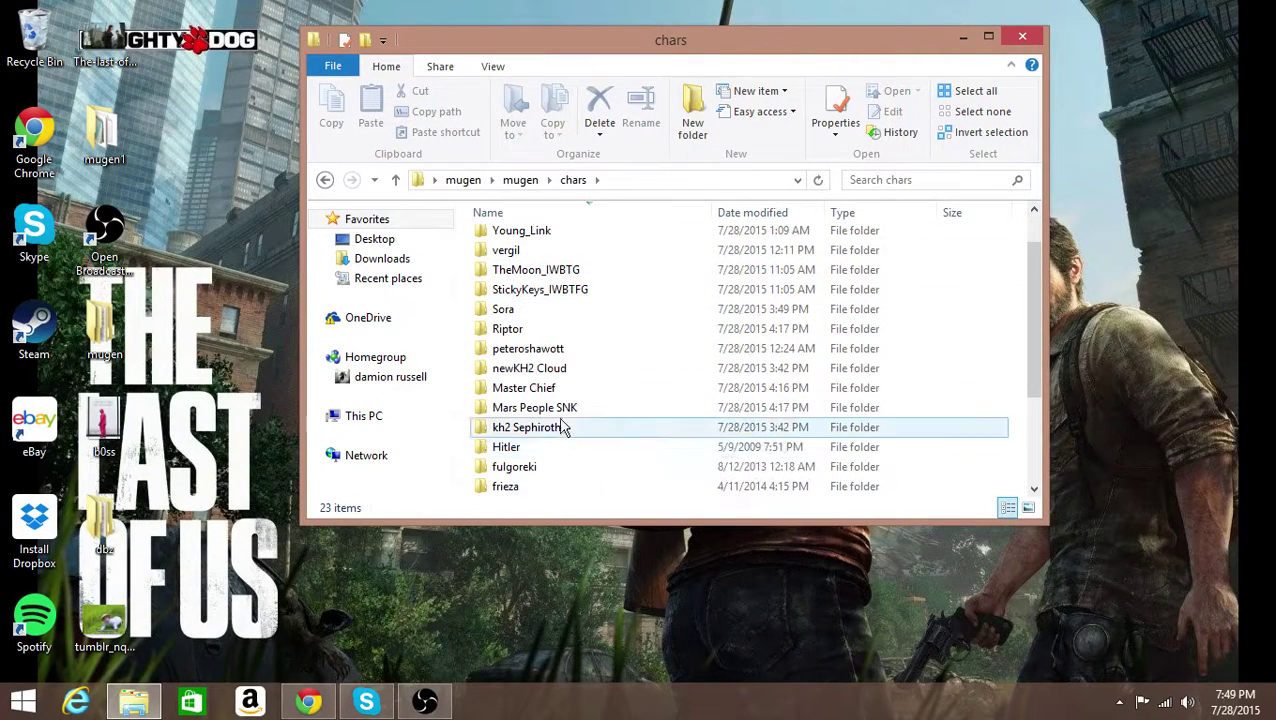
scroll(562, 427, up, 1)
scroll(620, 460, down, 3)
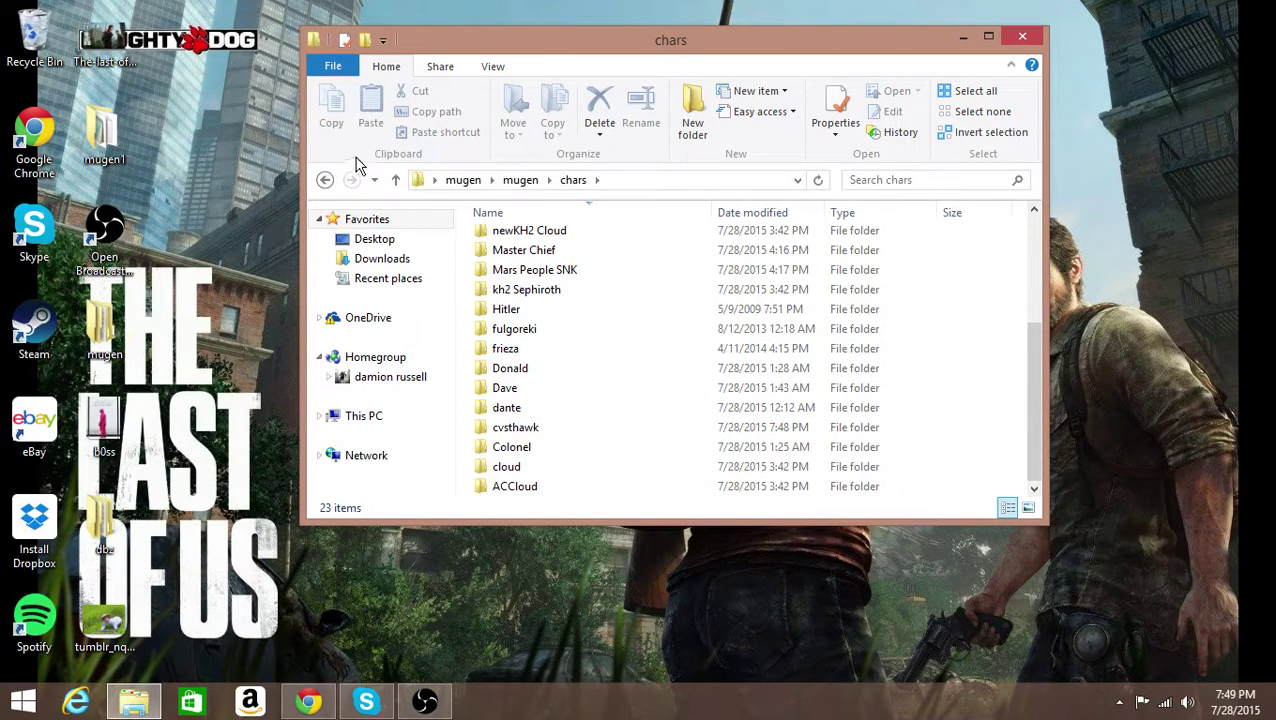
Open the select DEF file from the data folder of mugen\mugen in Notepad.
click(324, 179)
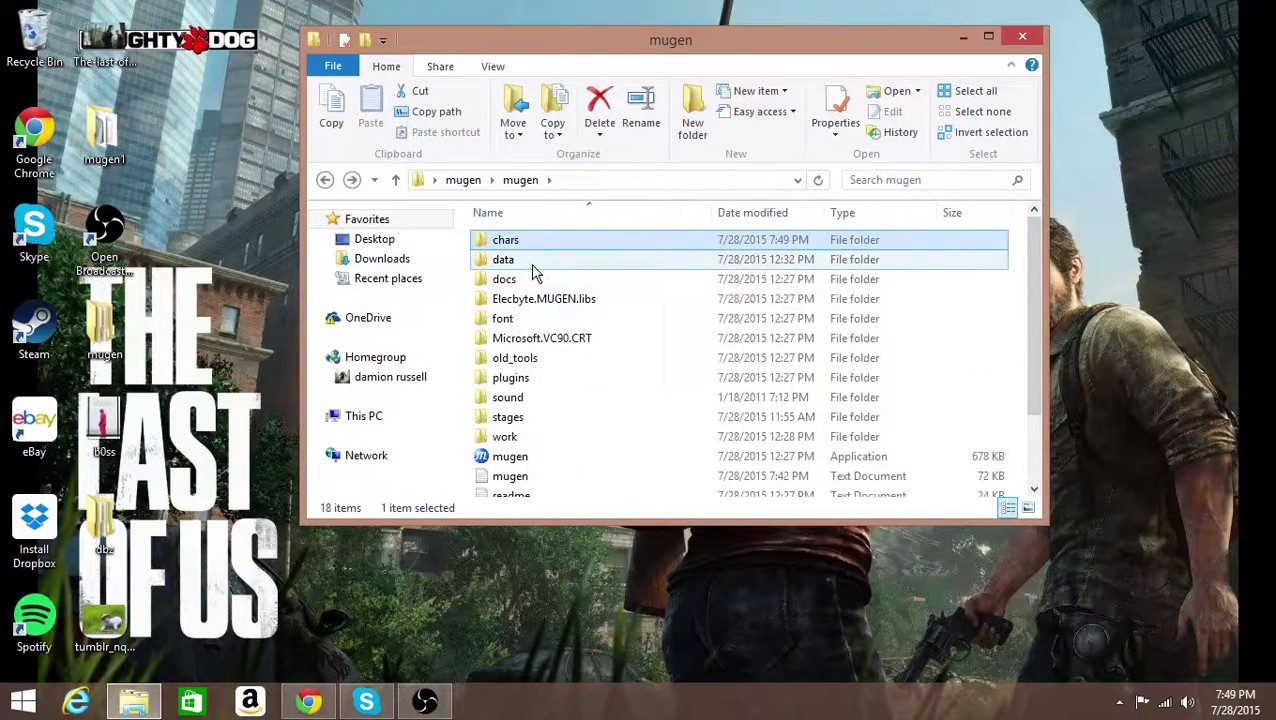
scroll(520, 330, down, 2)
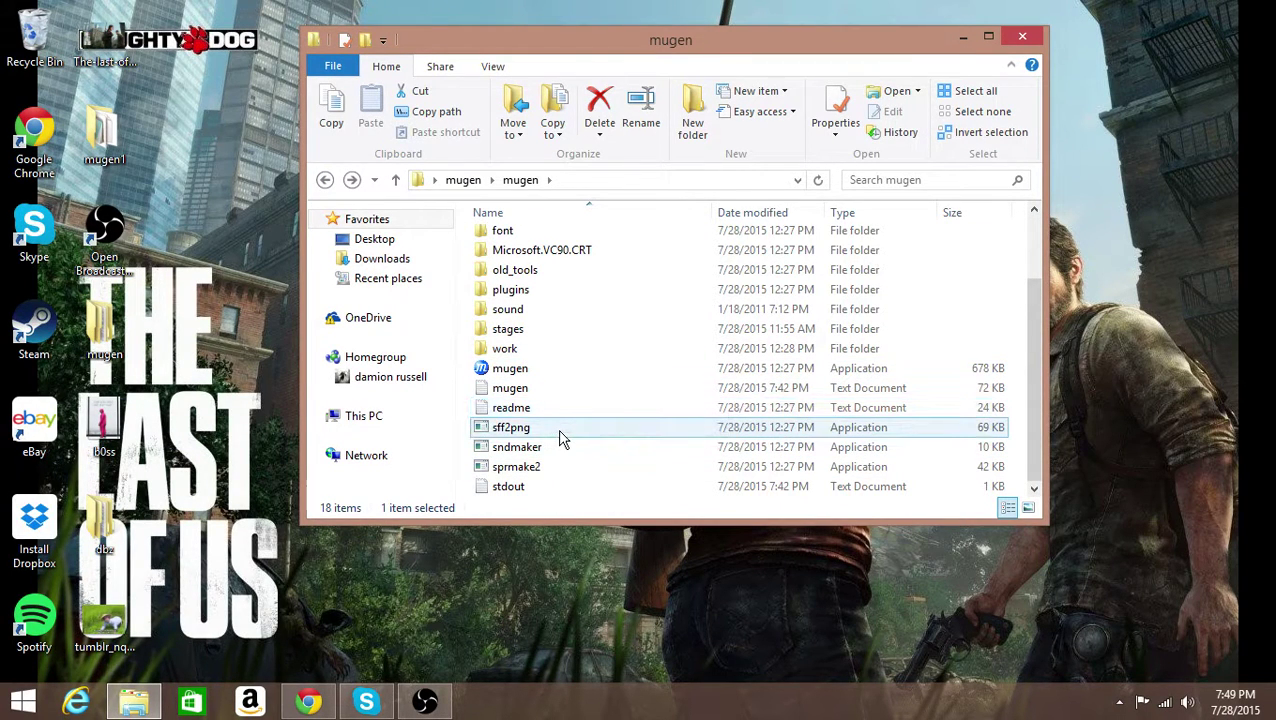
scroll(560, 440, up, 2)
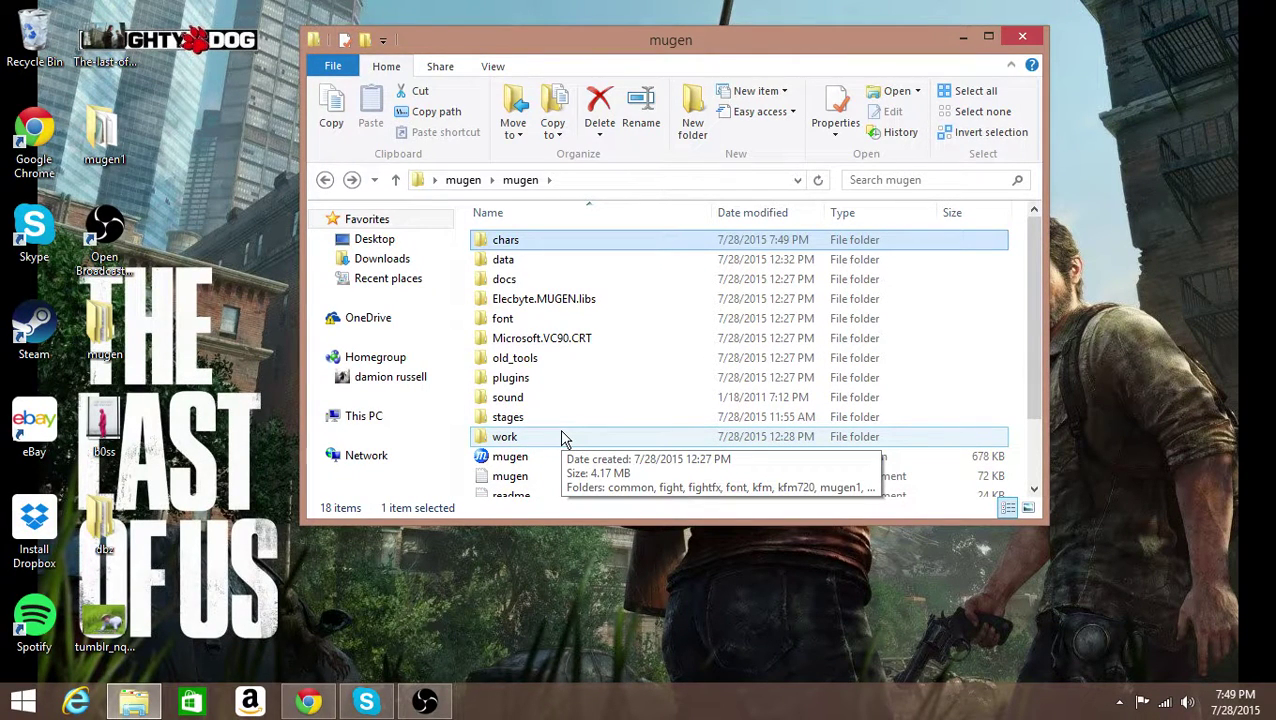
double_click(501, 261)
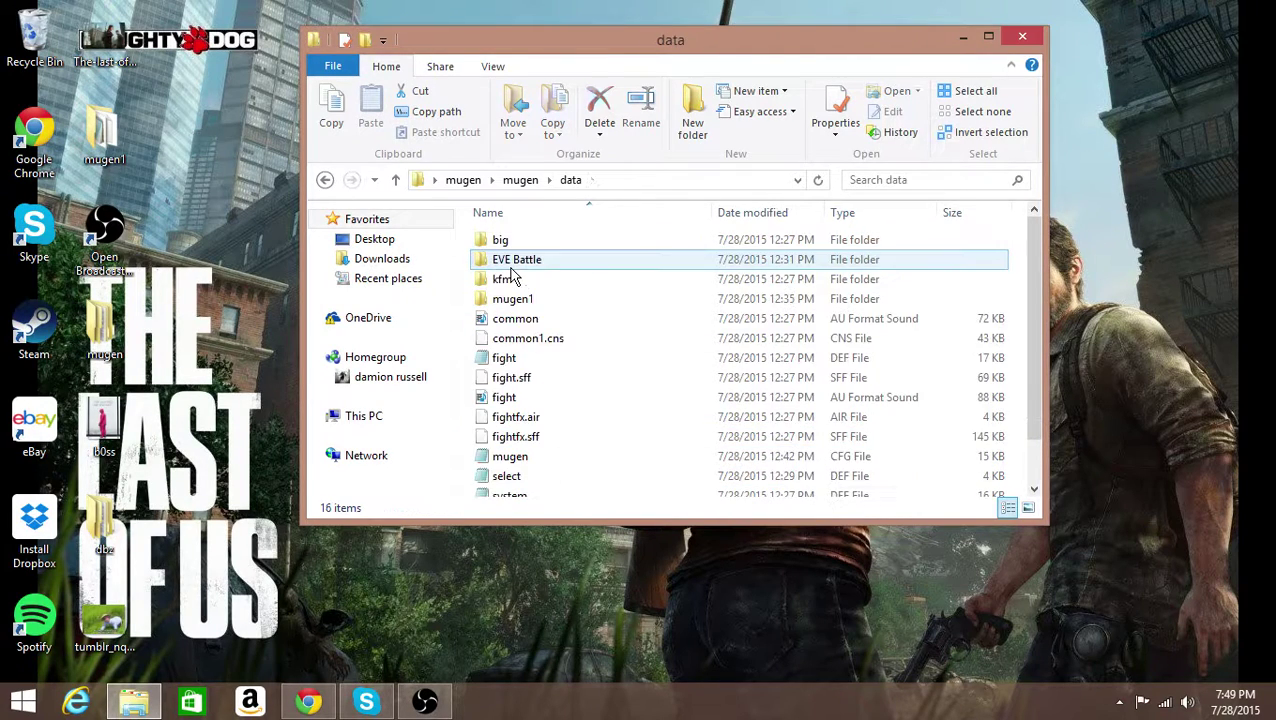
scroll(575, 440, down, 1)
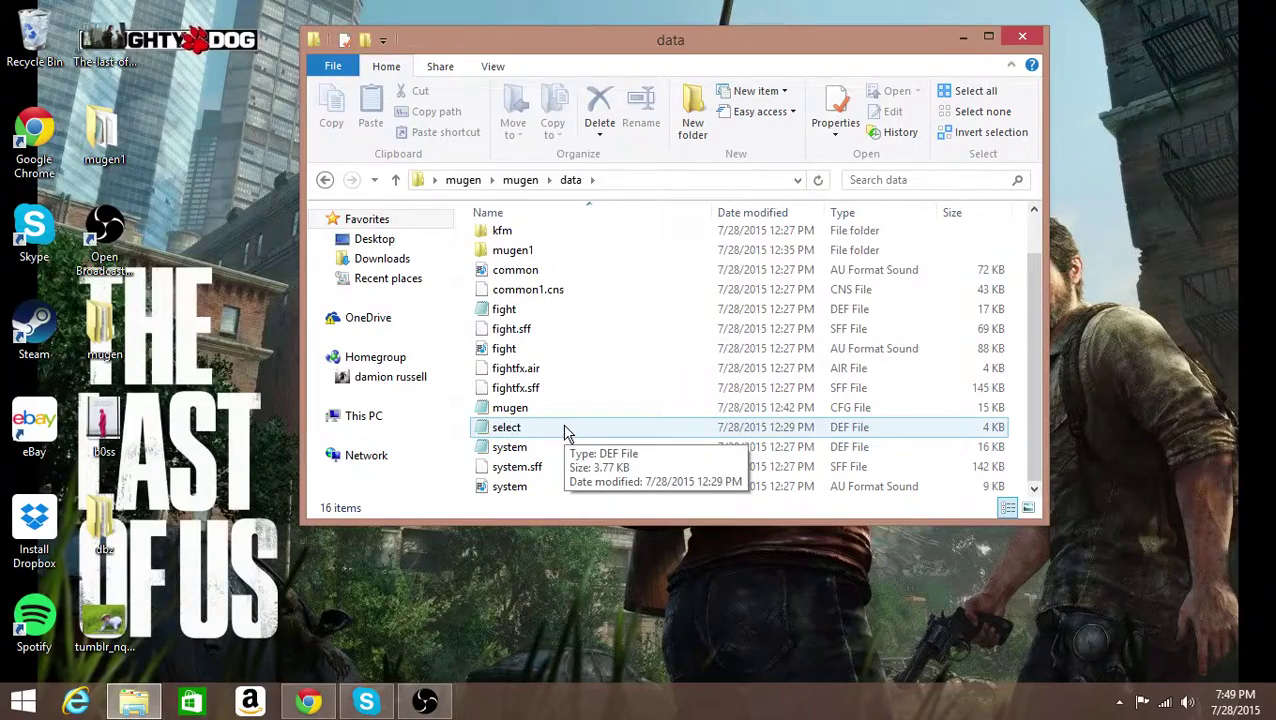
double_click(565, 431)
scroll(567, 420, down, 4)
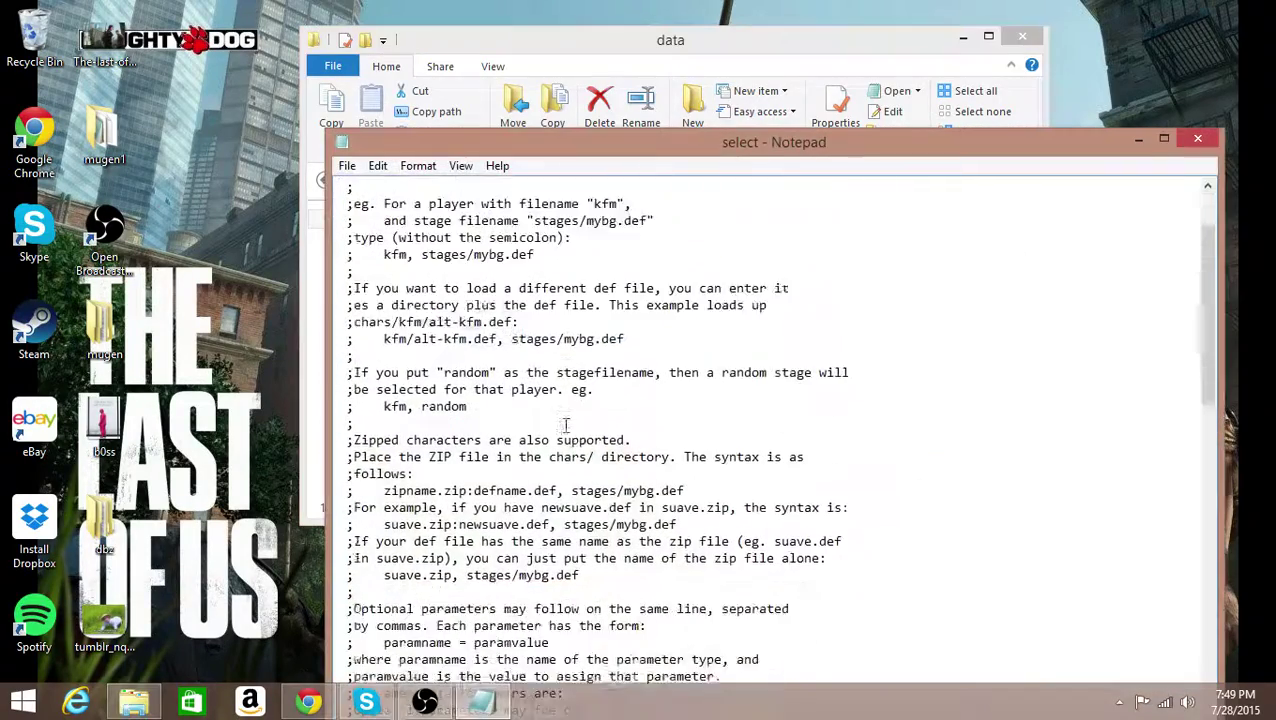
drag(588, 148, 548, 26)
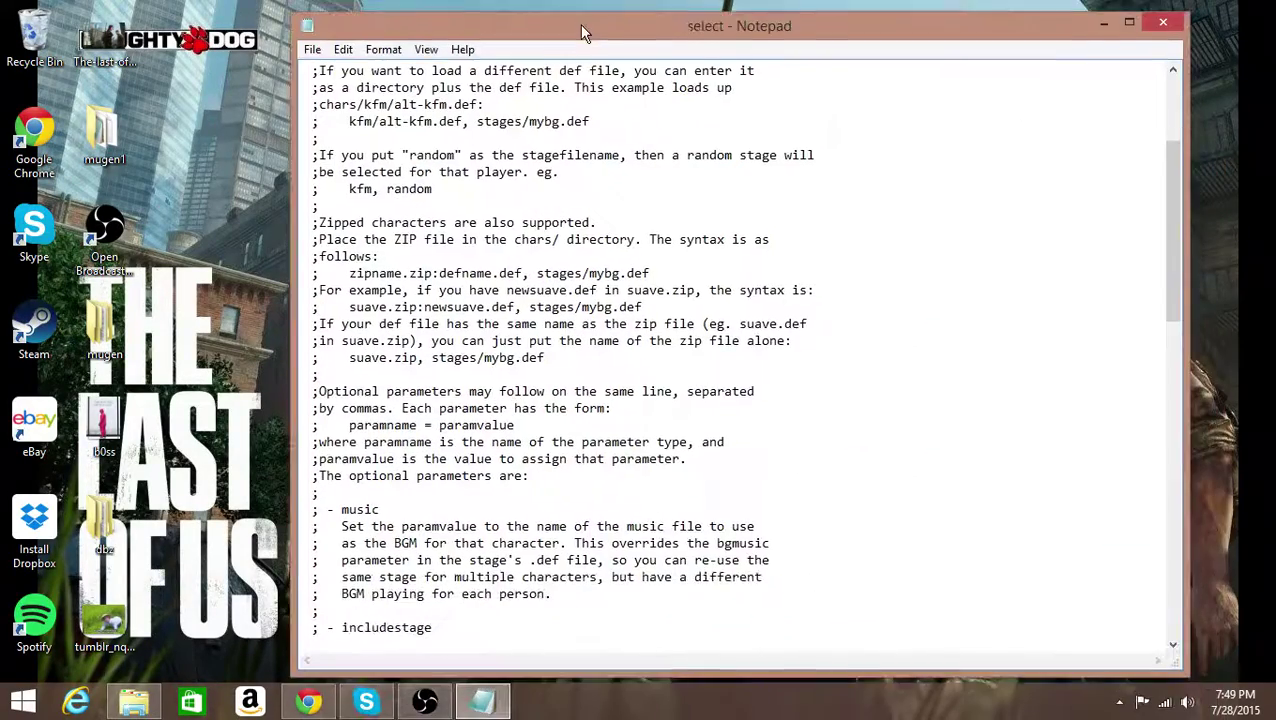
Enter cvsthawk on a new line directly below ";Insert your characters below." in the select file.
scroll(560, 182, down, 6)
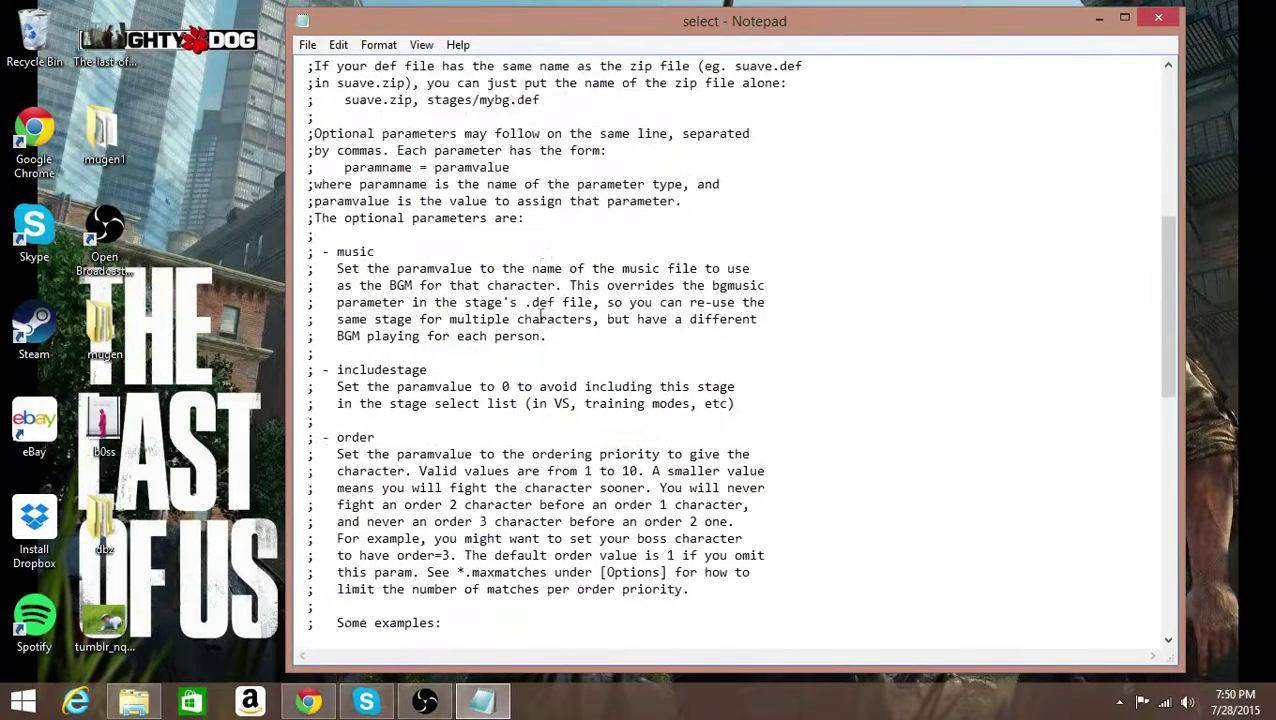
scroll(540, 316, down, 3)
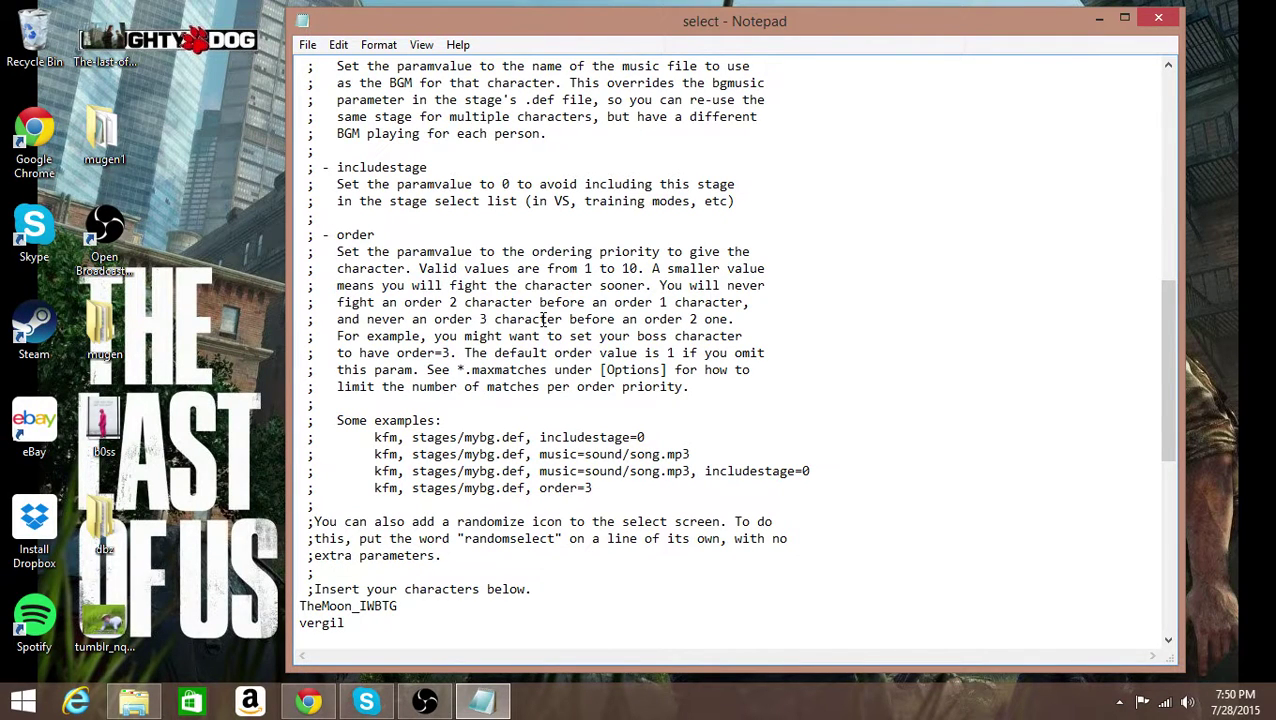
scroll(543, 319, down, 2)
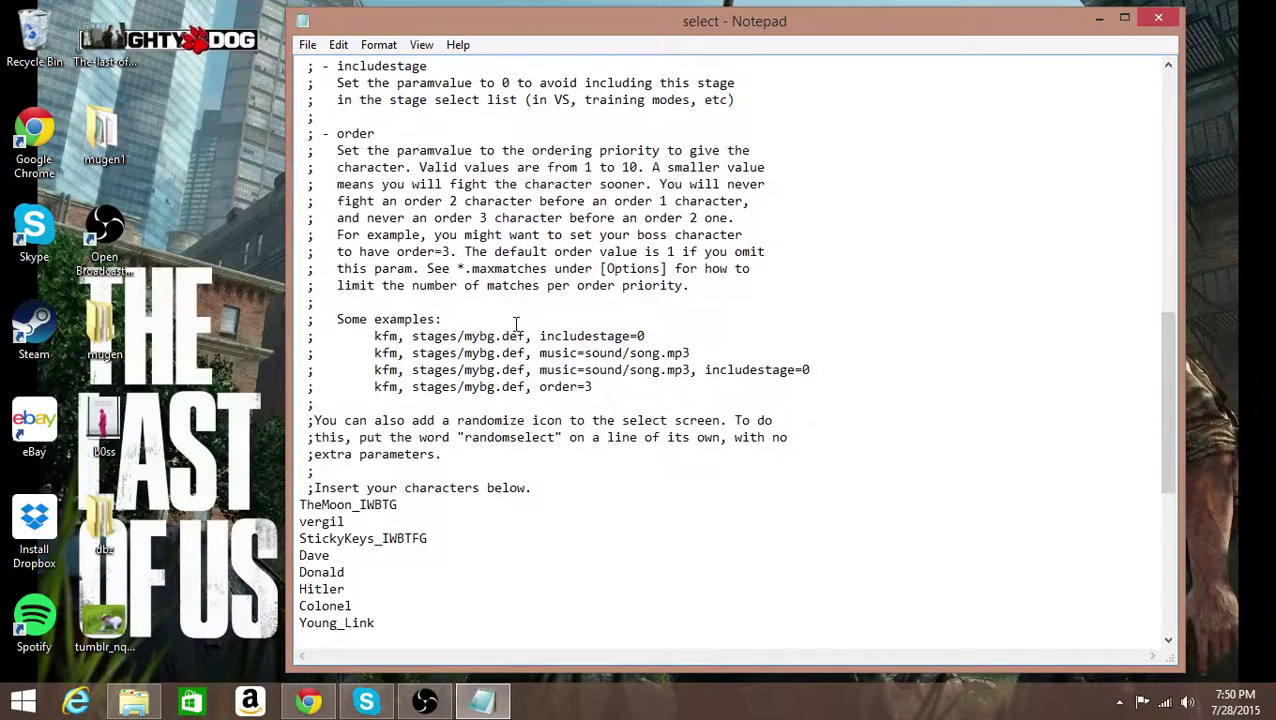
scroll(516, 322, down, 1)
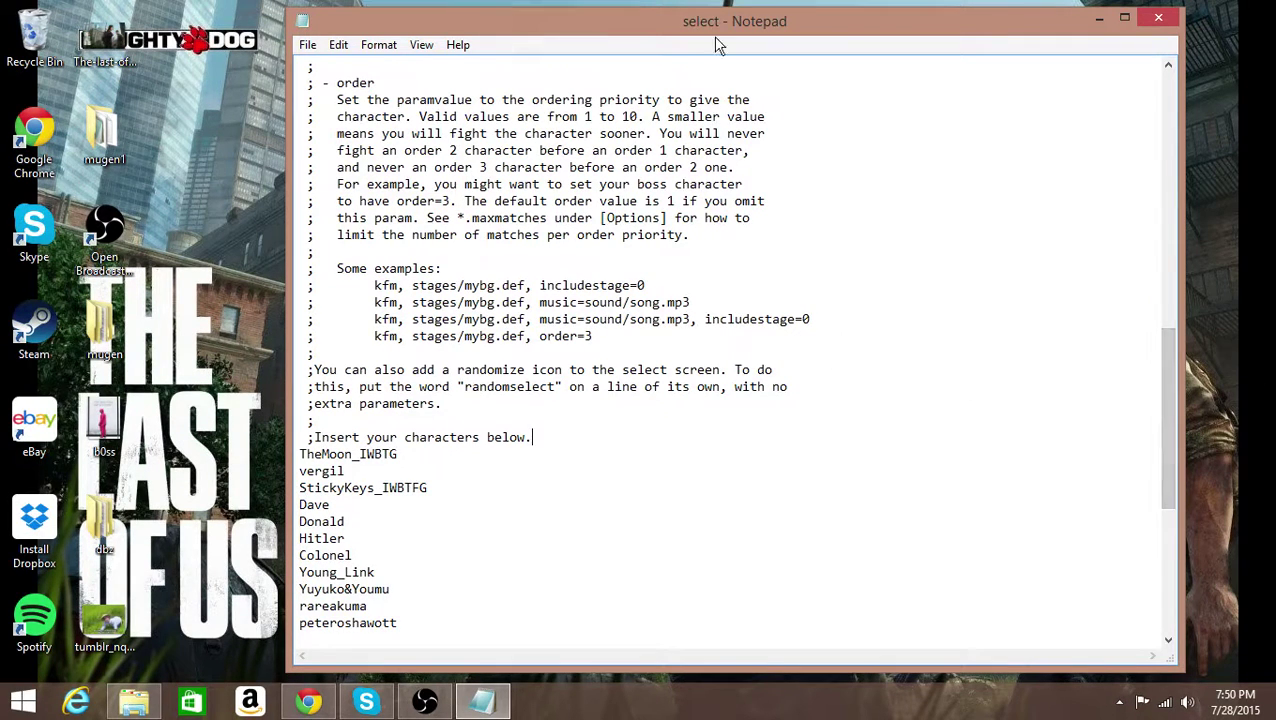
key(Return)
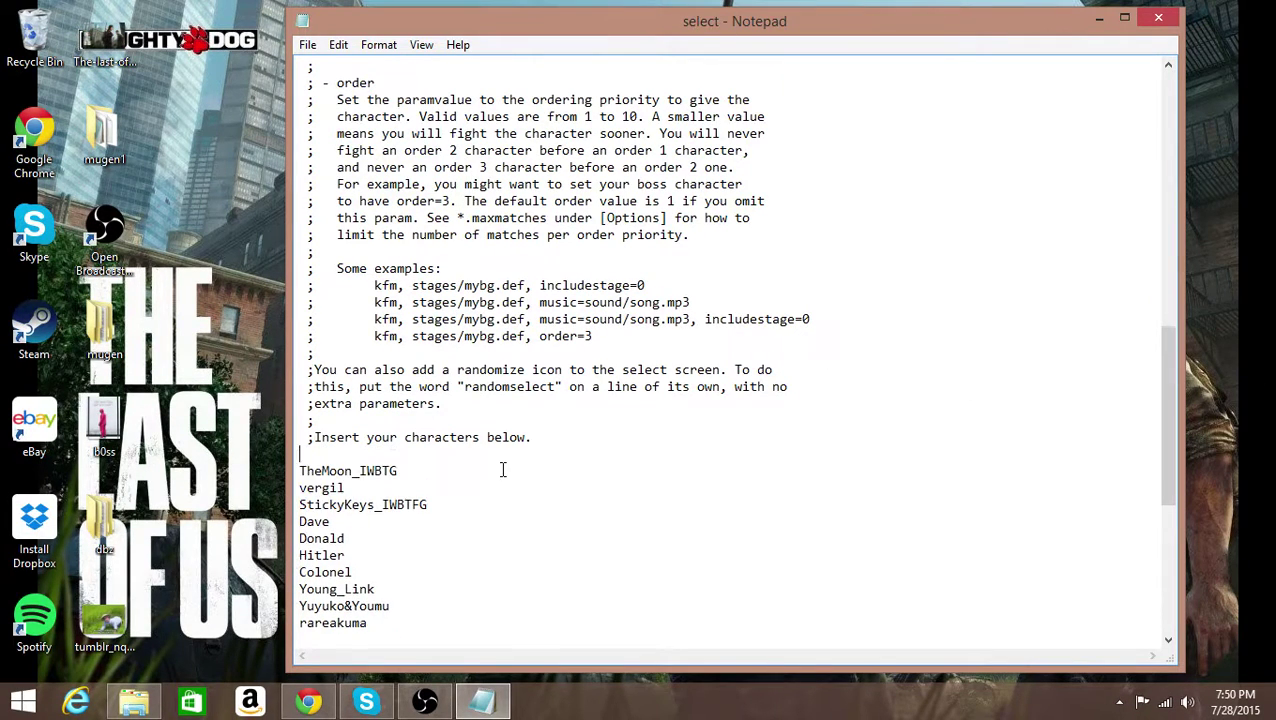
text(cvsthawk)
scroll(500, 490, down, 3)
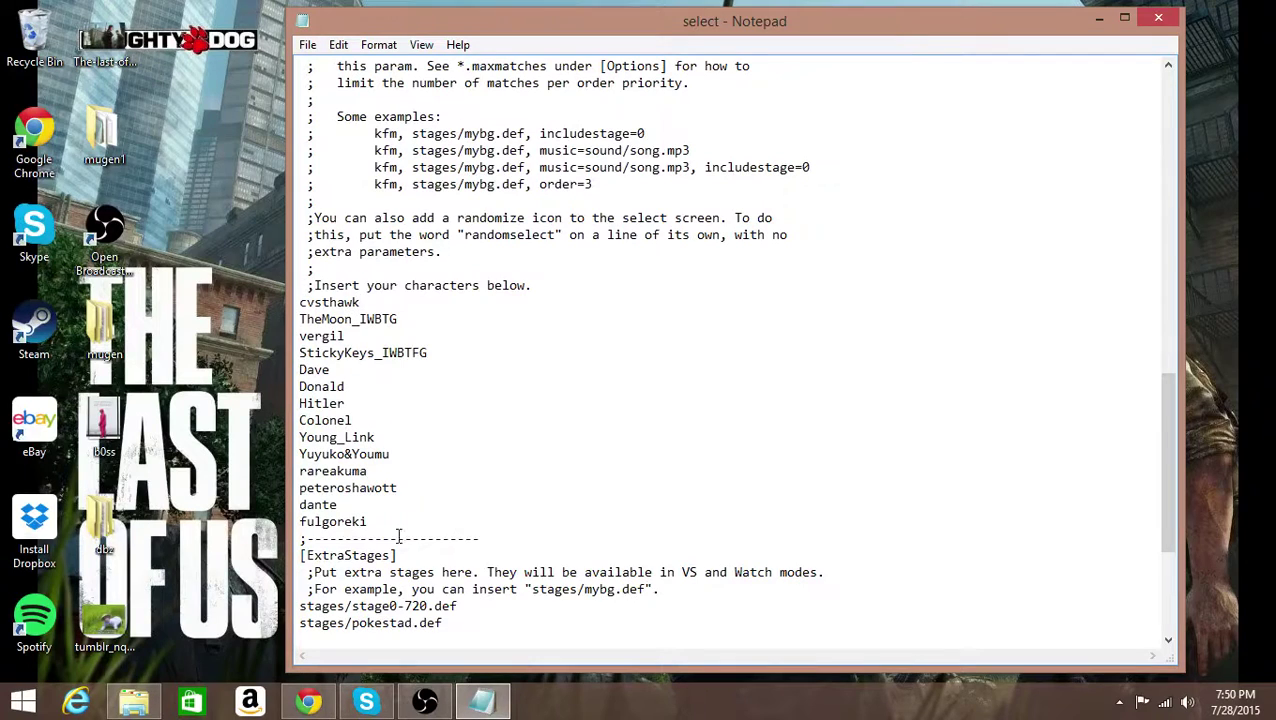
scroll(396, 530, up, 2)
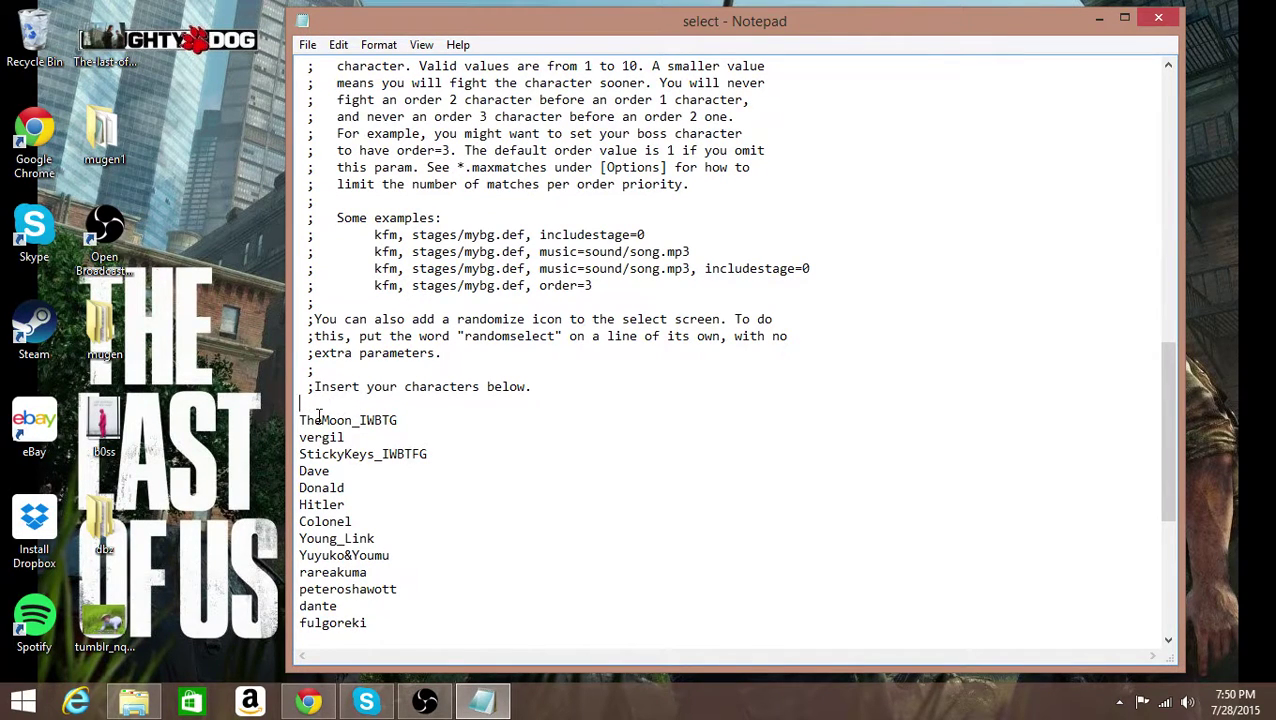
Remove the empty line below ";Insert your characters below." and close the select file without saving.
key(BackSpace)
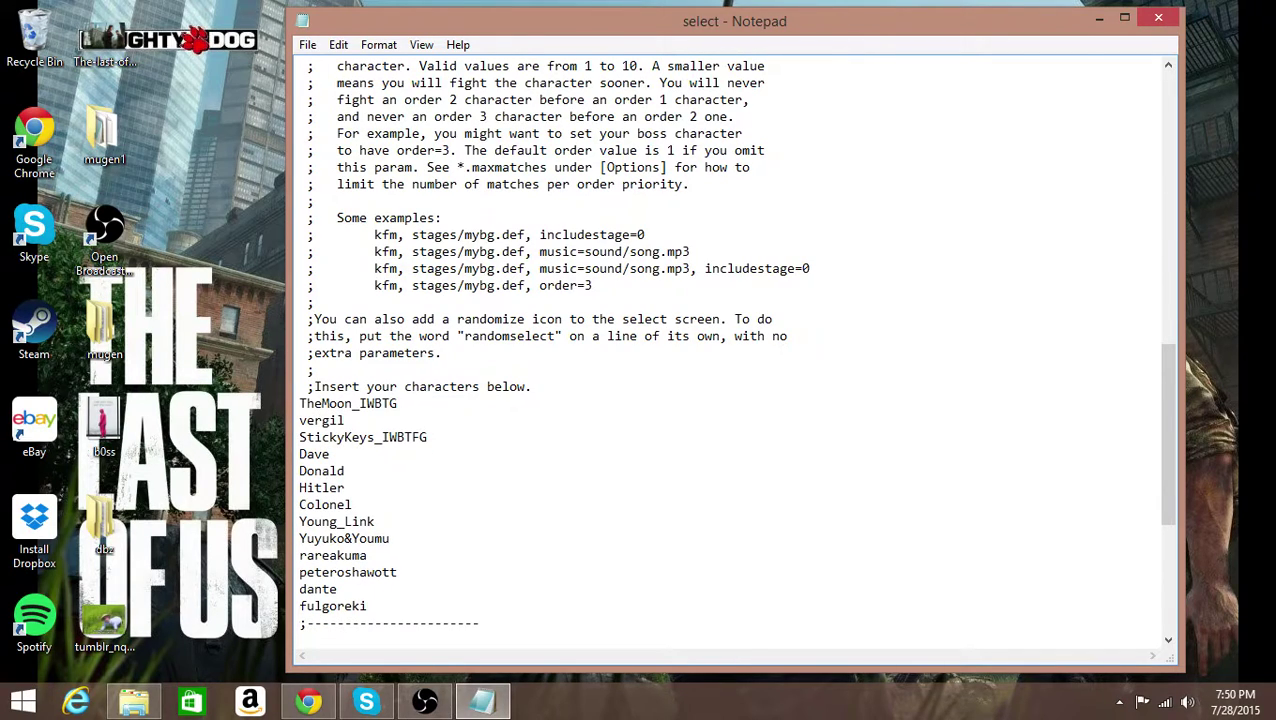
click(1158, 20)
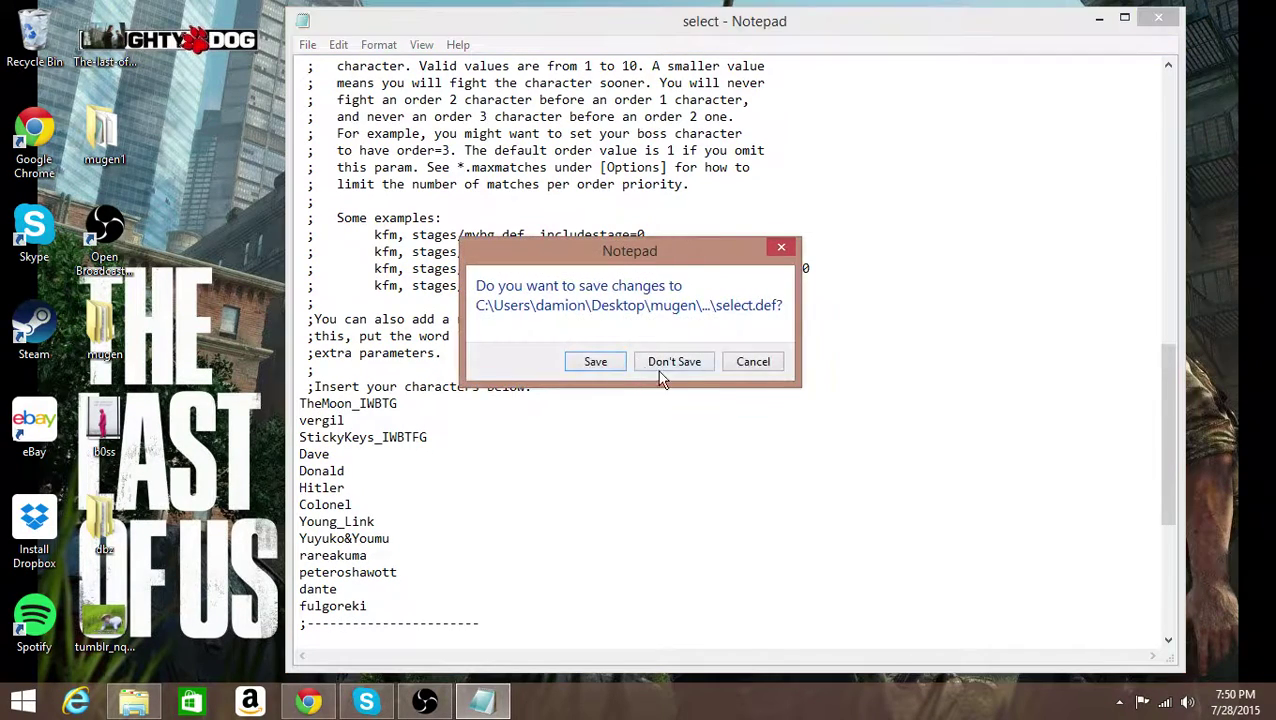
click(664, 366)
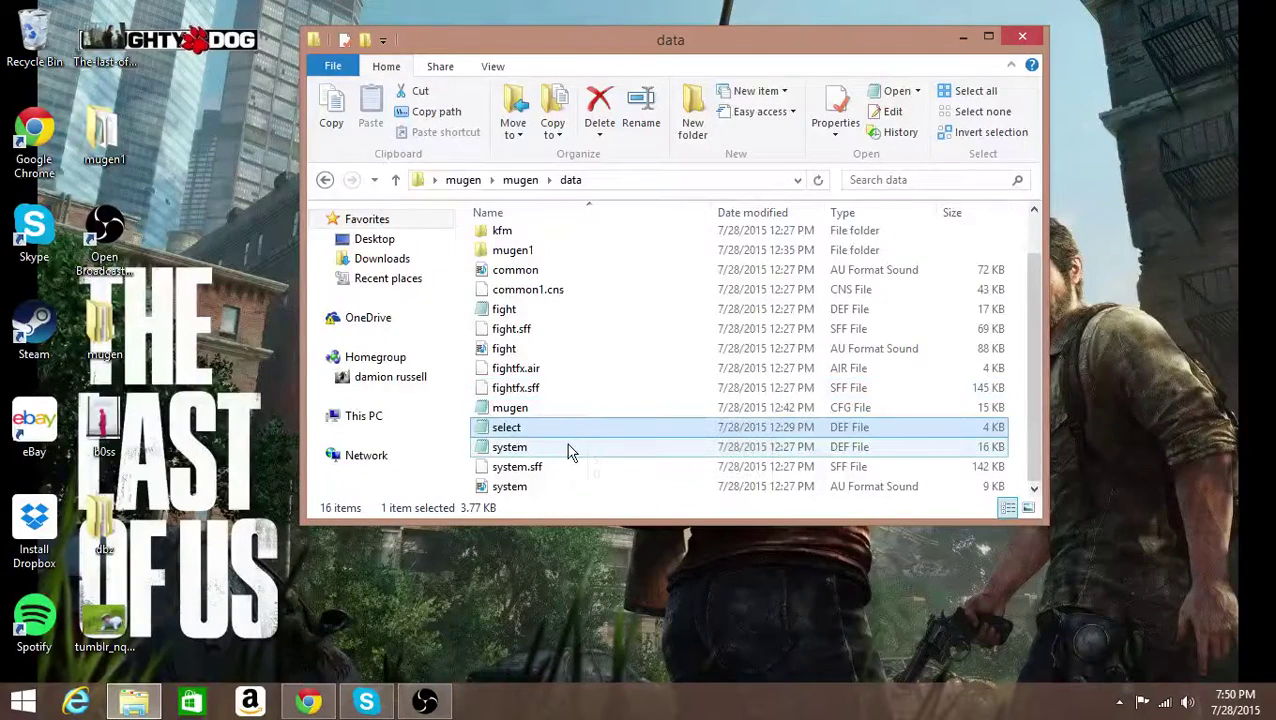
Go from the data folder to the chars folder of mugen\mugen and open the cvsthawk character folder.
scroll(562, 450, up, 1)
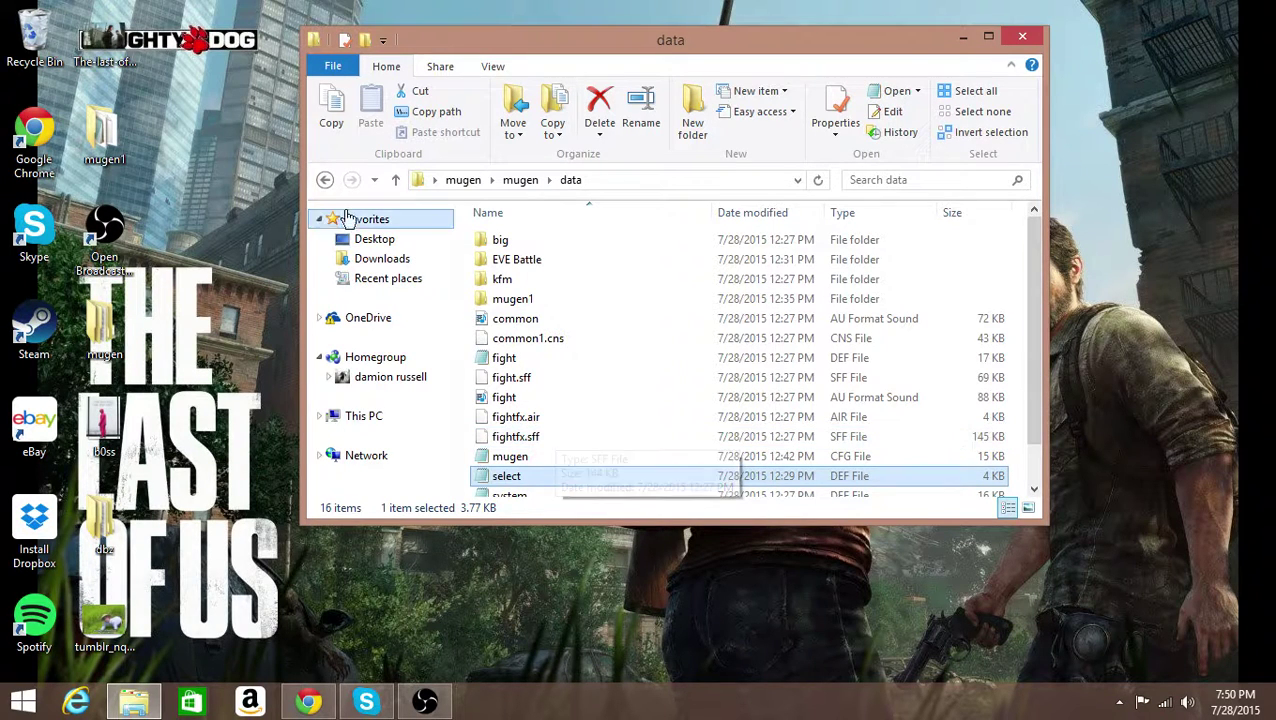
click(516, 181)
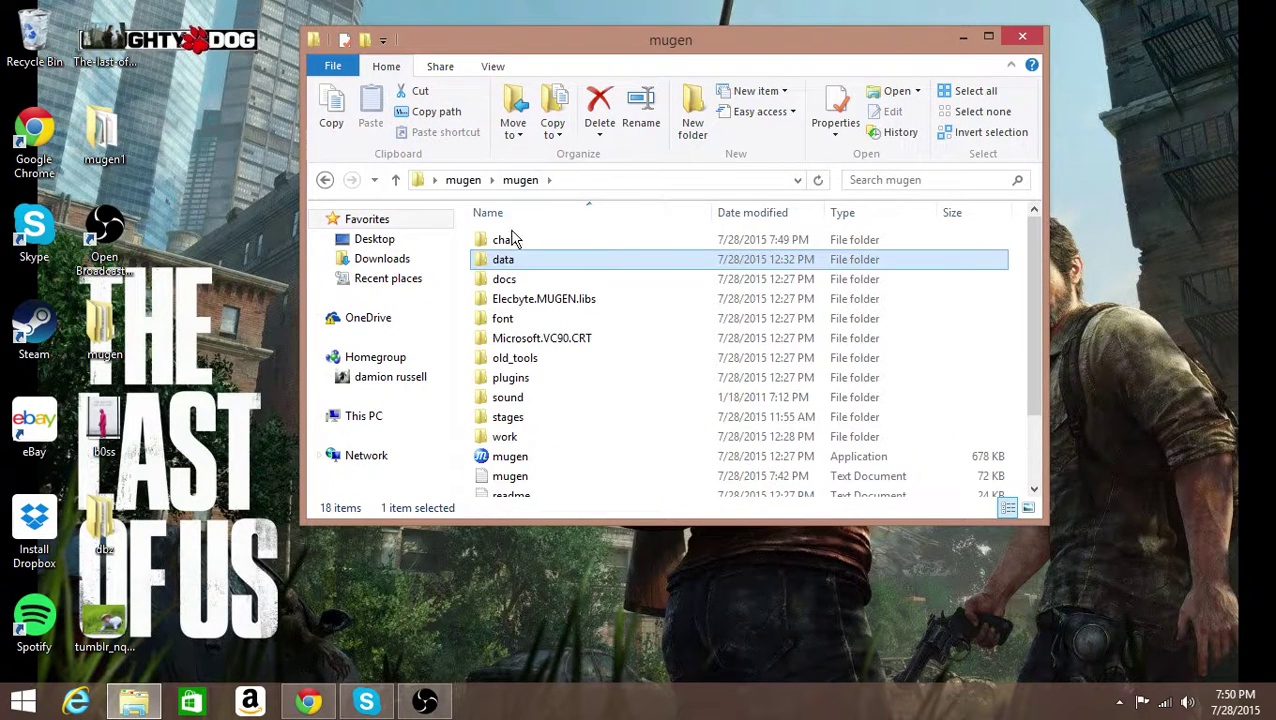
double_click(513, 240)
scroll(530, 330, down, 2)
scroll(535, 345, up, 2)
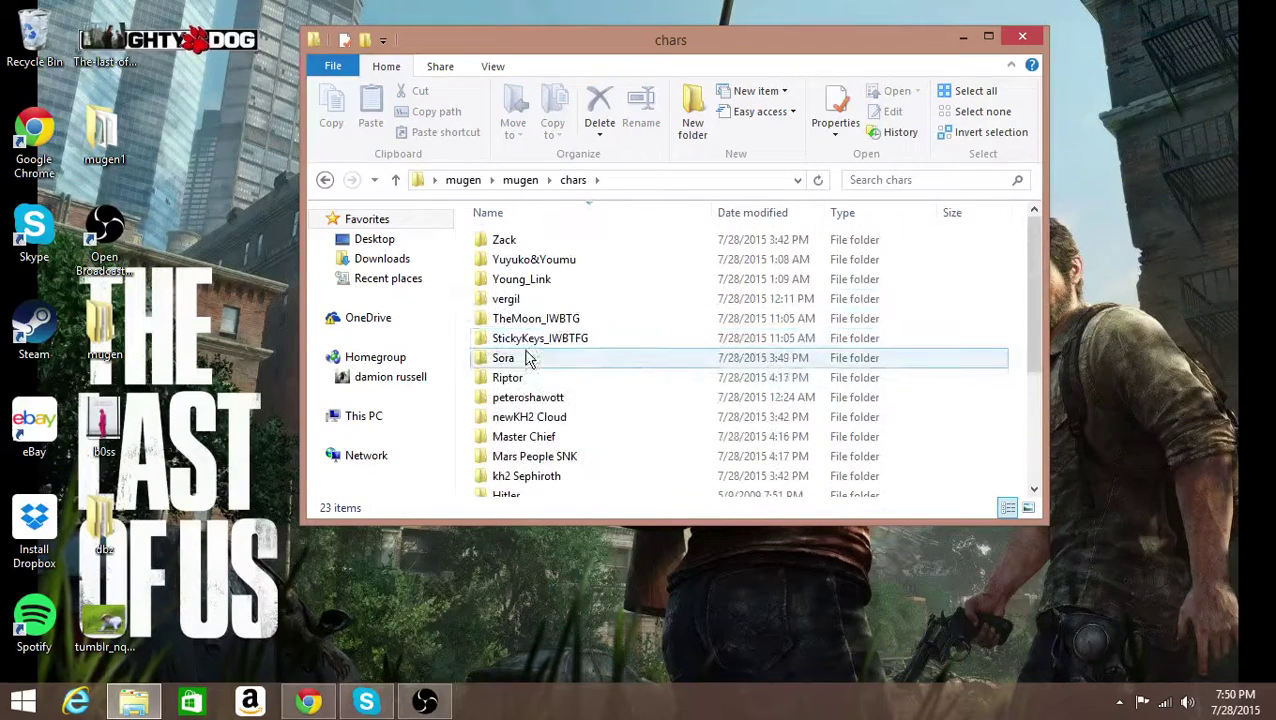
scroll(550, 400, down, 1)
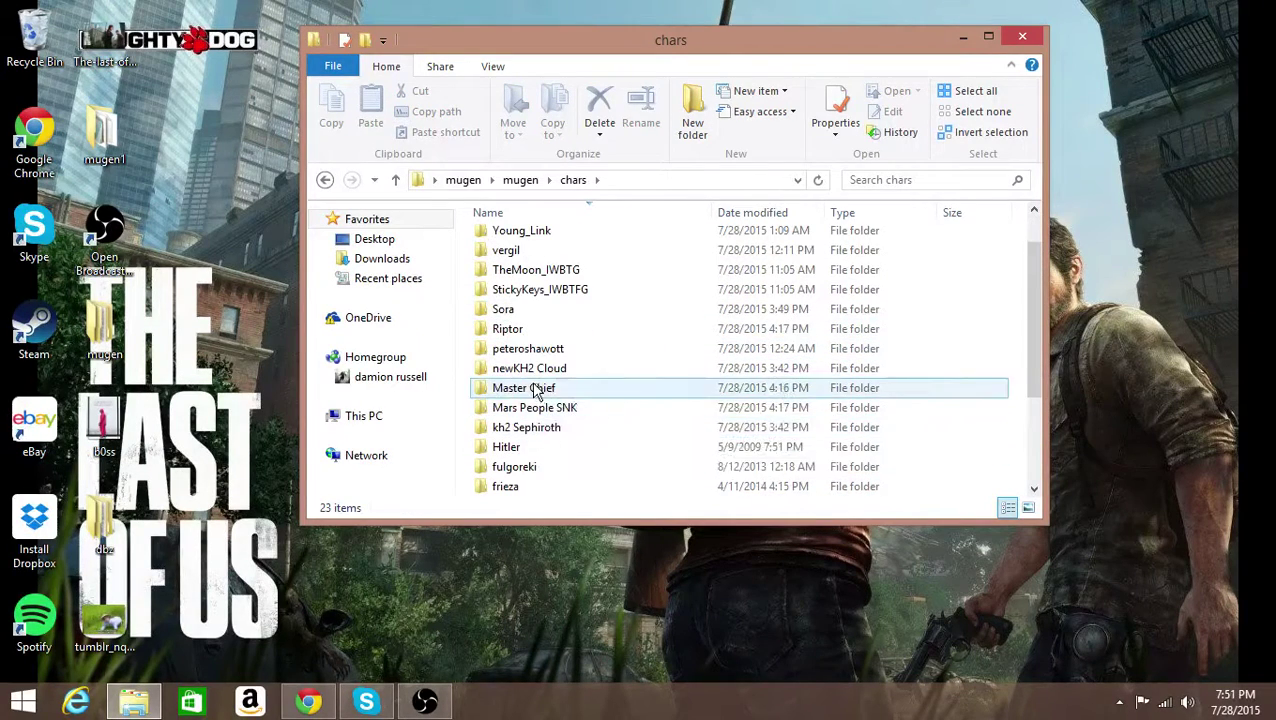
scroll(548, 466, down, 2)
scroll(548, 466, down, 1)
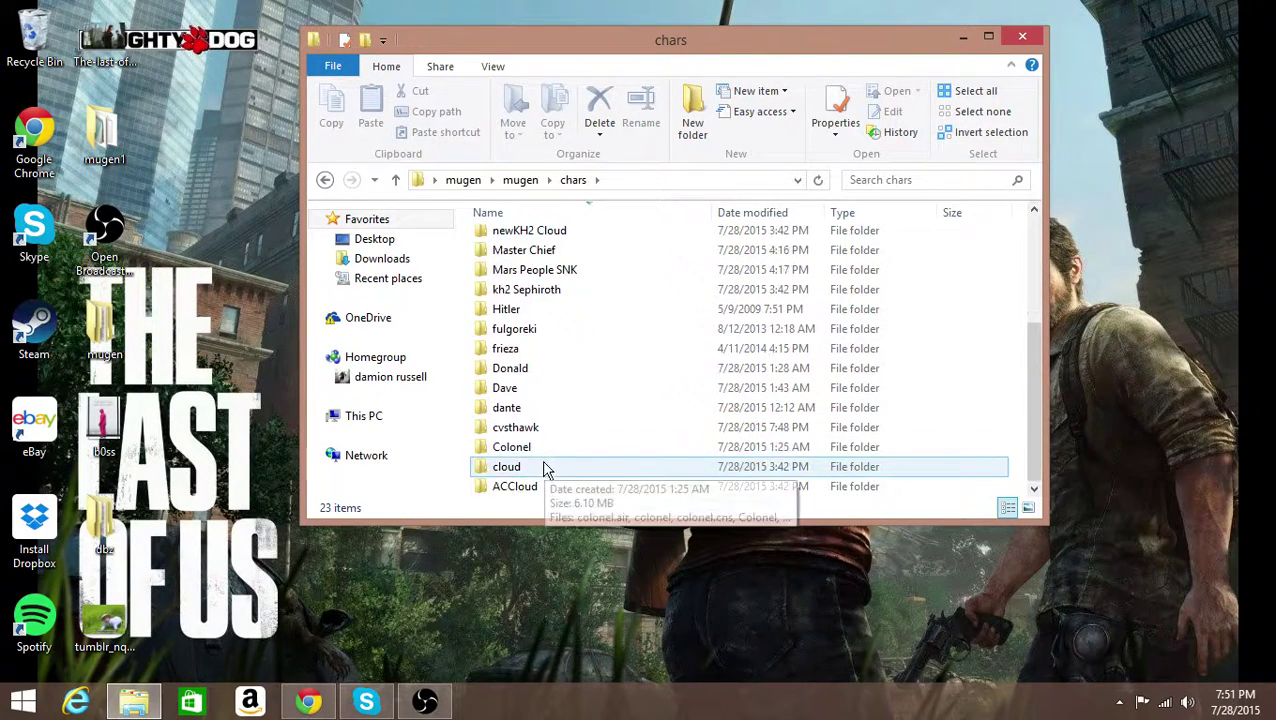
double_click(533, 428)
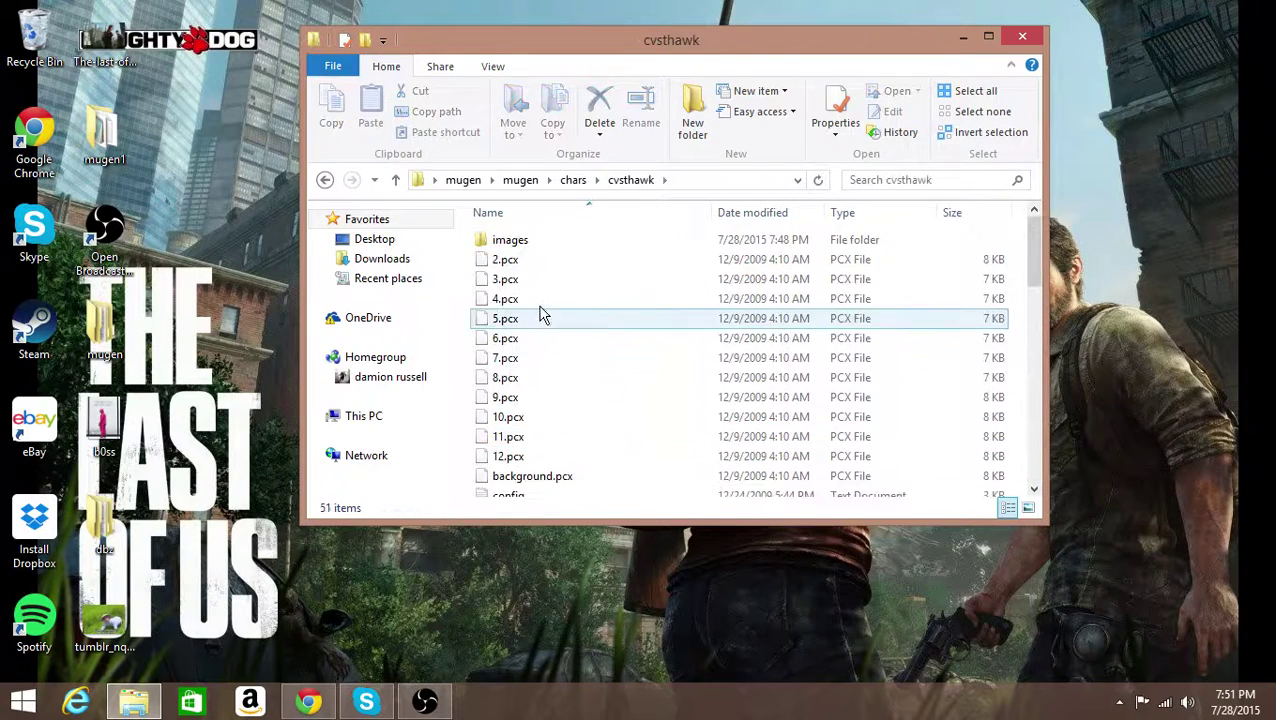
Open the cvsthawk DEF file in Notepad to check the character's name entries, and close it.
scroll(560, 390, down, 3)
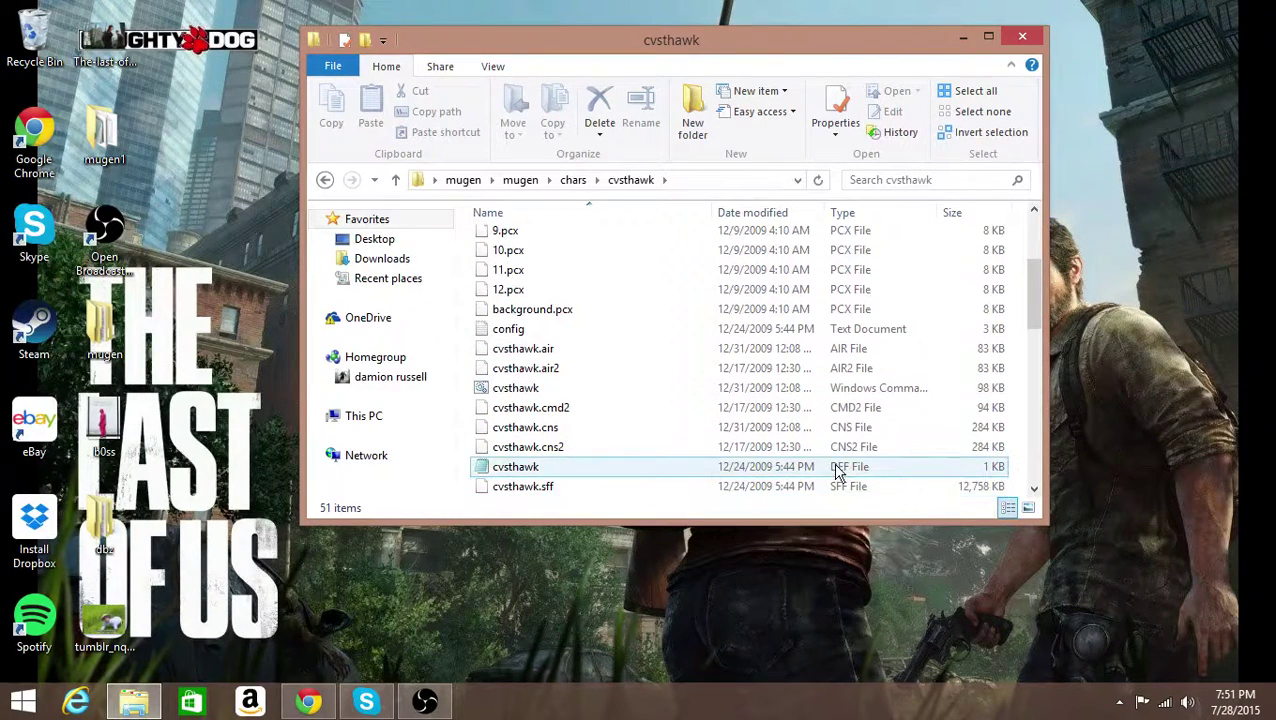
double_click(838, 472)
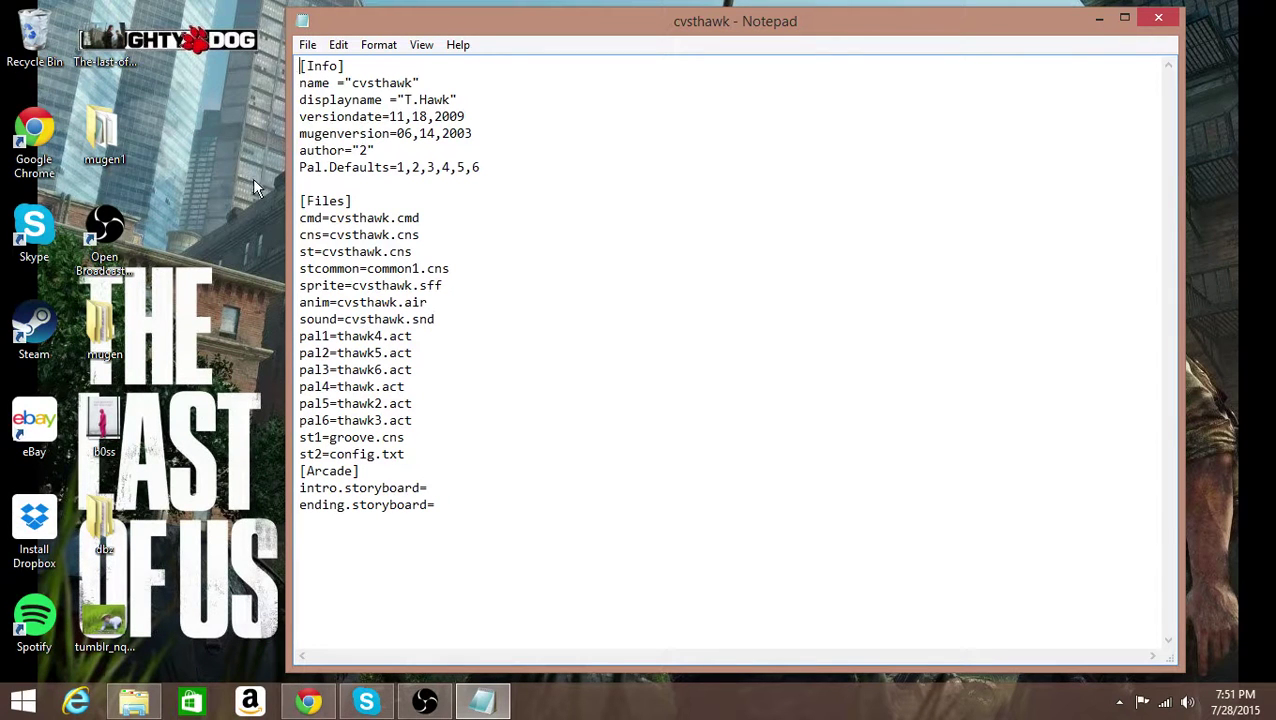
click(1158, 18)
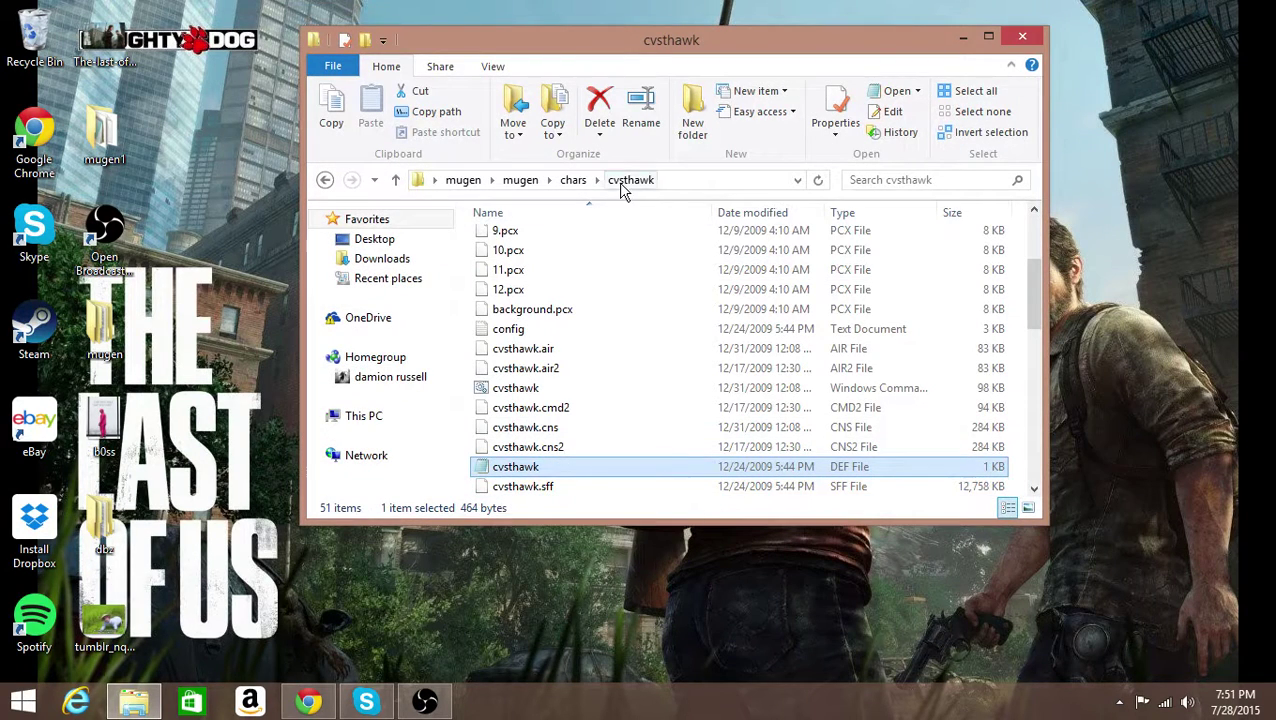
Open the select DEF file from the data\EVE Battle\data\EVEvolve folder of mugen\mugen in Notepad.
click(325, 180)
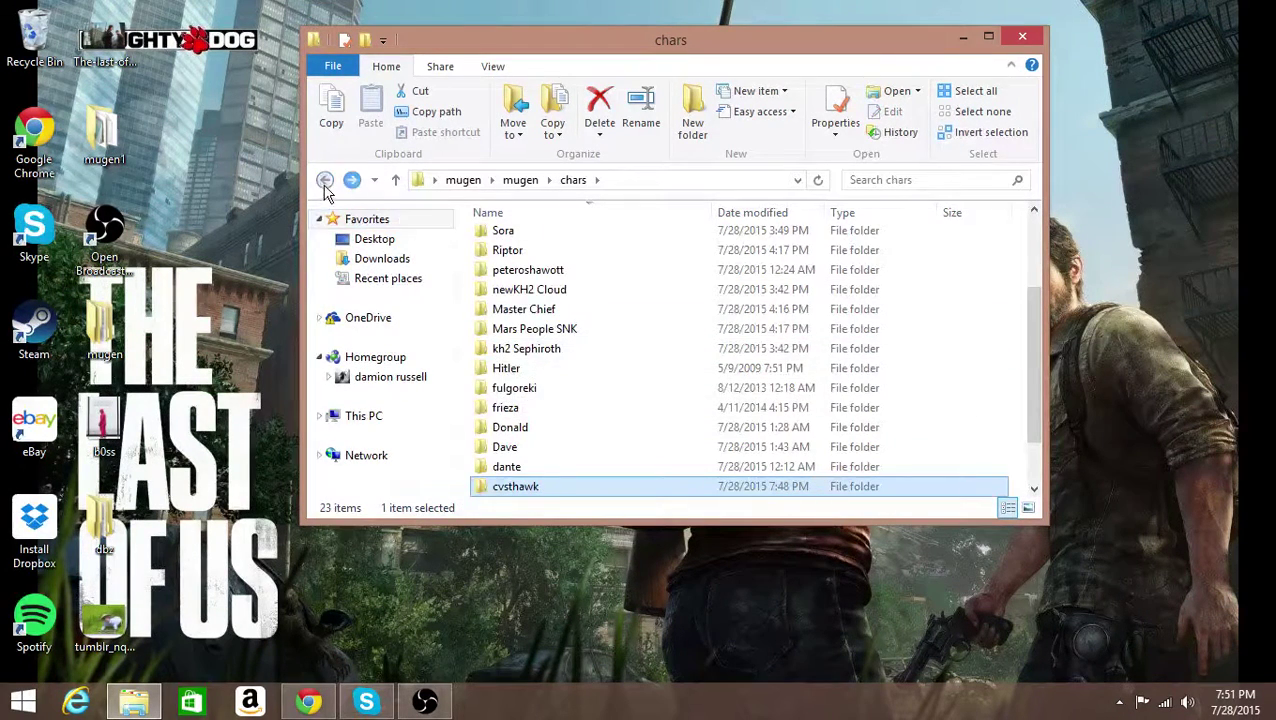
click(324, 180)
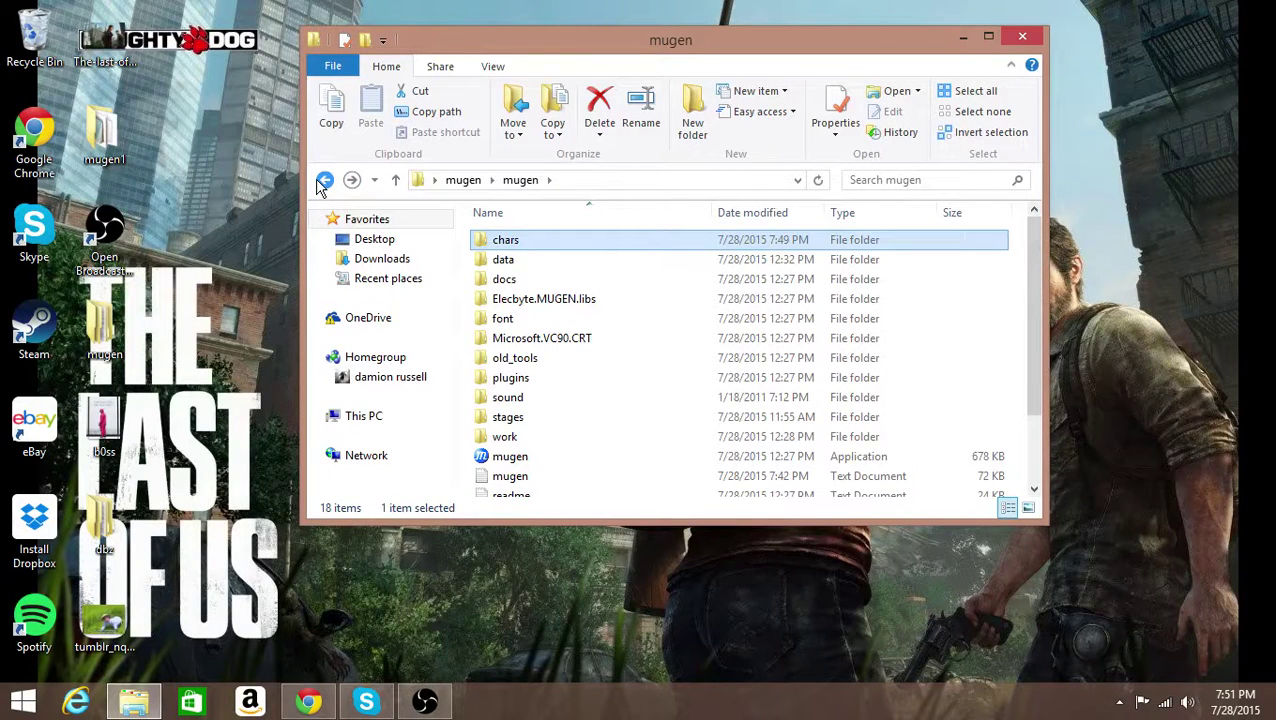
double_click(490, 262)
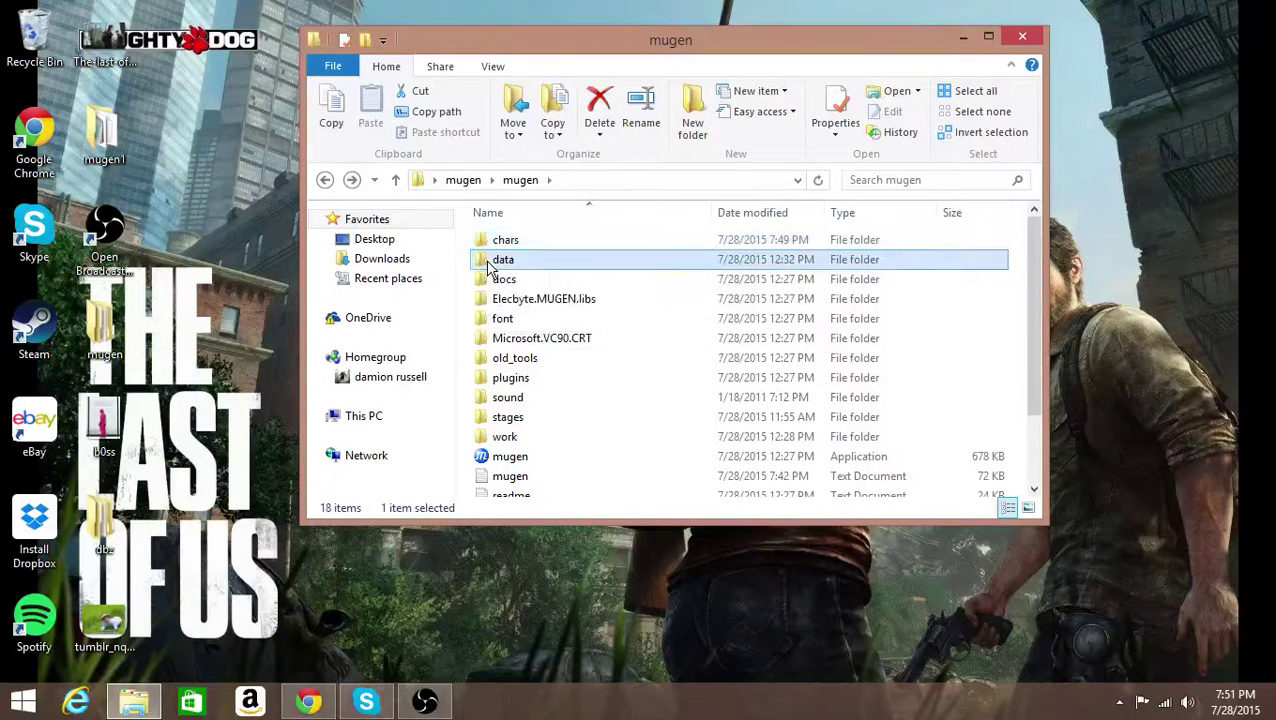
double_click(500, 262)
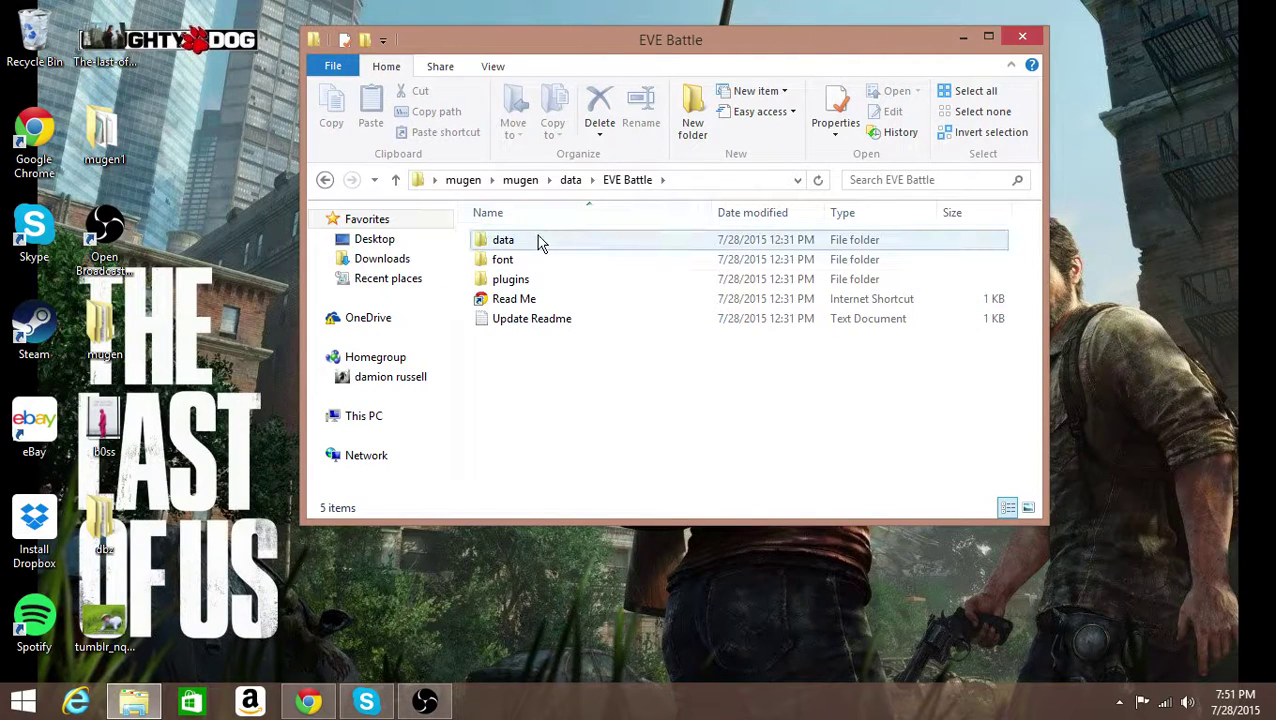
double_click(537, 240)
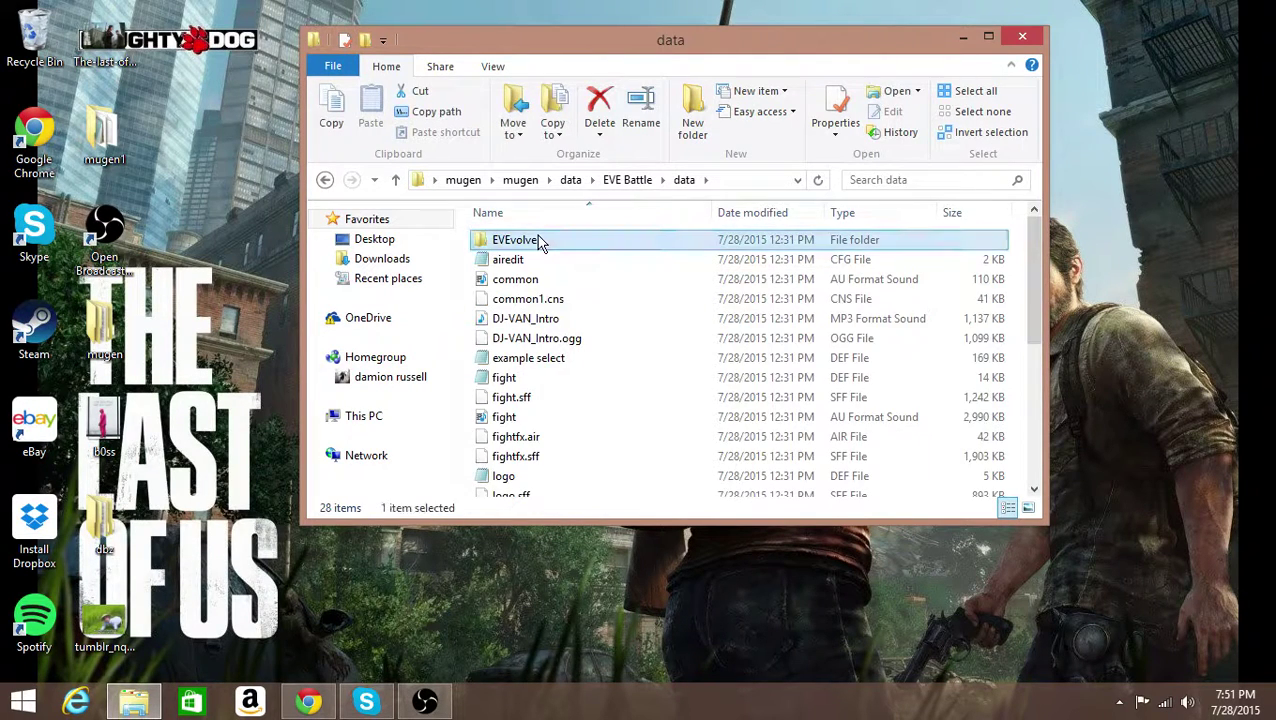
double_click(538, 241)
double_click(528, 260)
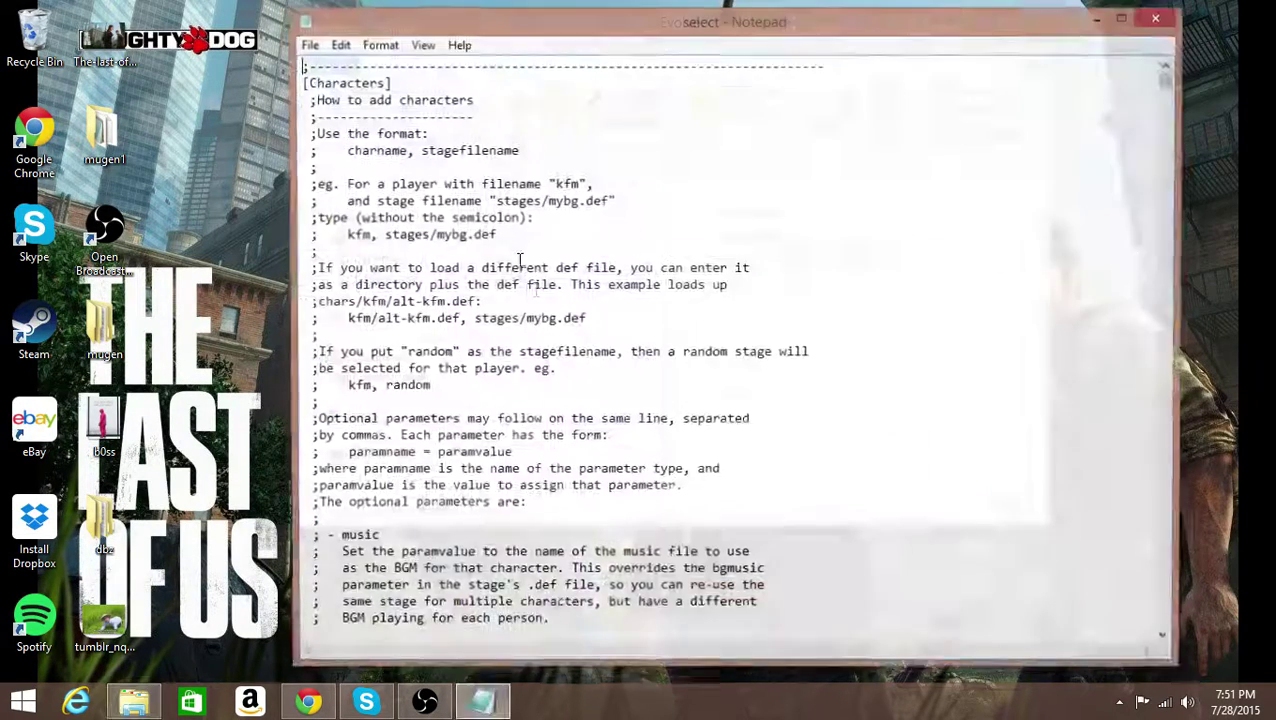
Replace the first randomselect line below Master Chief with cvsthawk, then save and close the select file.
scroll(532, 338, down, 4)
scroll(530, 340, down, 20)
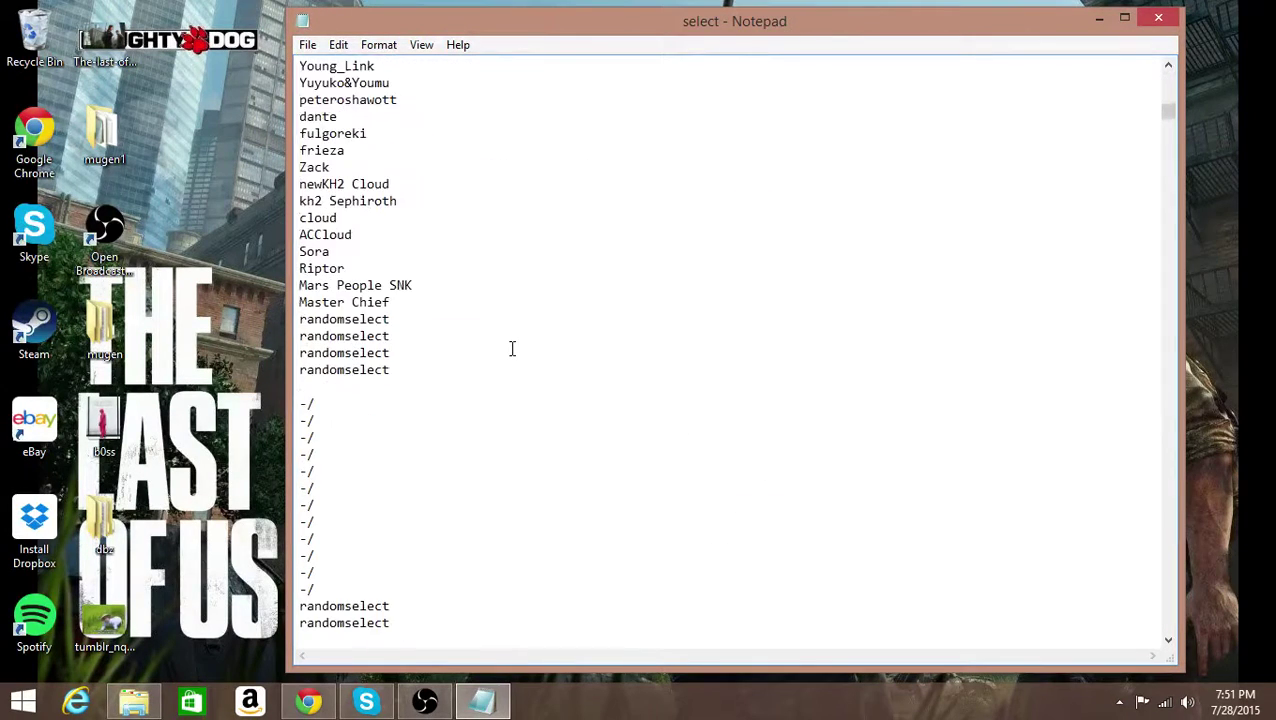
scroll(511, 348, up, 5)
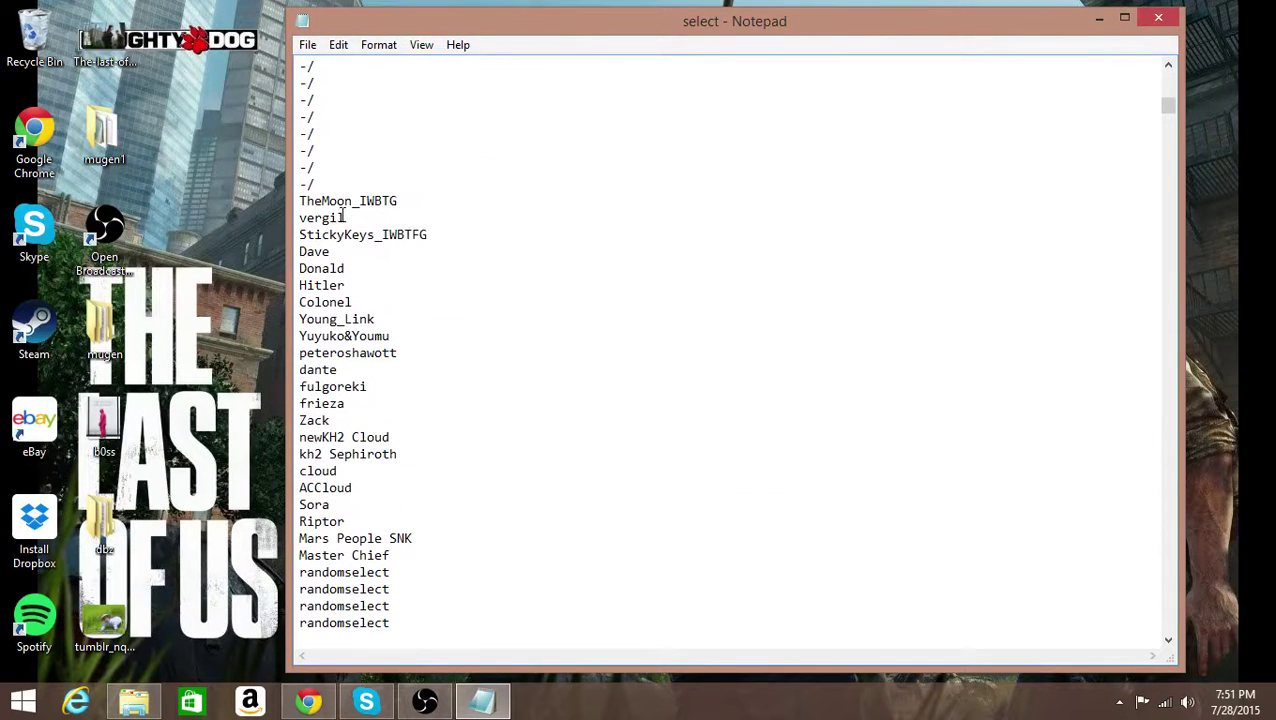
scroll(344, 215, down, 3)
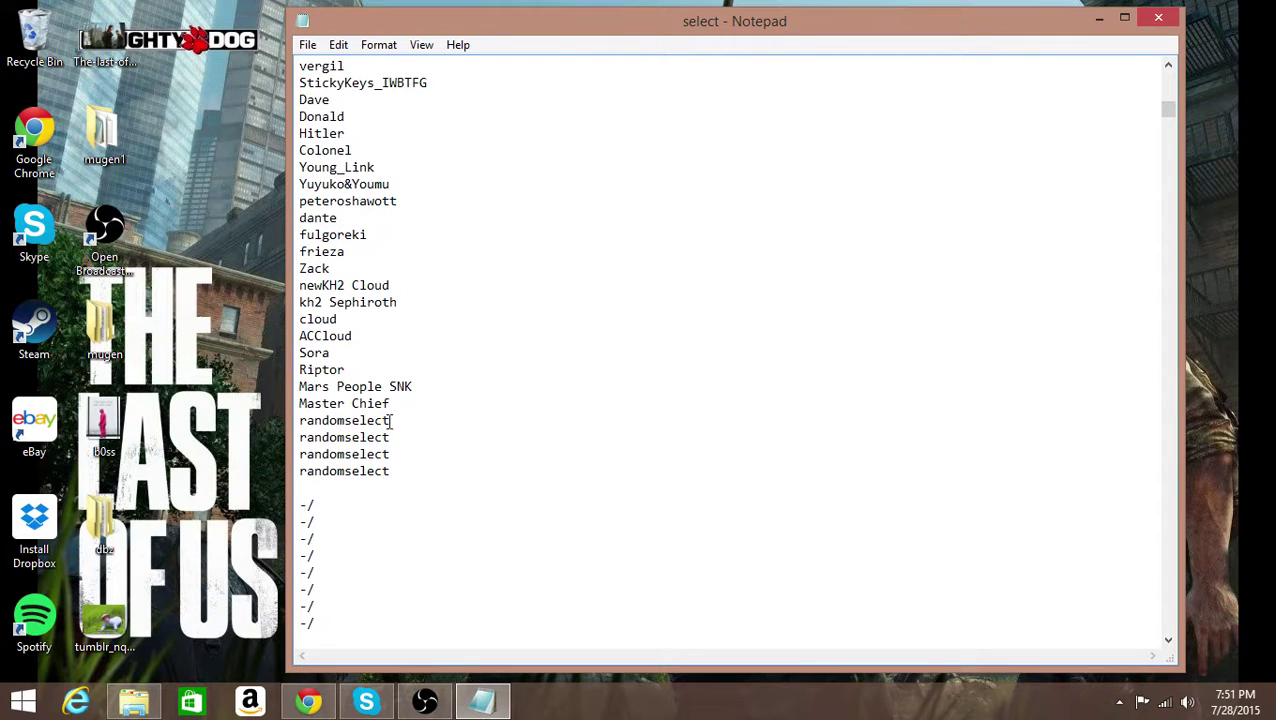
drag(390, 421, 297, 427)
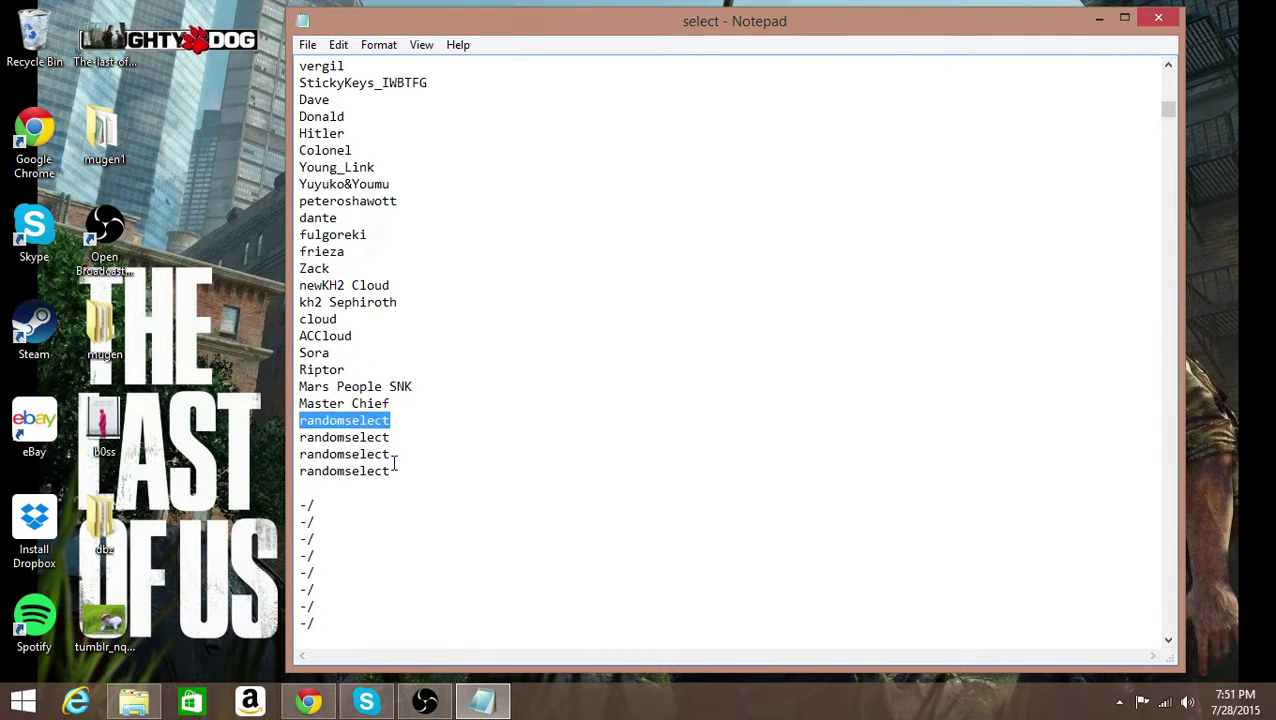
key(BackSpace)
text(cvsthawk)
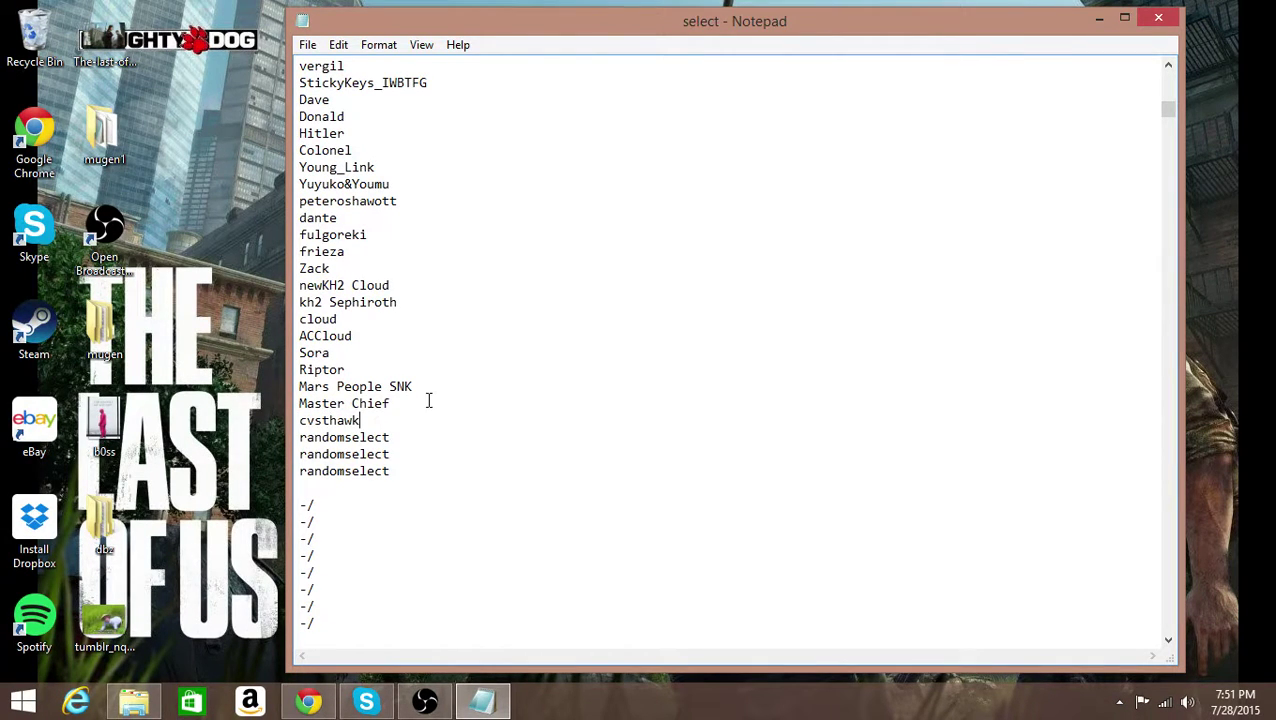
scroll(367, 345, up, 2)
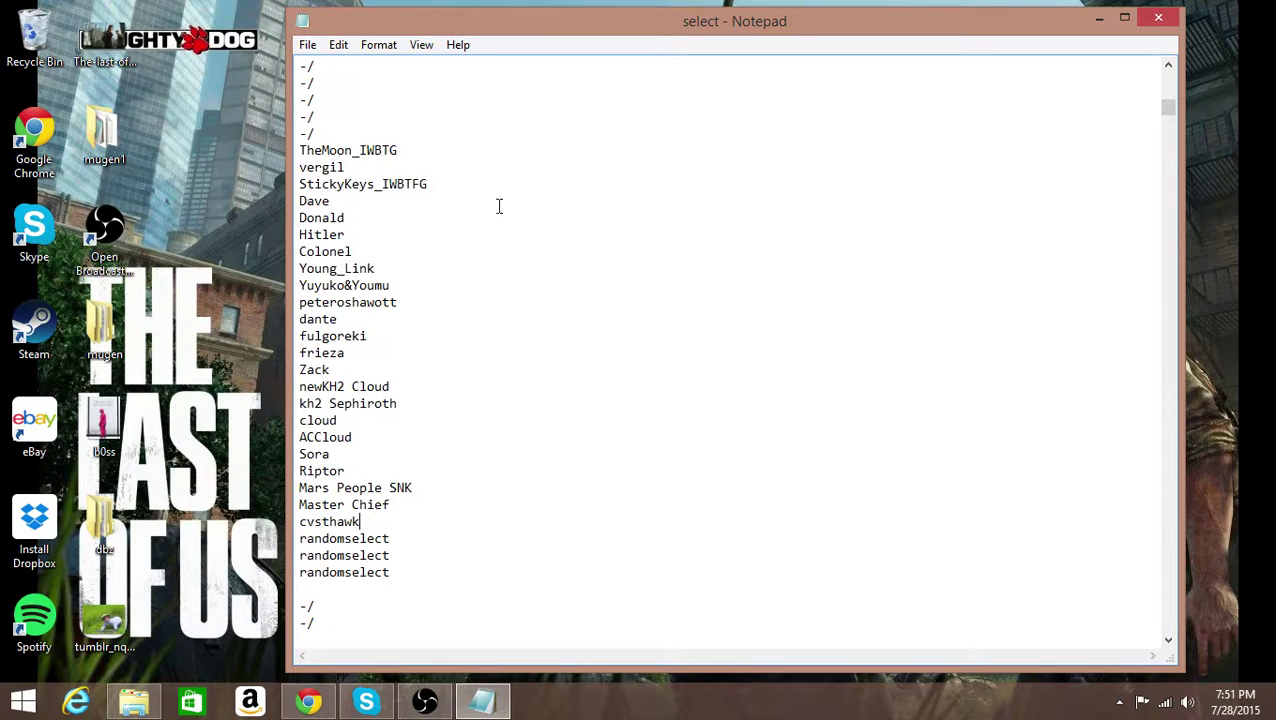
click(1172, 19)
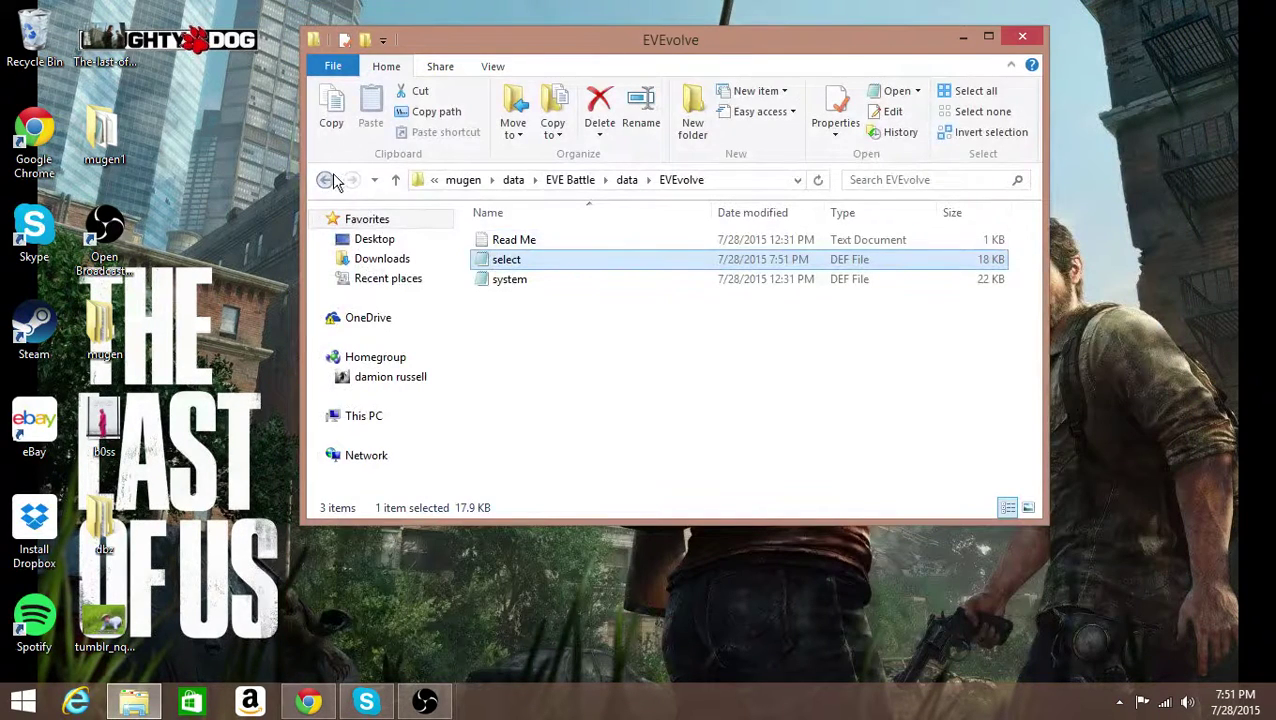
Retrace the EVE Battle and data folders that lead to the select file and return to the mugen\mugen folder.
click(327, 180)
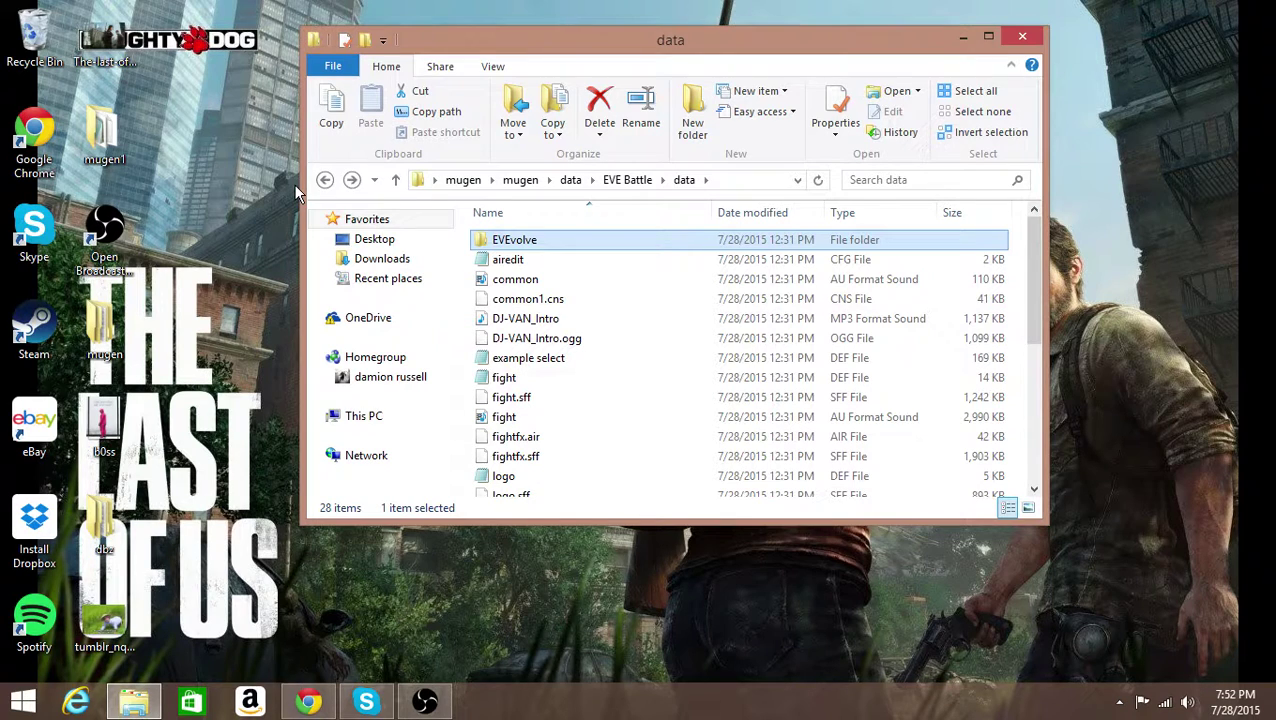
click(615, 181)
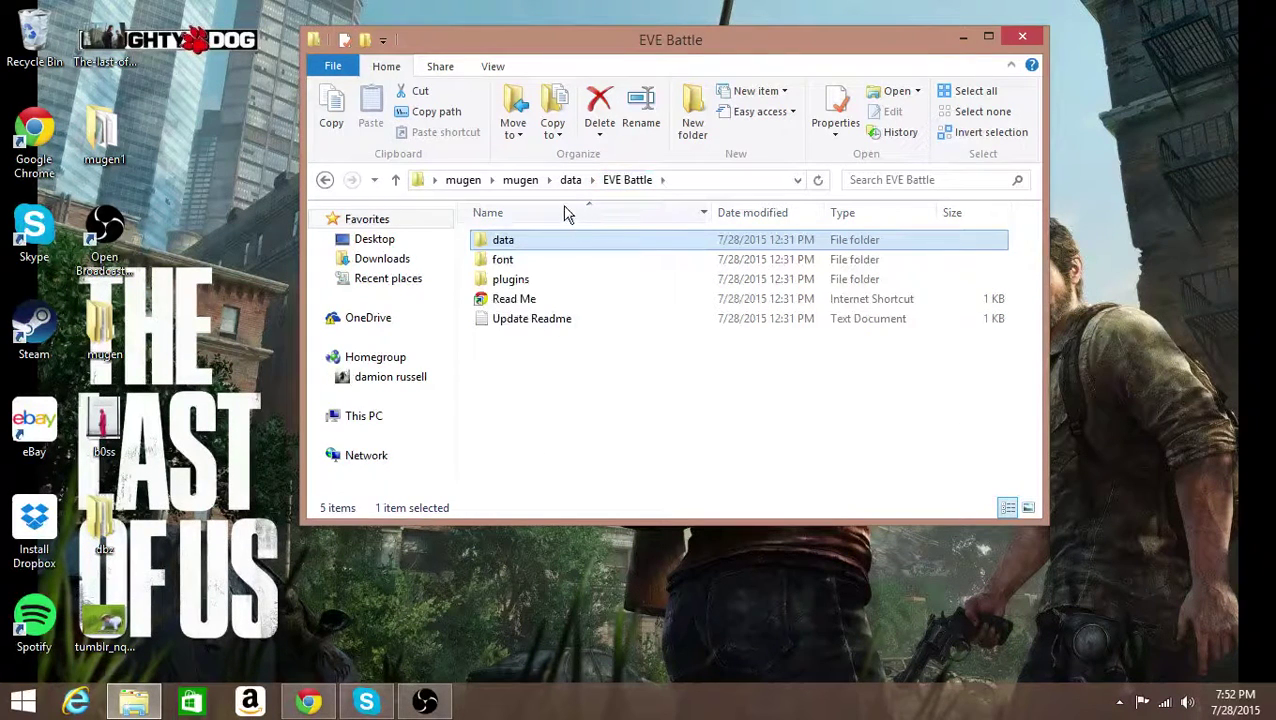
double_click(500, 244)
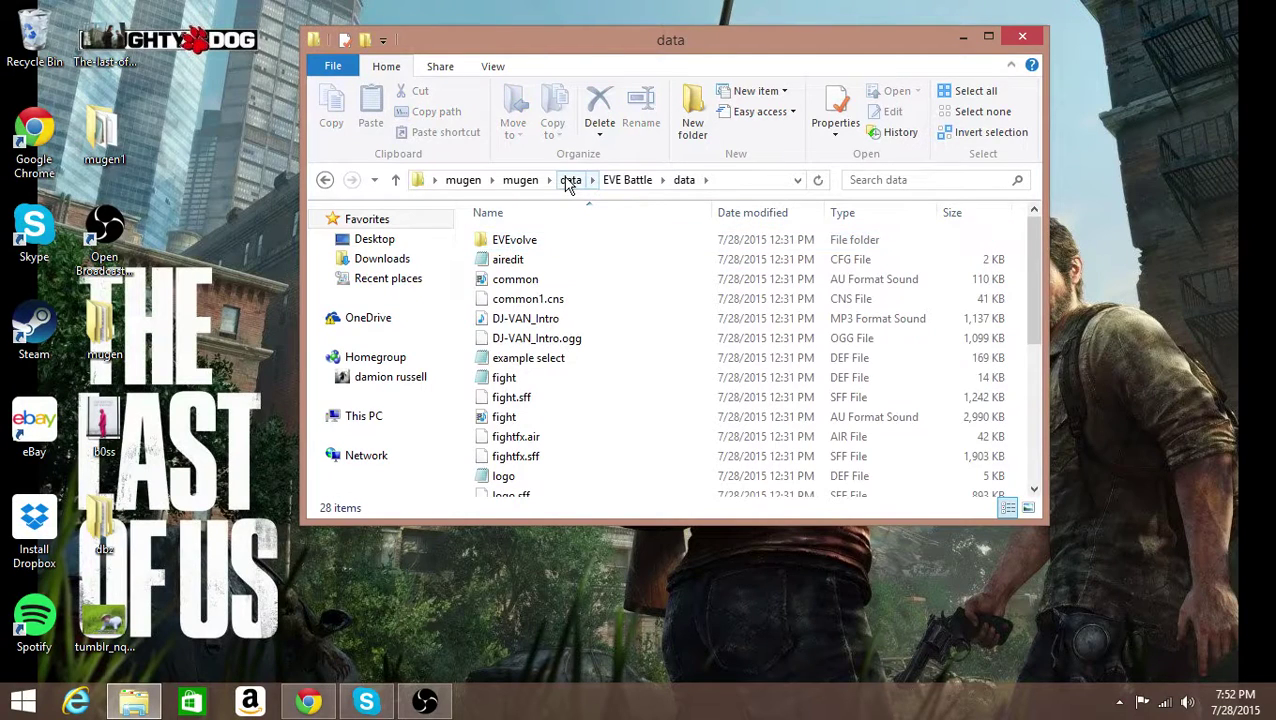
click(569, 181)
click(519, 181)
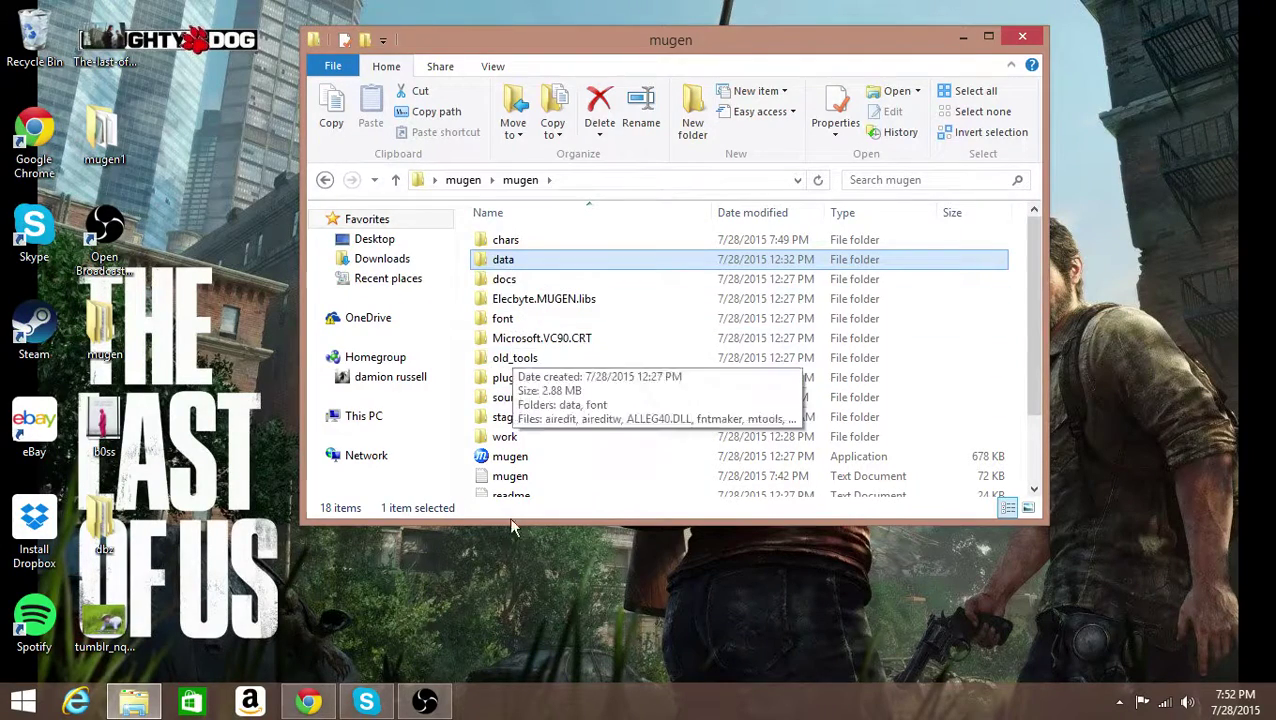
Switch to Chrome and open the MUGEN Database characters page at mugen.wikia.com/wiki/Category:Characters.
click(296, 706)
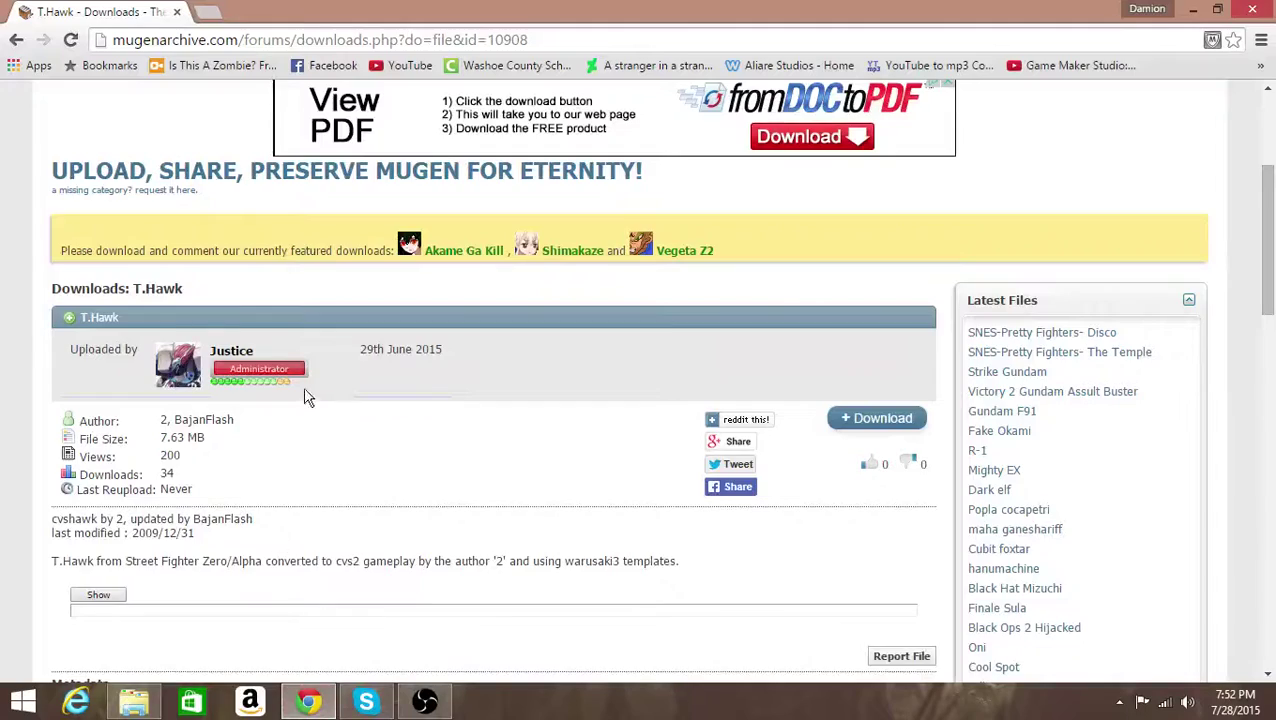
scroll(305, 393, up, 3)
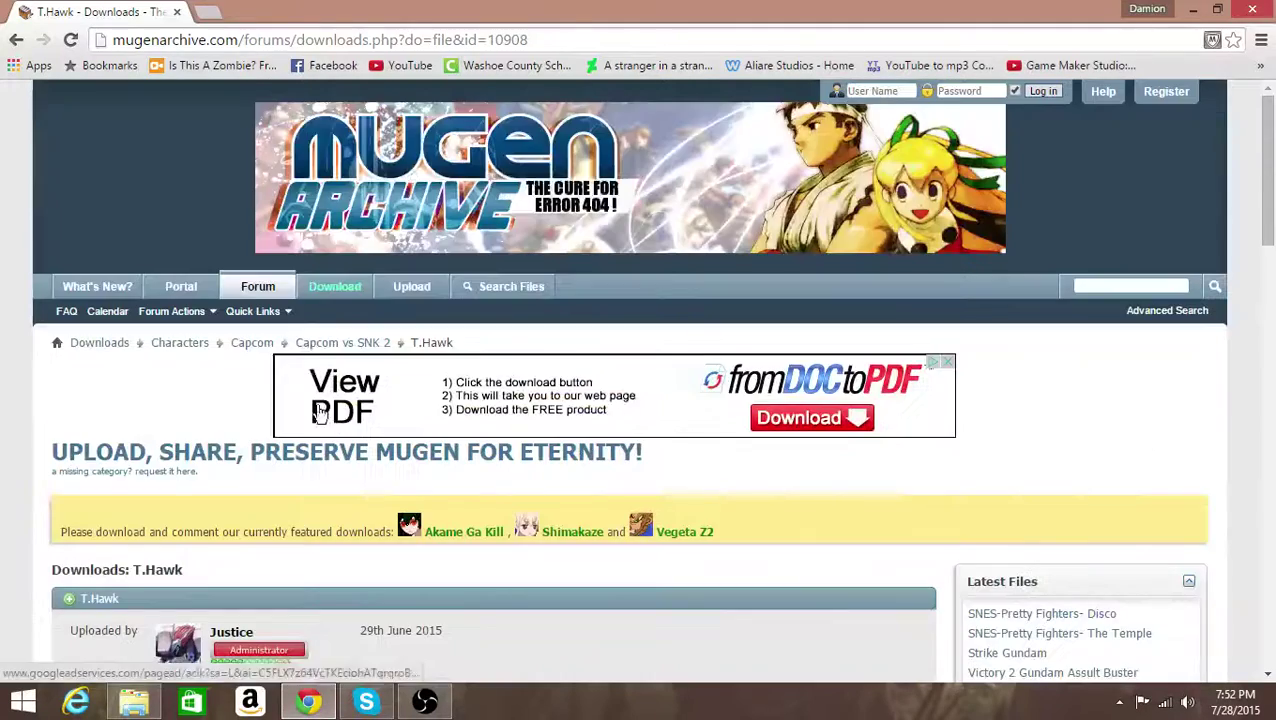
click(288, 43)
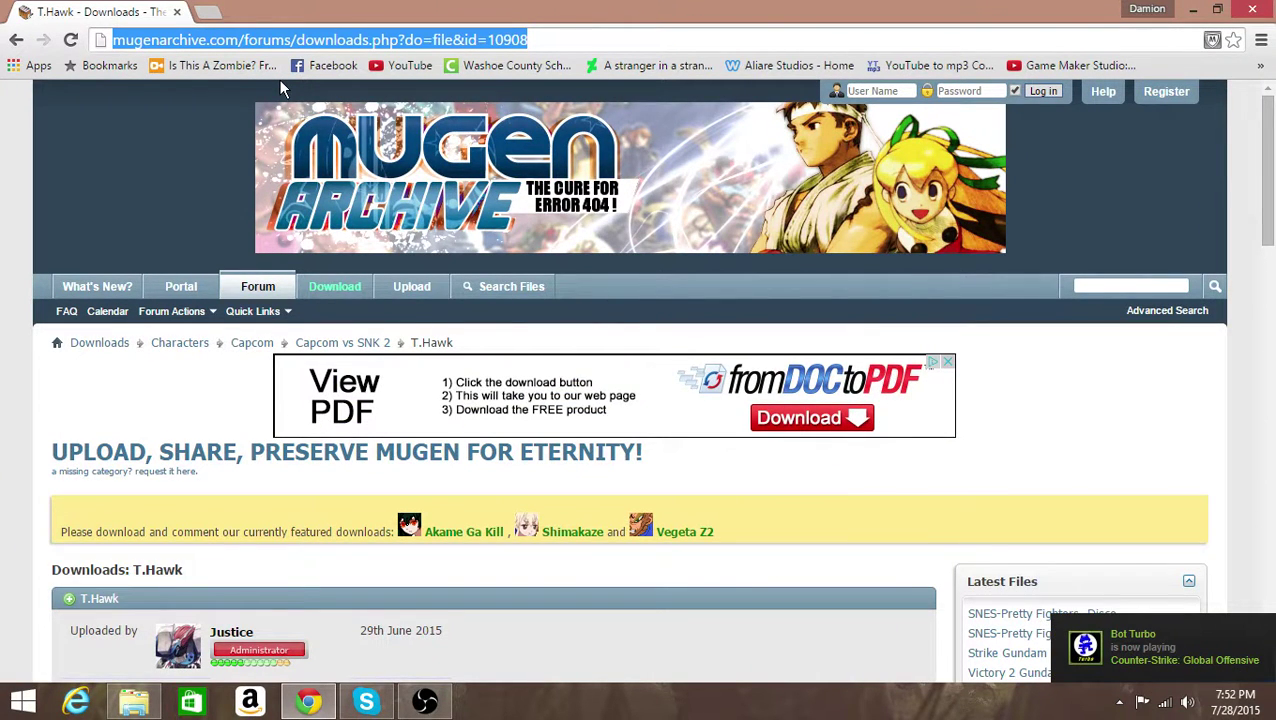
text(mu)
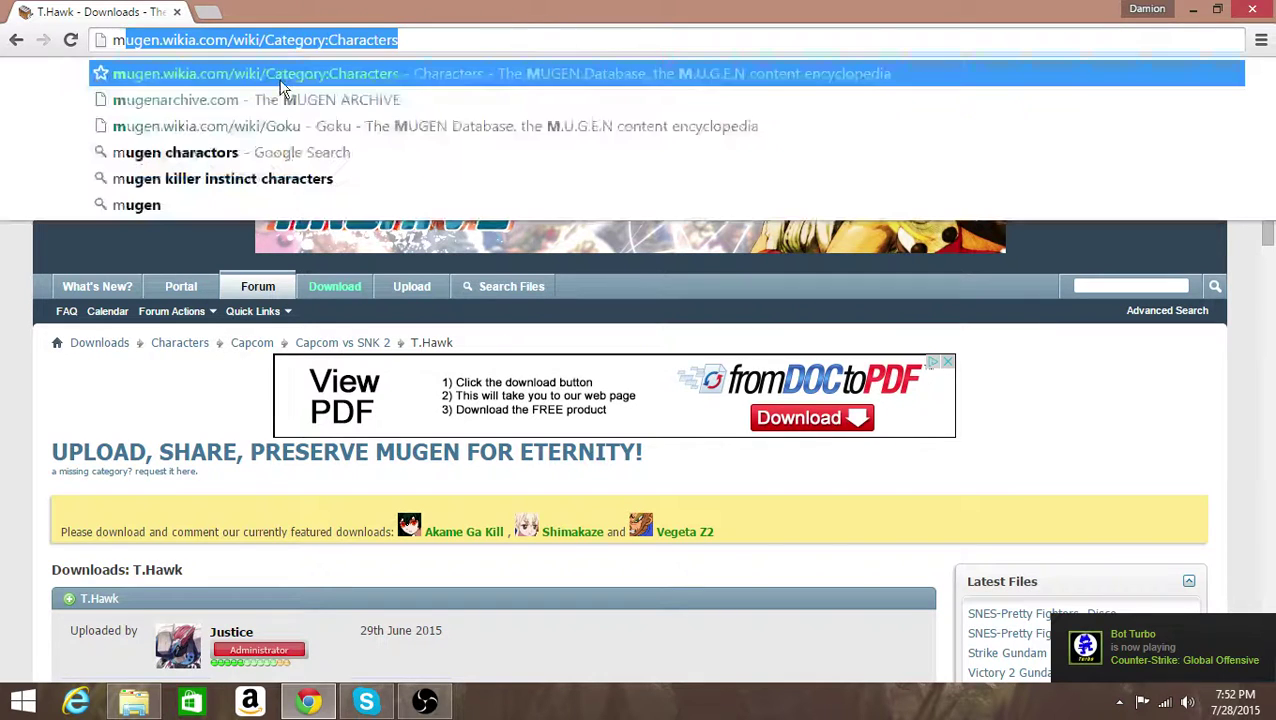
key(Return)
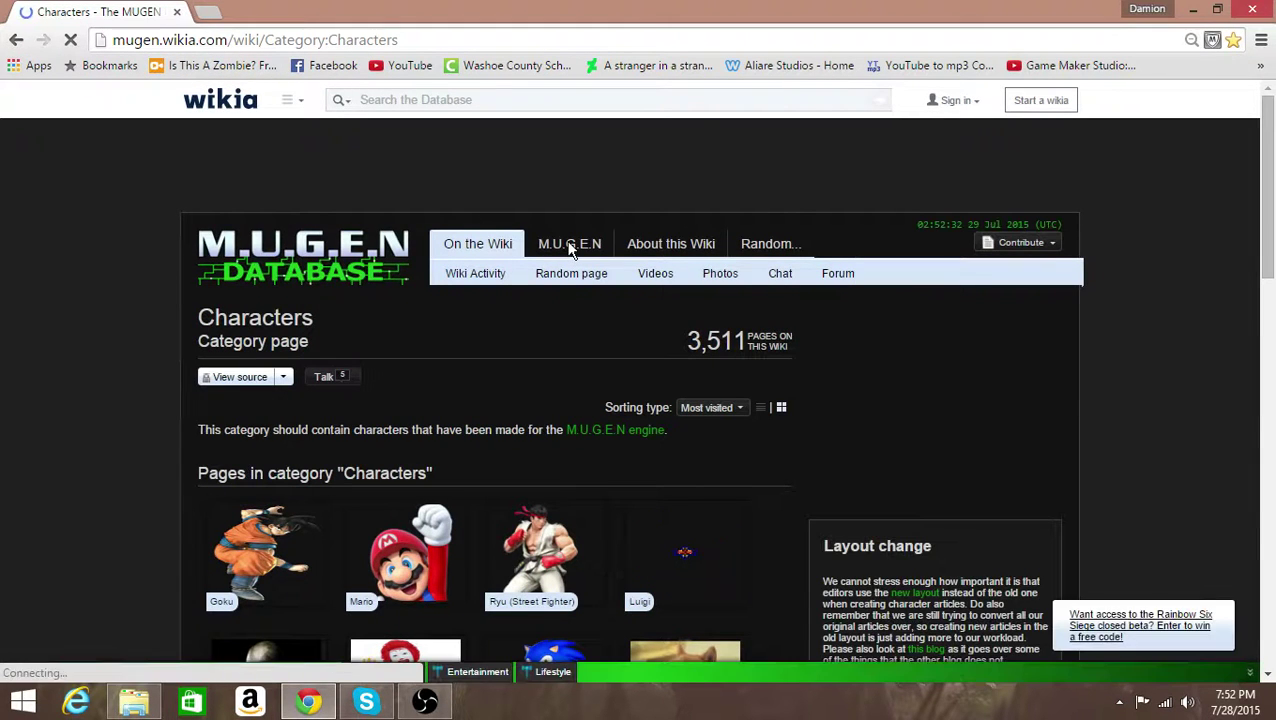
mouse_move(570, 250)
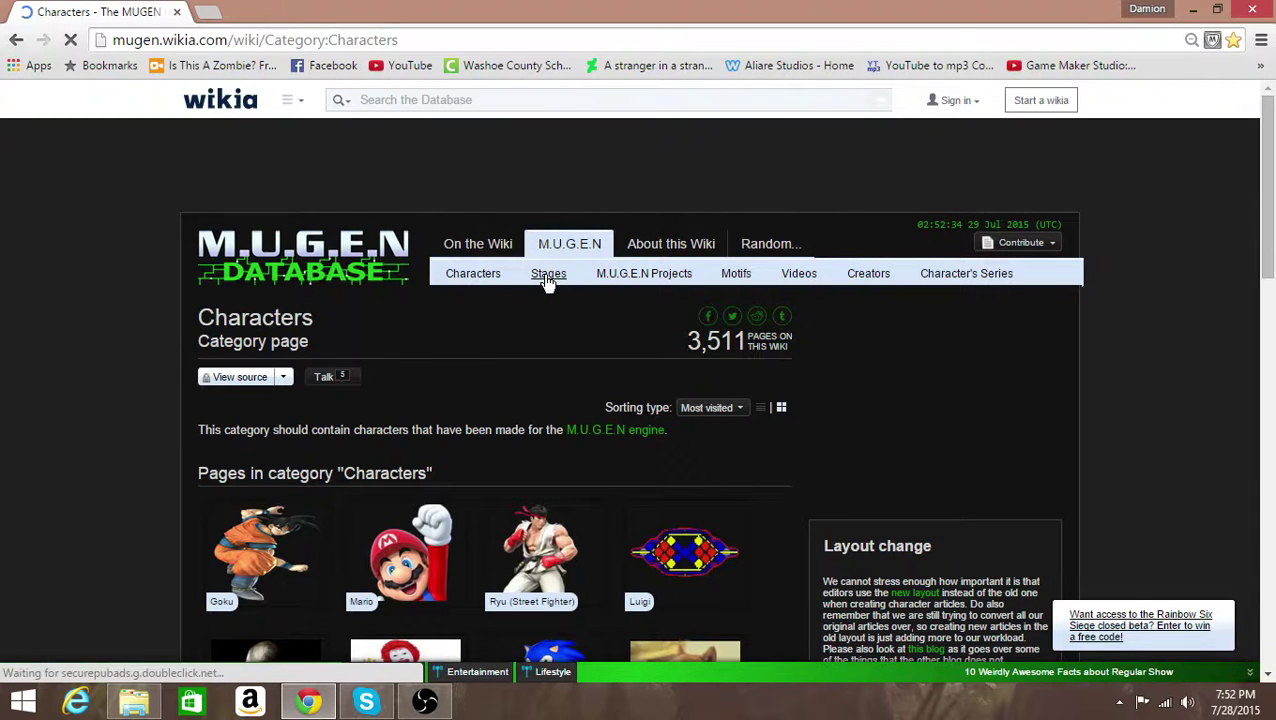
Open the Rainbow Road page from the wiki's Stages category and go to its list of download versions.
click(548, 277)
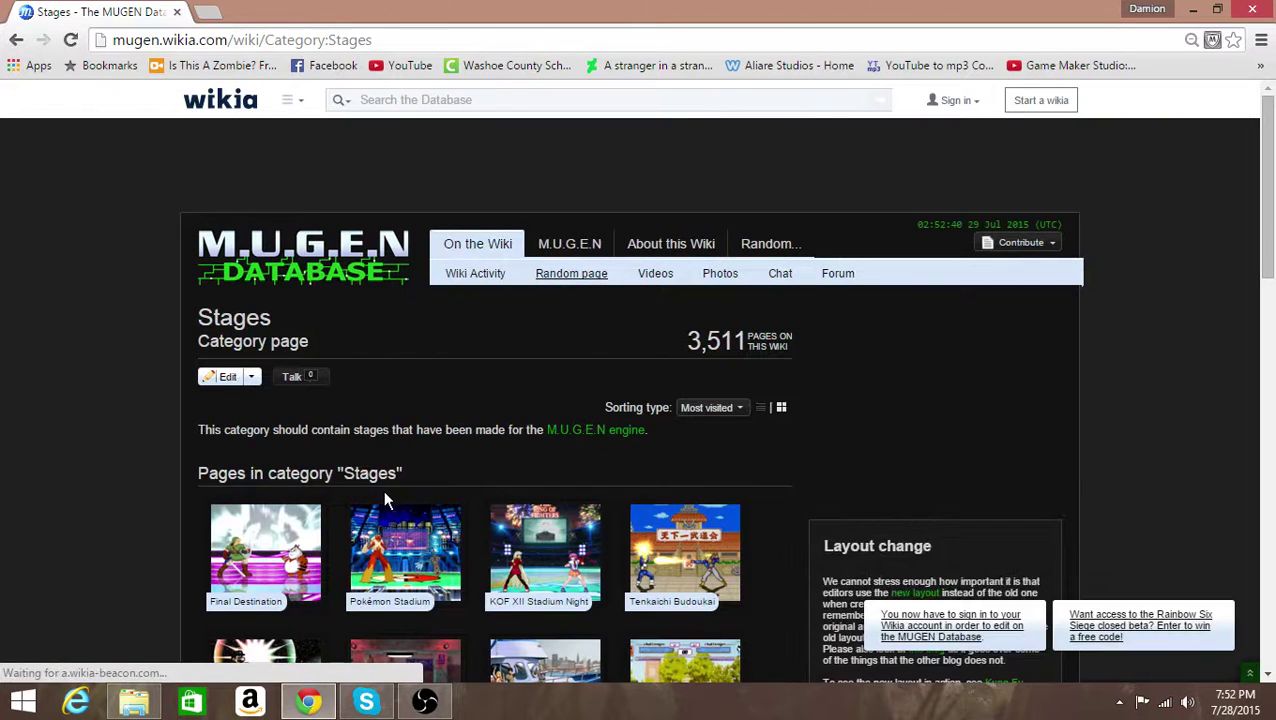
scroll(668, 495, down, 1)
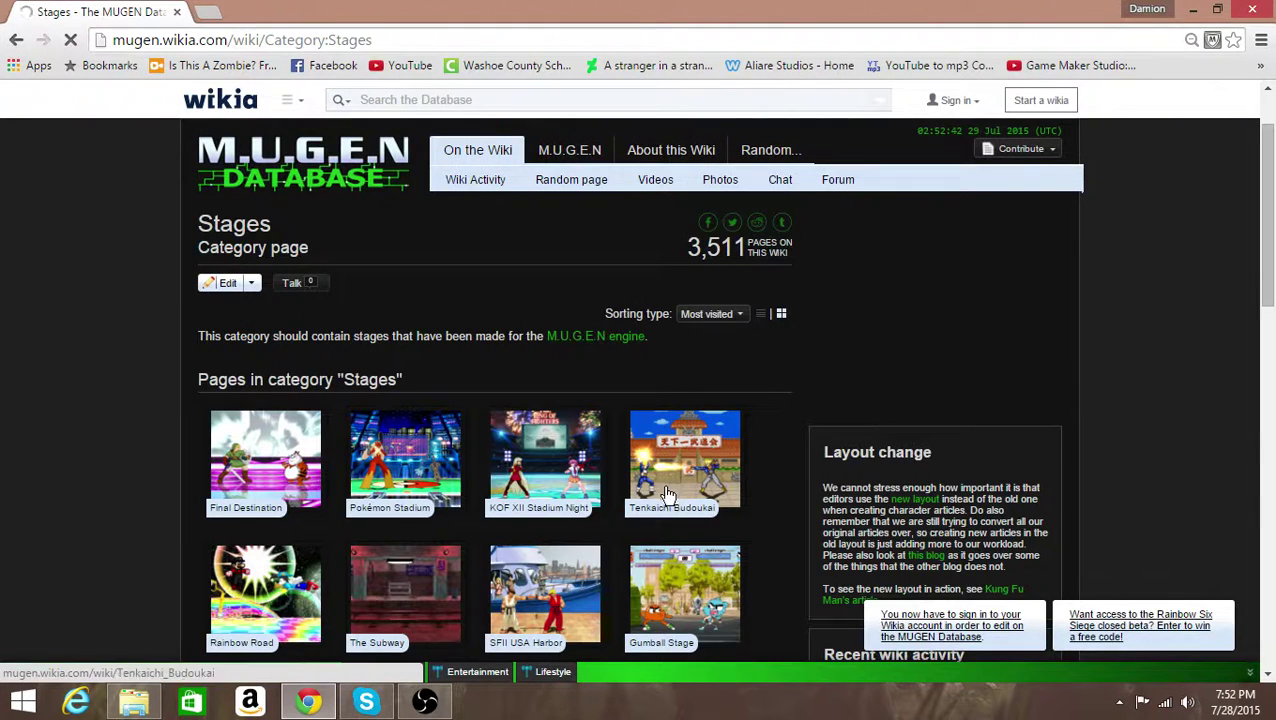
click(276, 568)
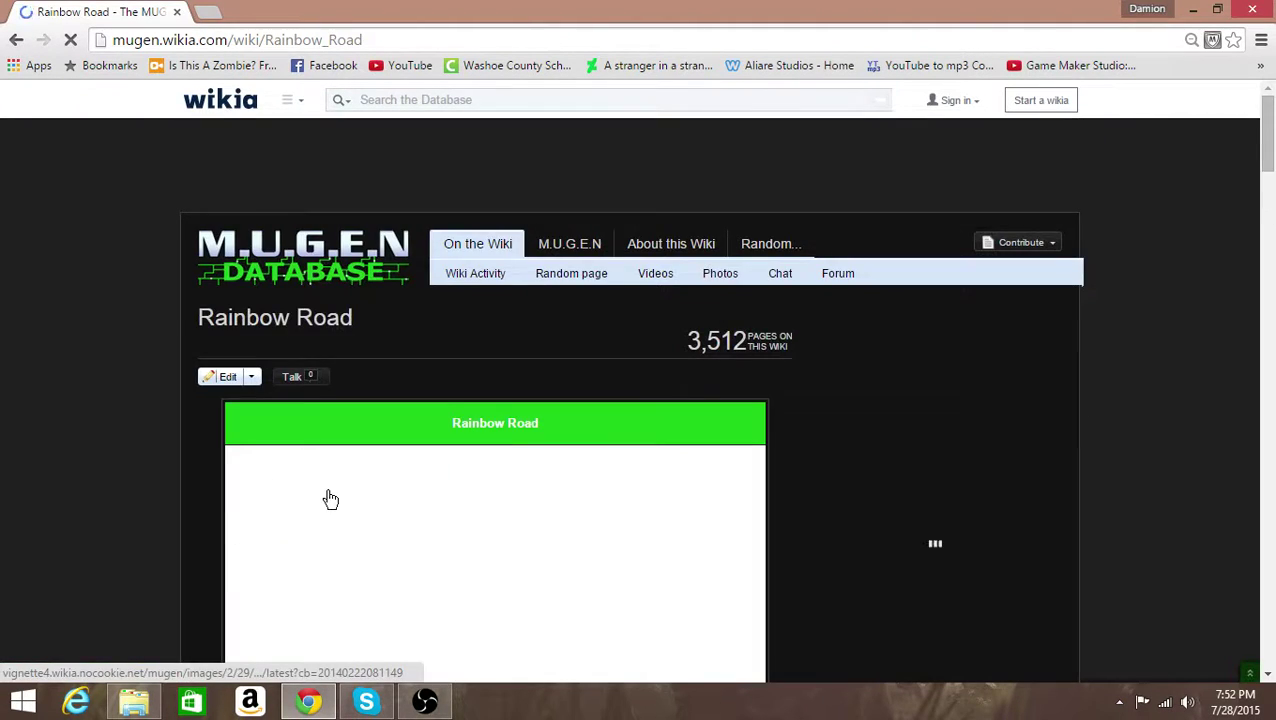
scroll(329, 500, down, 3)
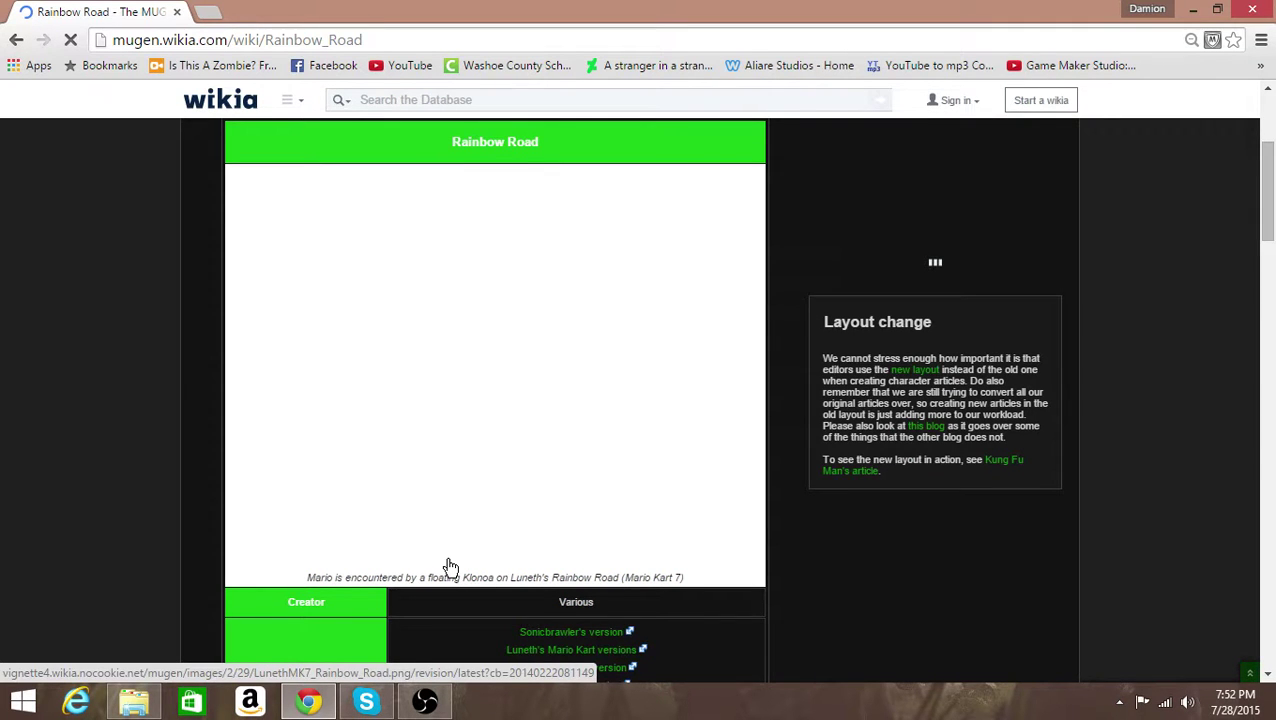
scroll(450, 567, down, 2)
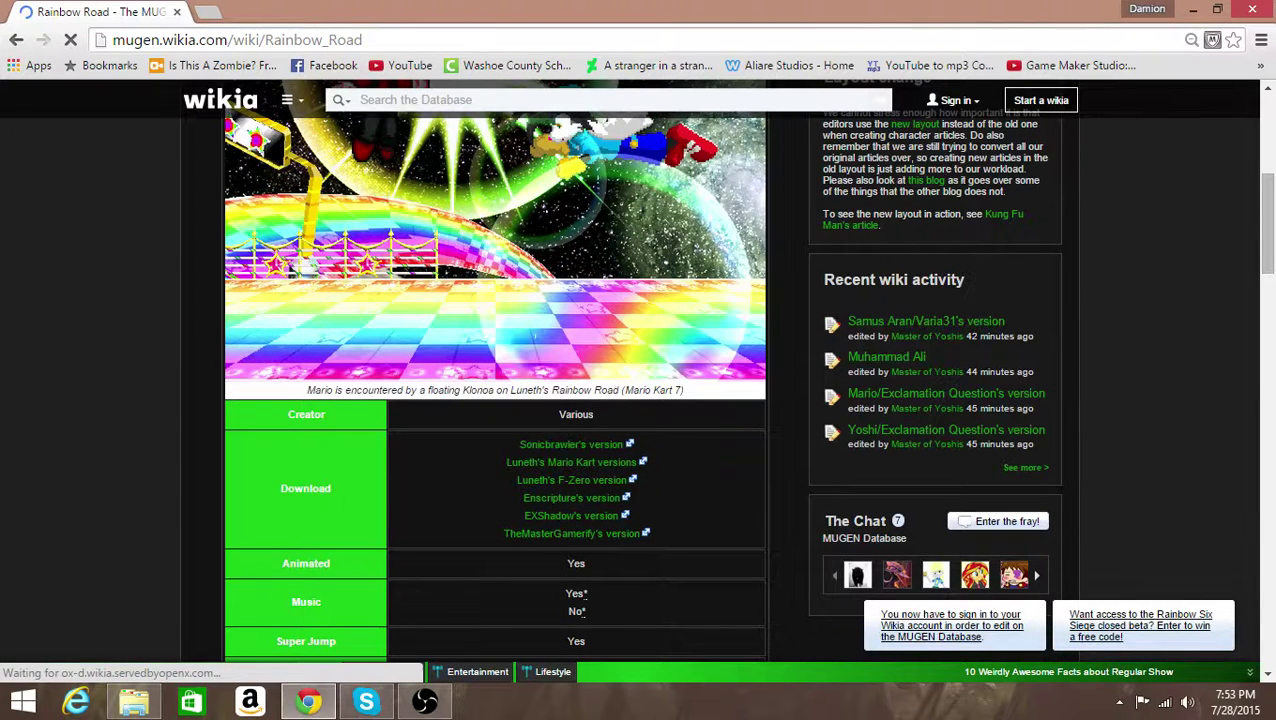
scroll(545, 572, down, 1)
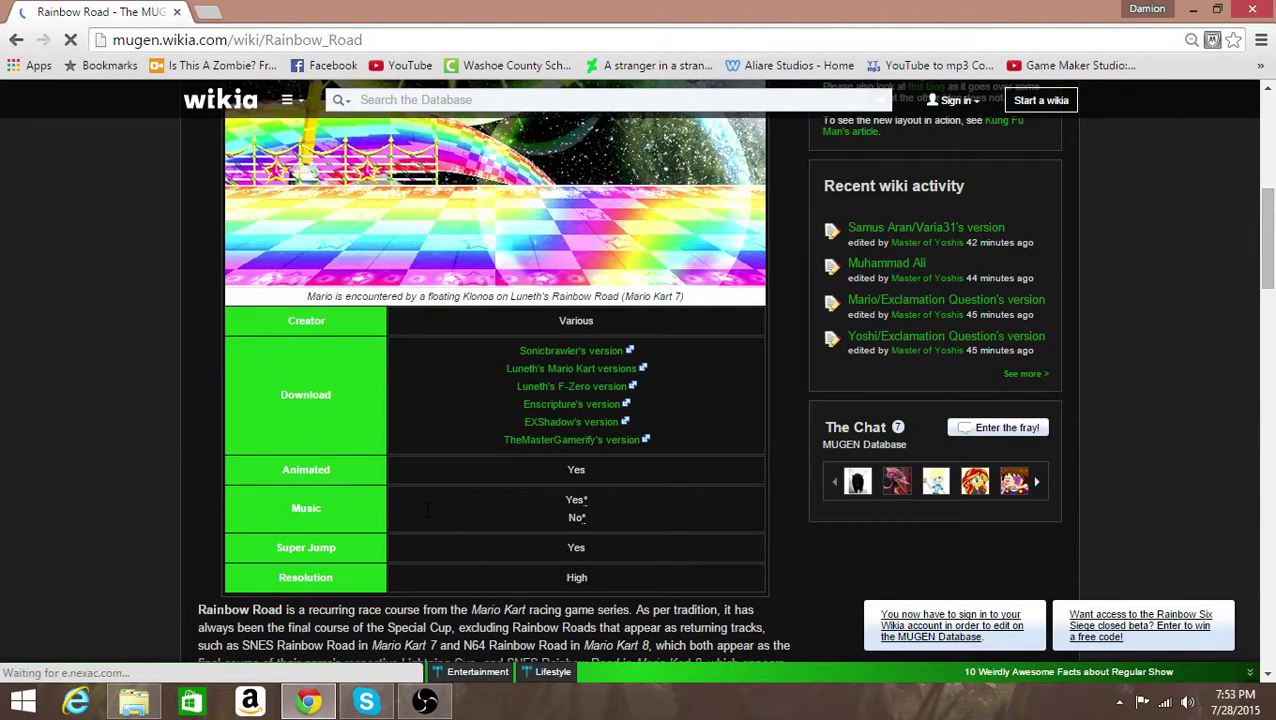
scroll(429, 508, up, 1)
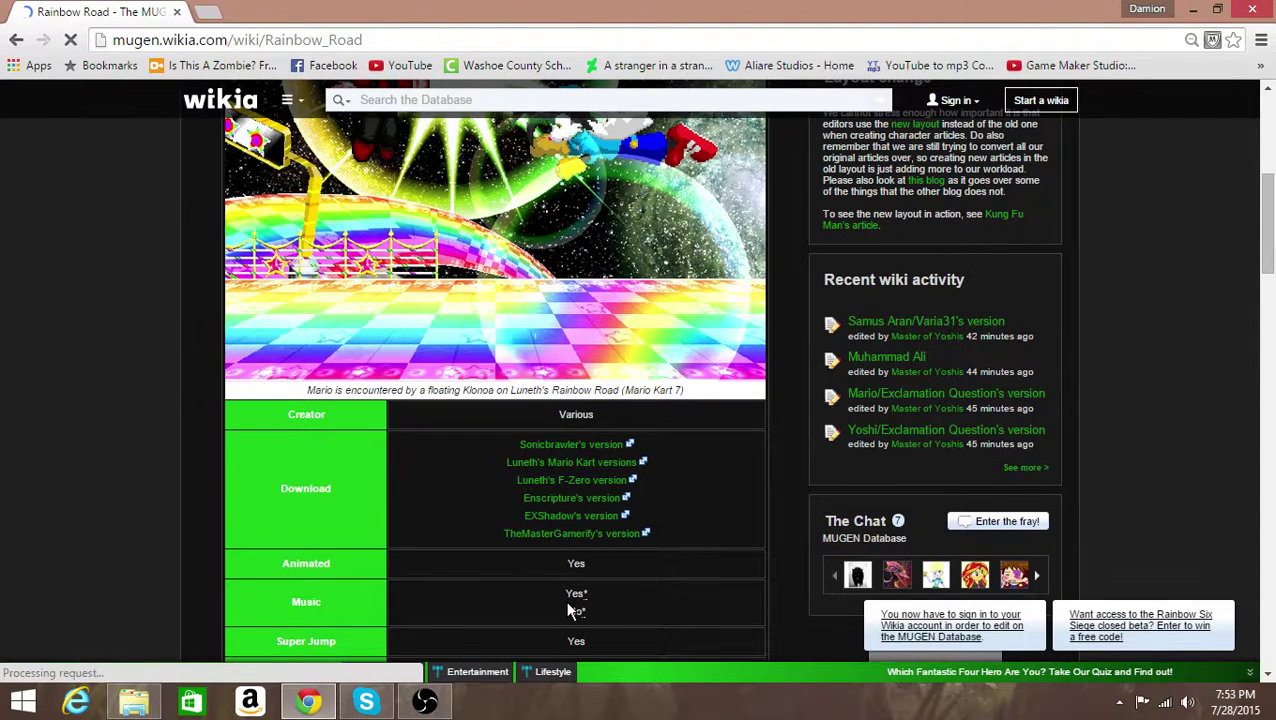
scroll(565, 607, down, 1)
scroll(559, 596, up, 1)
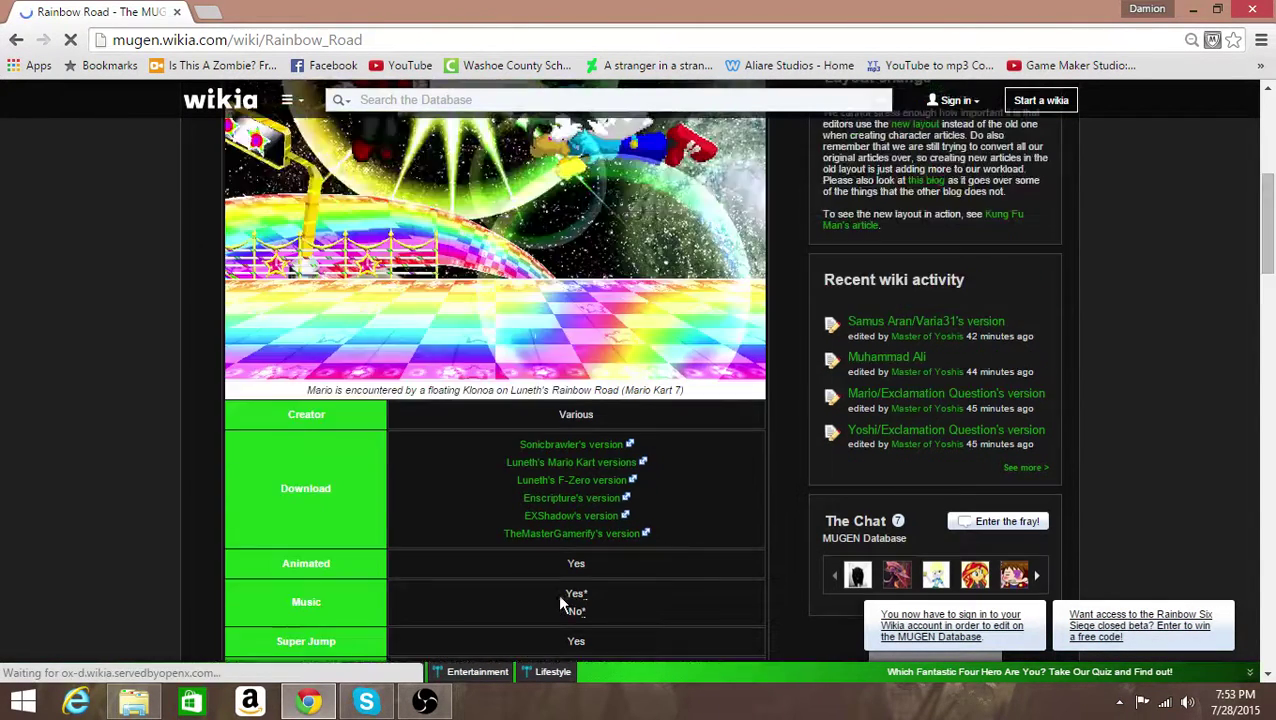
Download Rainbow_Road.rar through the Sonicbrawler's version link to the MUGEN Archive page.
click(561, 447)
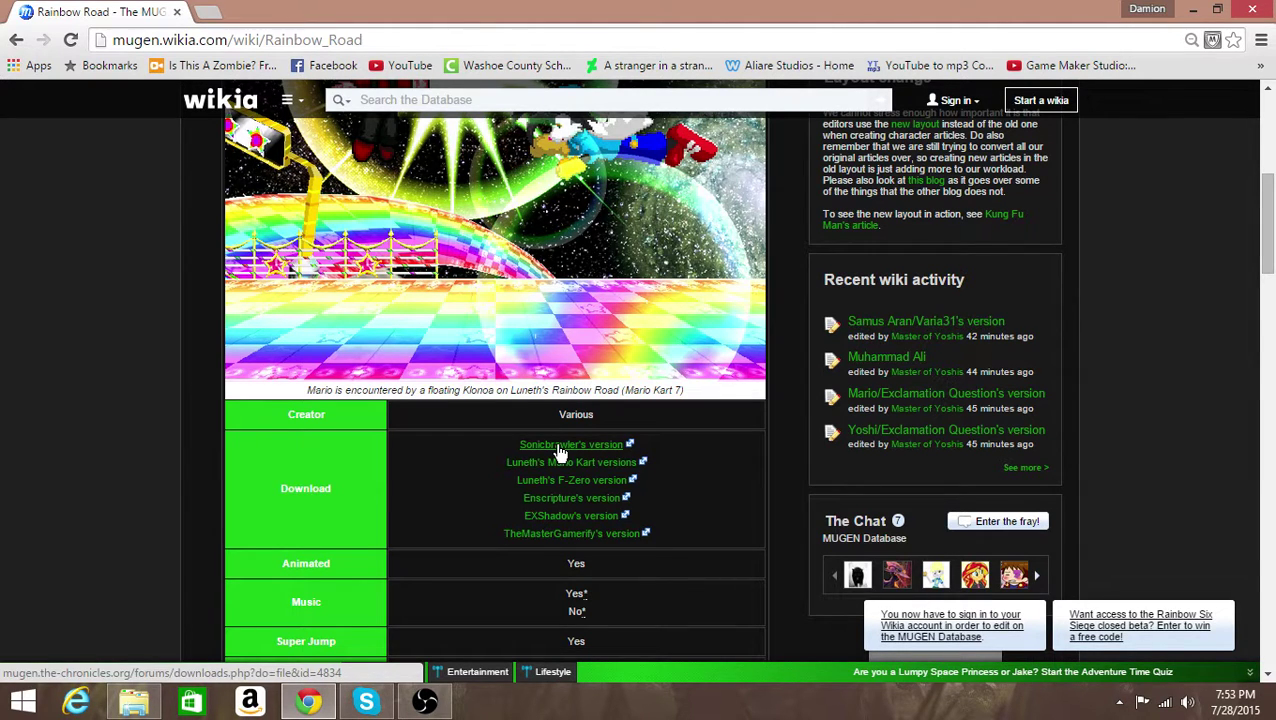
click(556, 445)
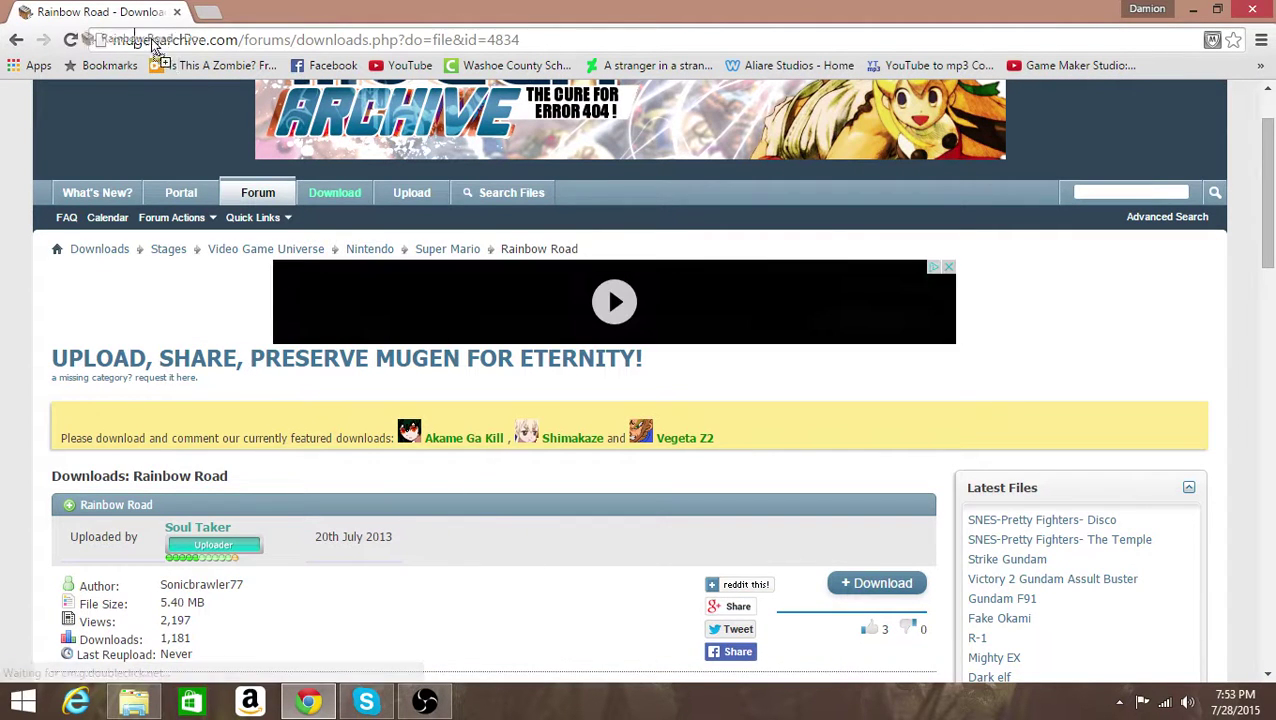
drag(137, 47, 140, 100)
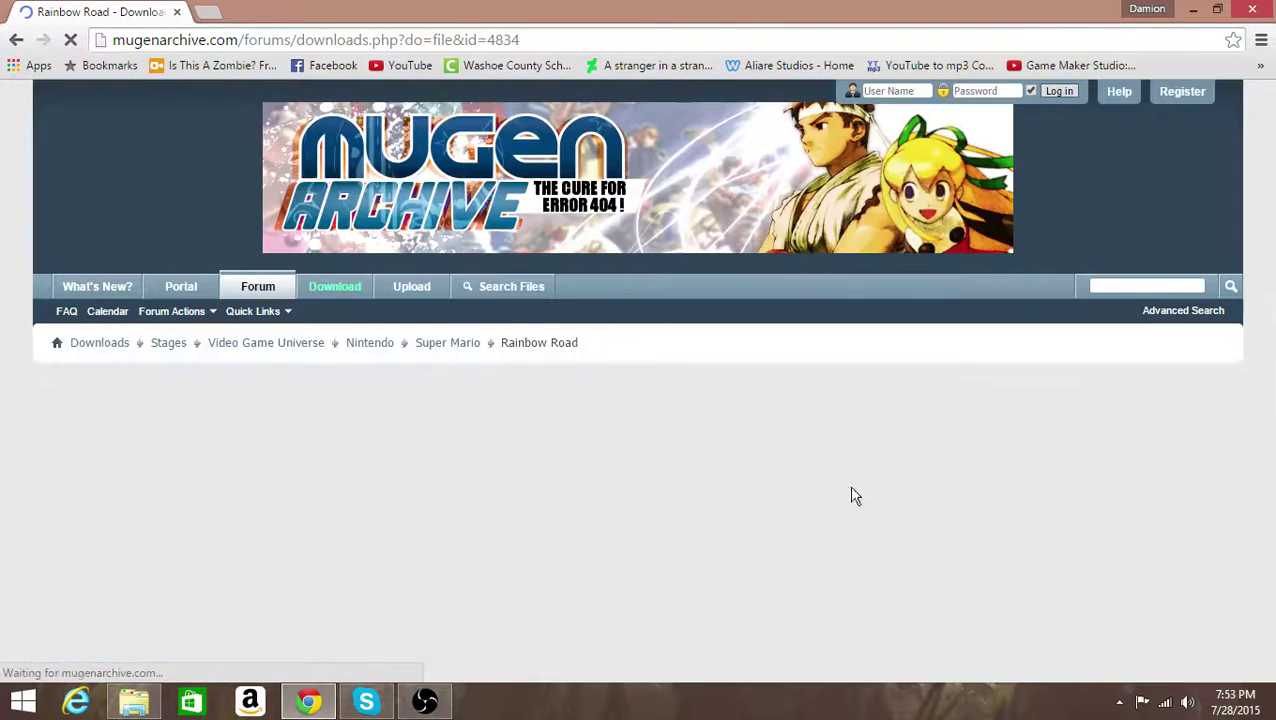
scroll(540, 370, down, 1)
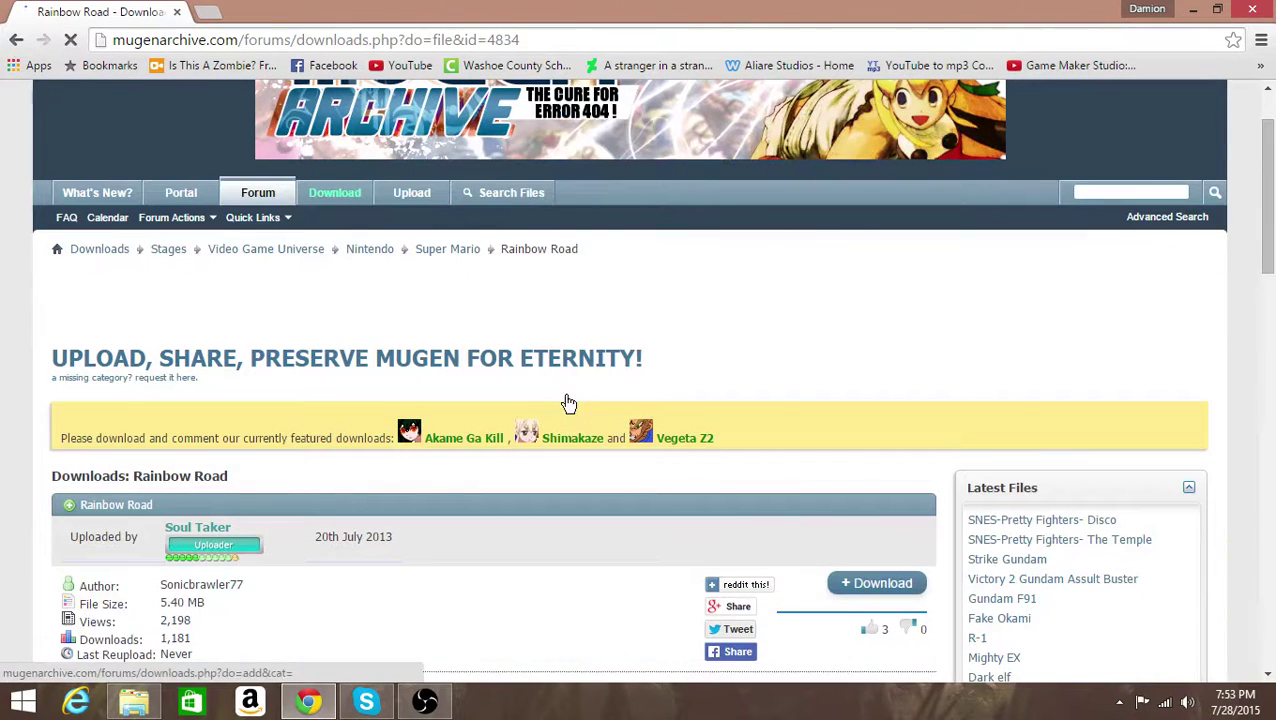
click(836, 584)
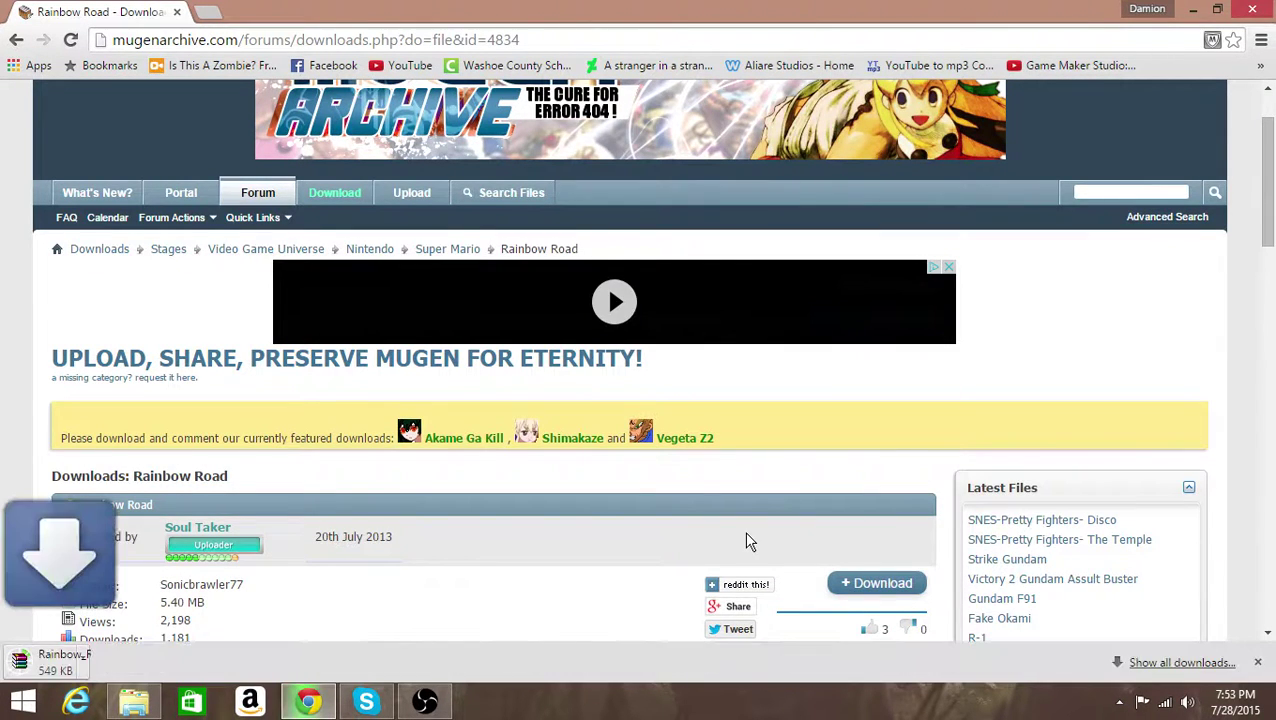
scroll(745, 541, down, 1)
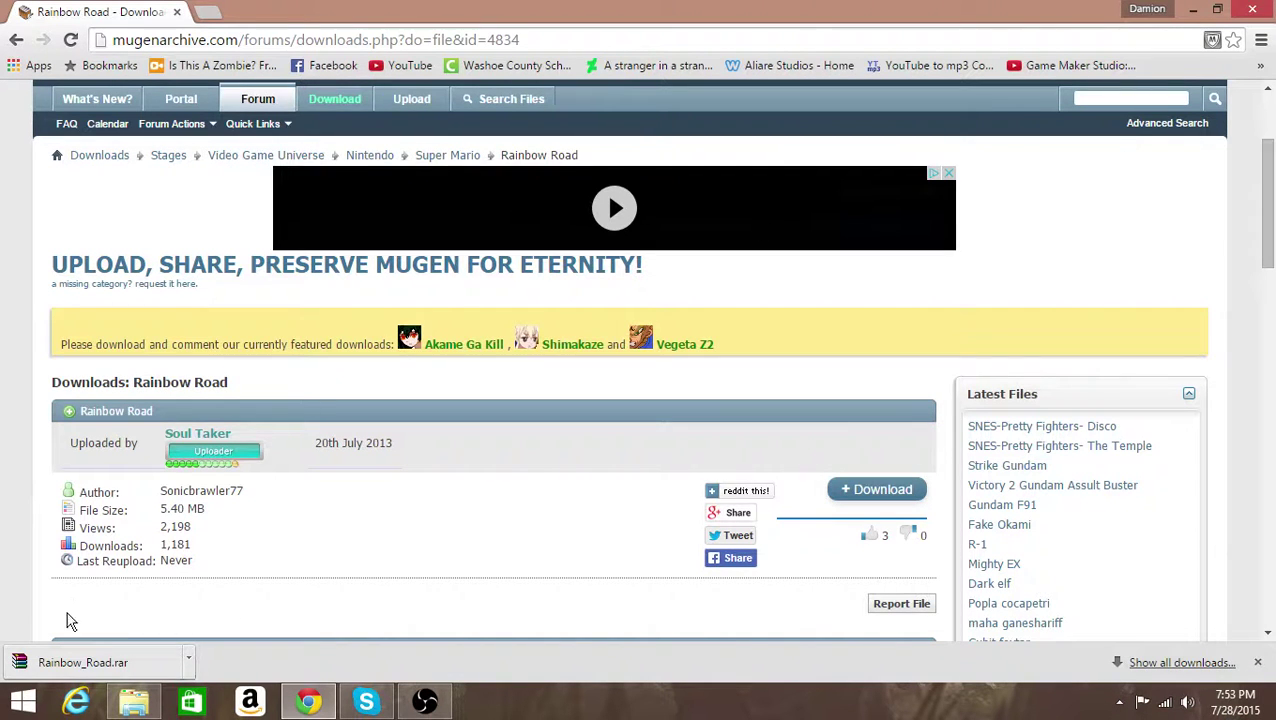
Open Rainbow_Road.rar in WinRAR, minimize Chrome, and open the mugen\mugen\stages folder alongside the archive.
click(30, 662)
click(1193, 12)
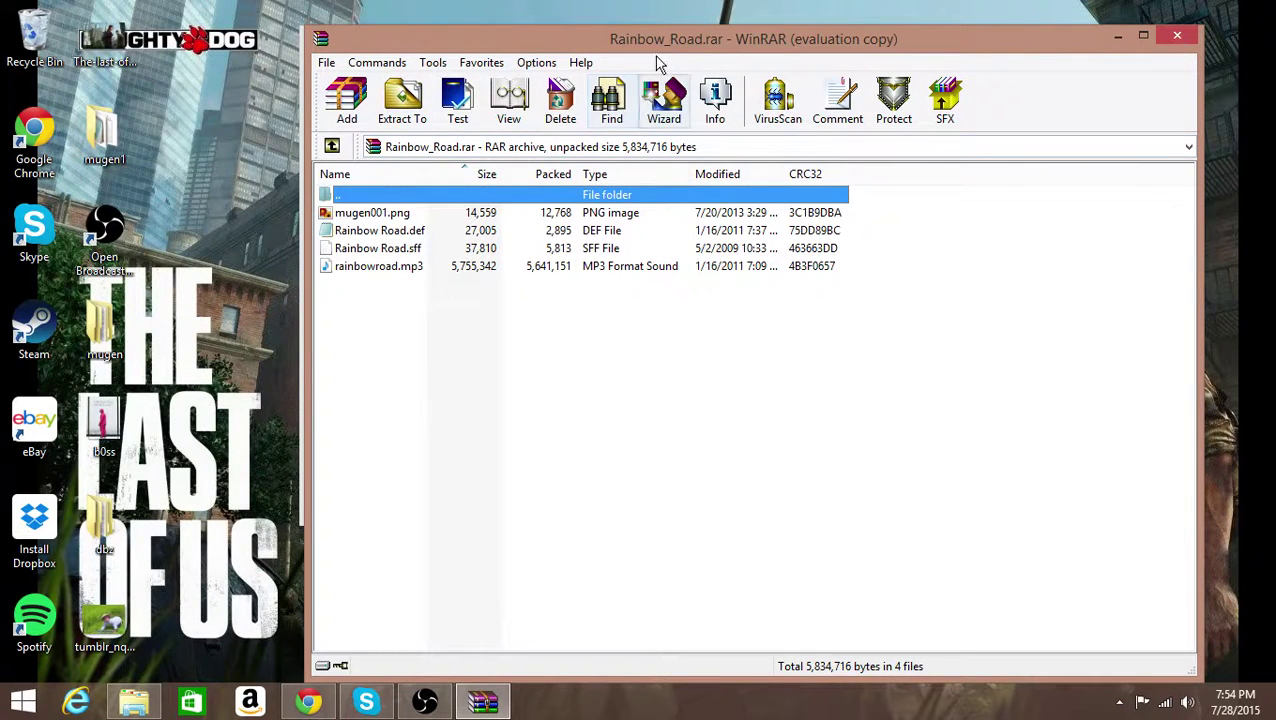
drag(675, 40, 515, 396)
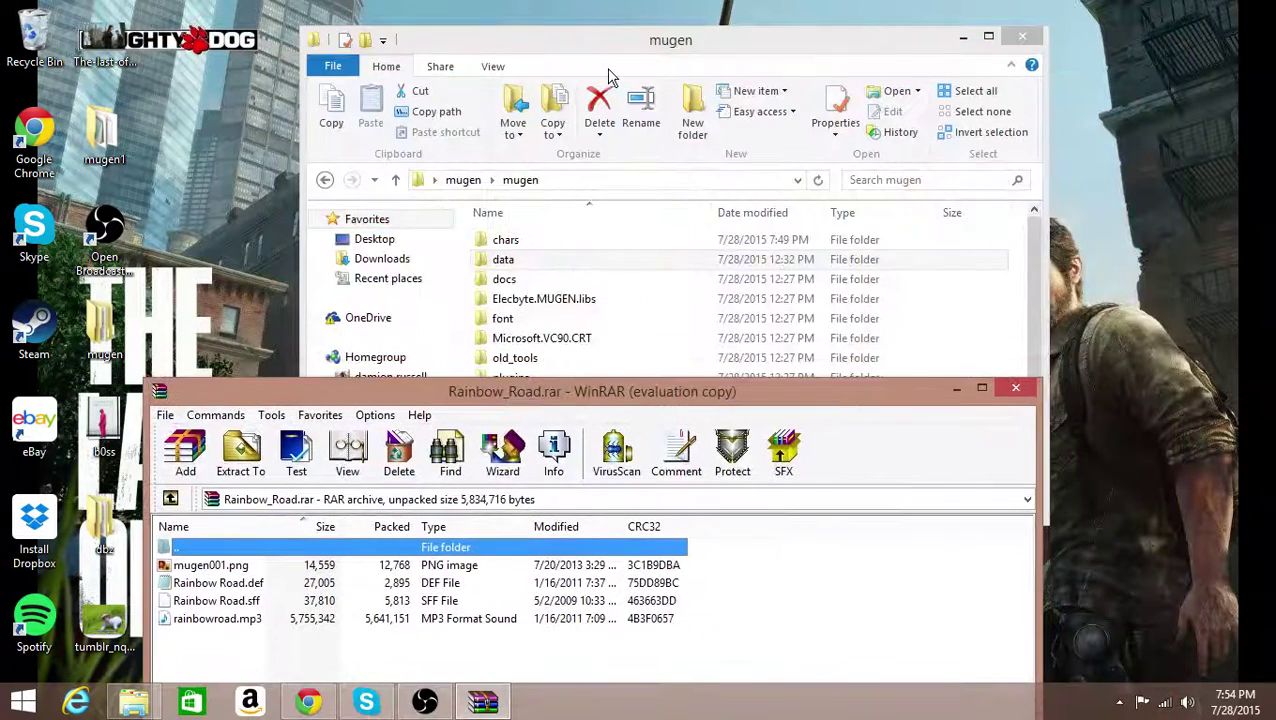
click(614, 40)
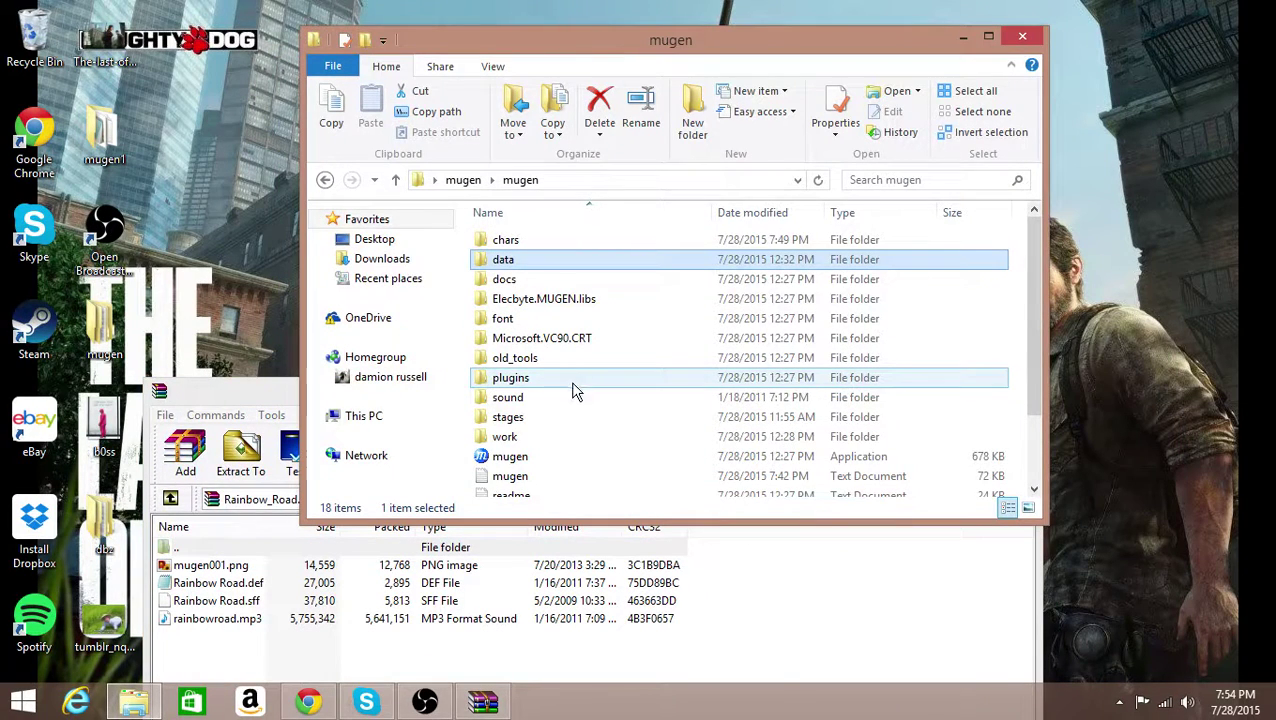
double_click(557, 420)
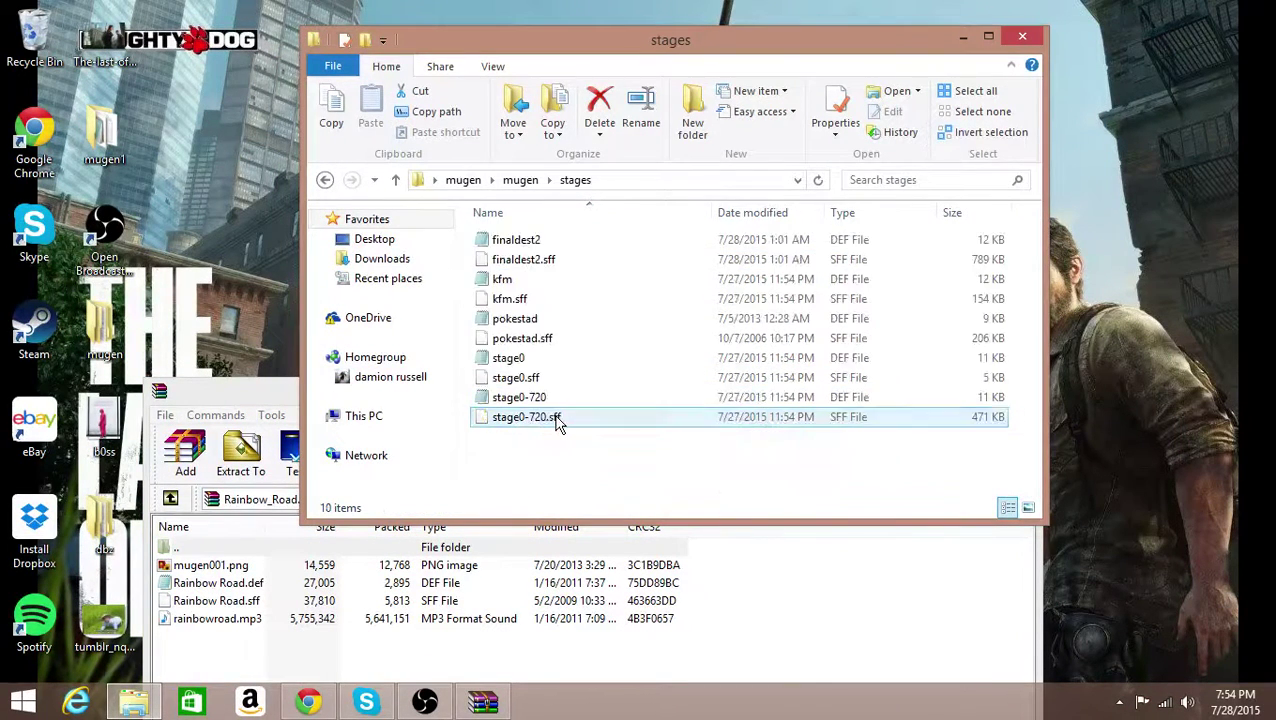
Extract Rainbow Road.def and Rainbow Road.sff from the archive into the stages folder.
click(259, 661)
click(165, 584)
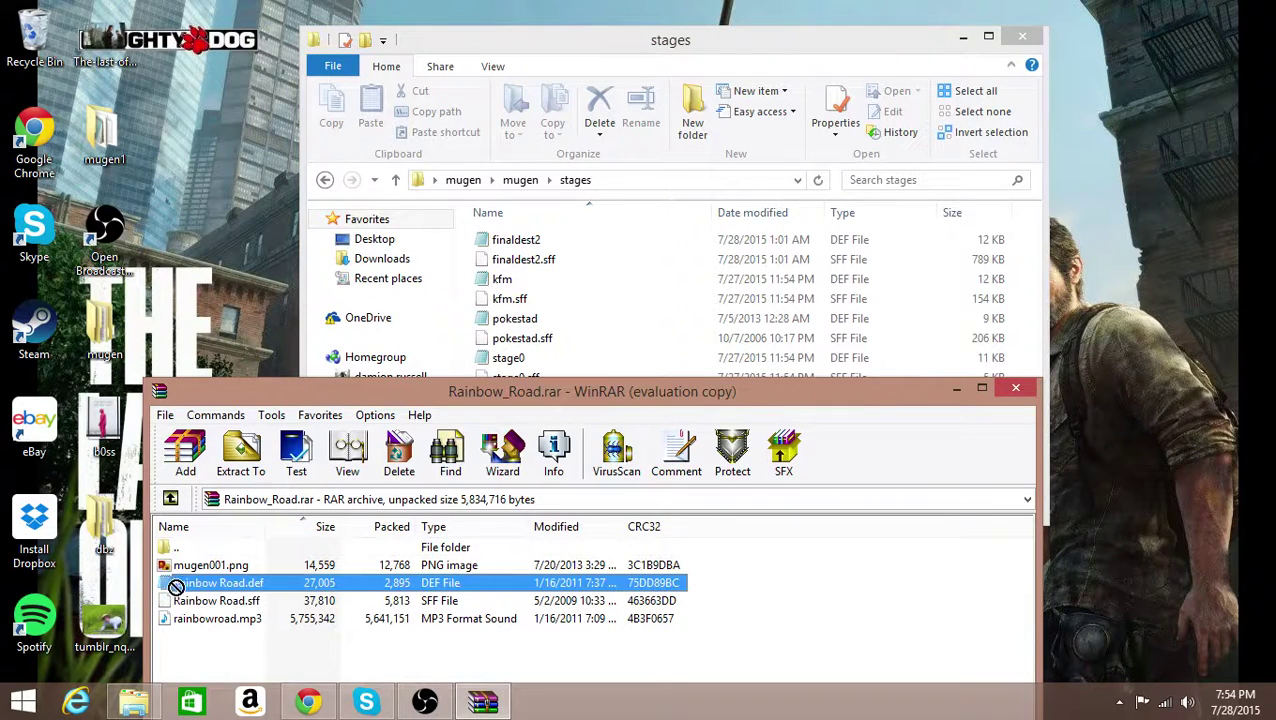
shift+click(690, 600)
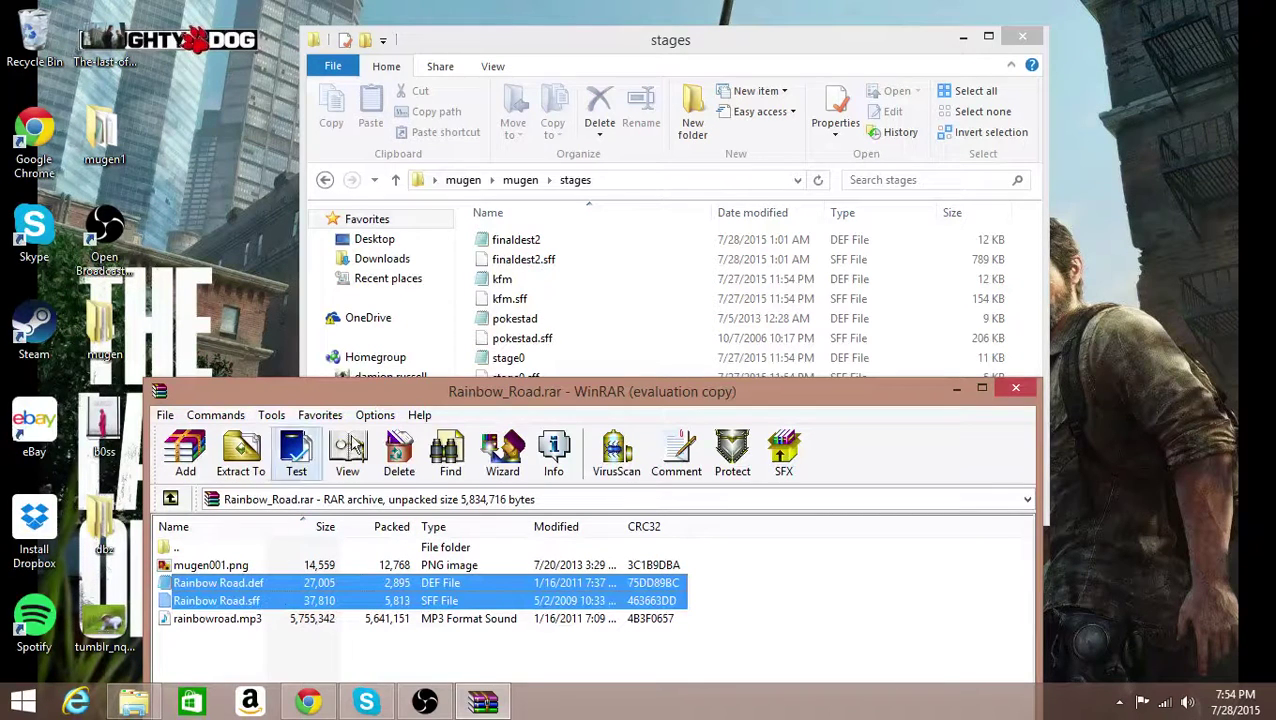
drag(333, 590, 933, 306)
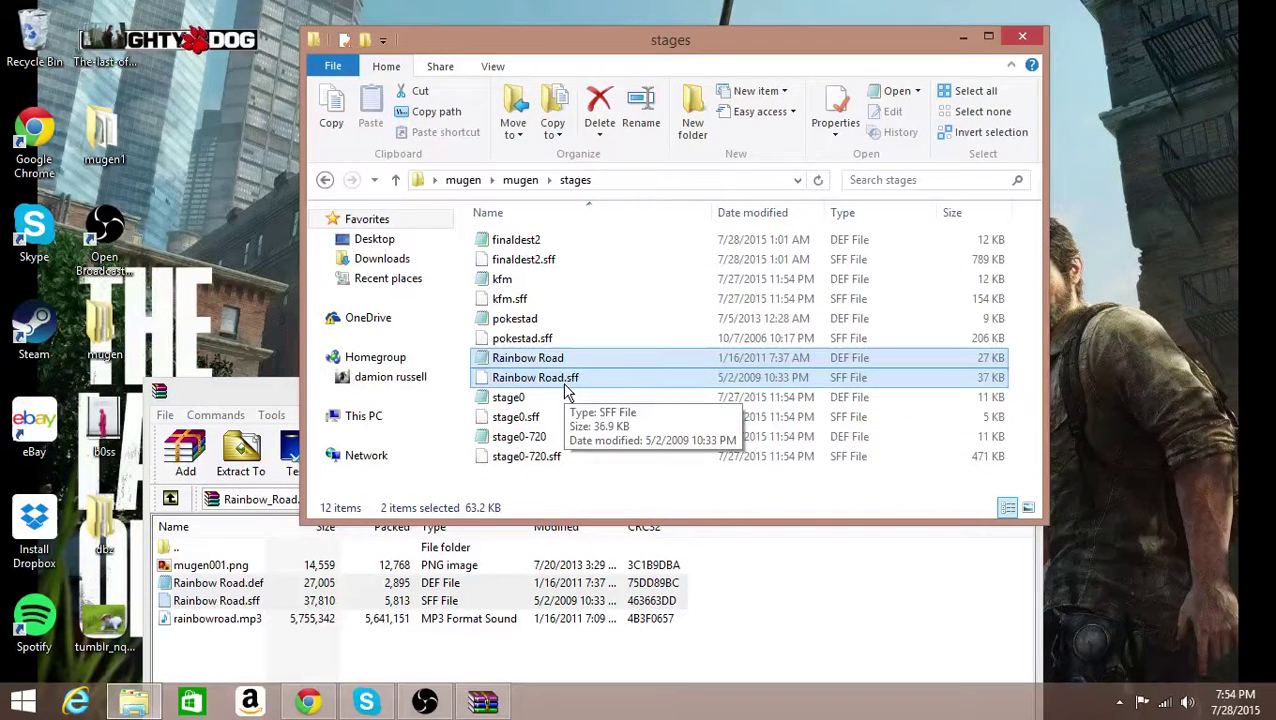
click(893, 620)
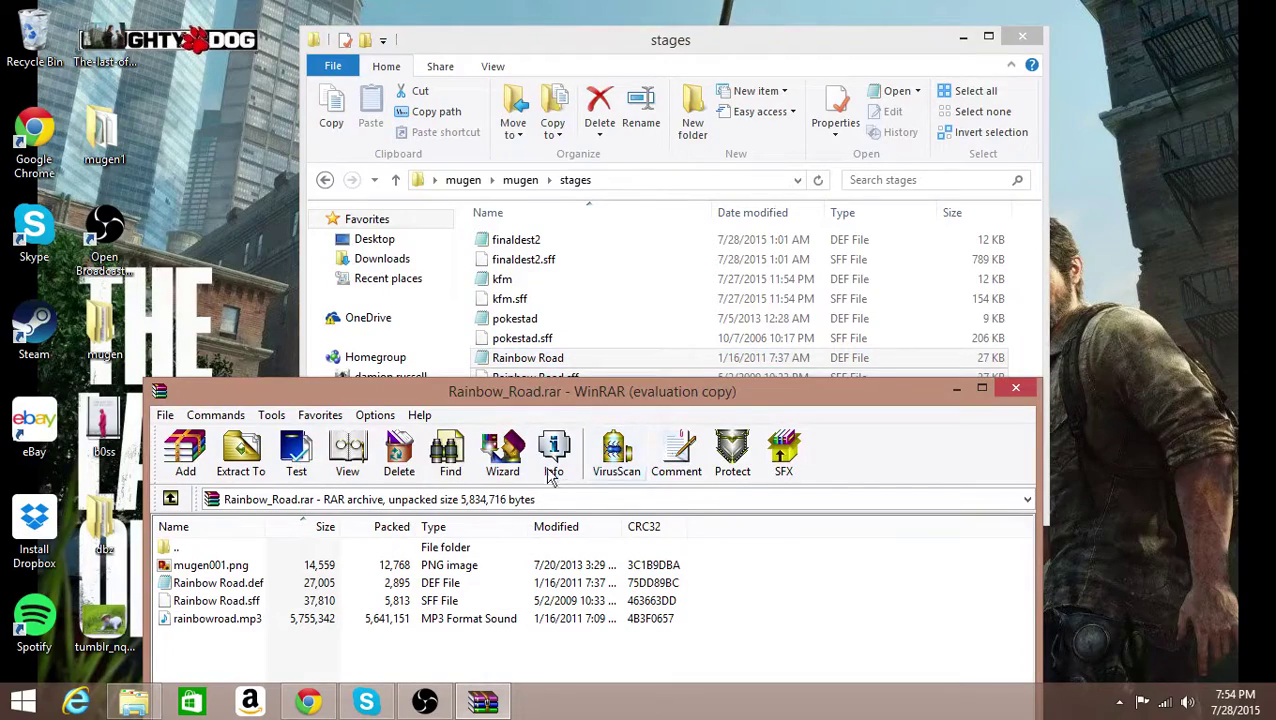
drag(752, 392, 935, 325)
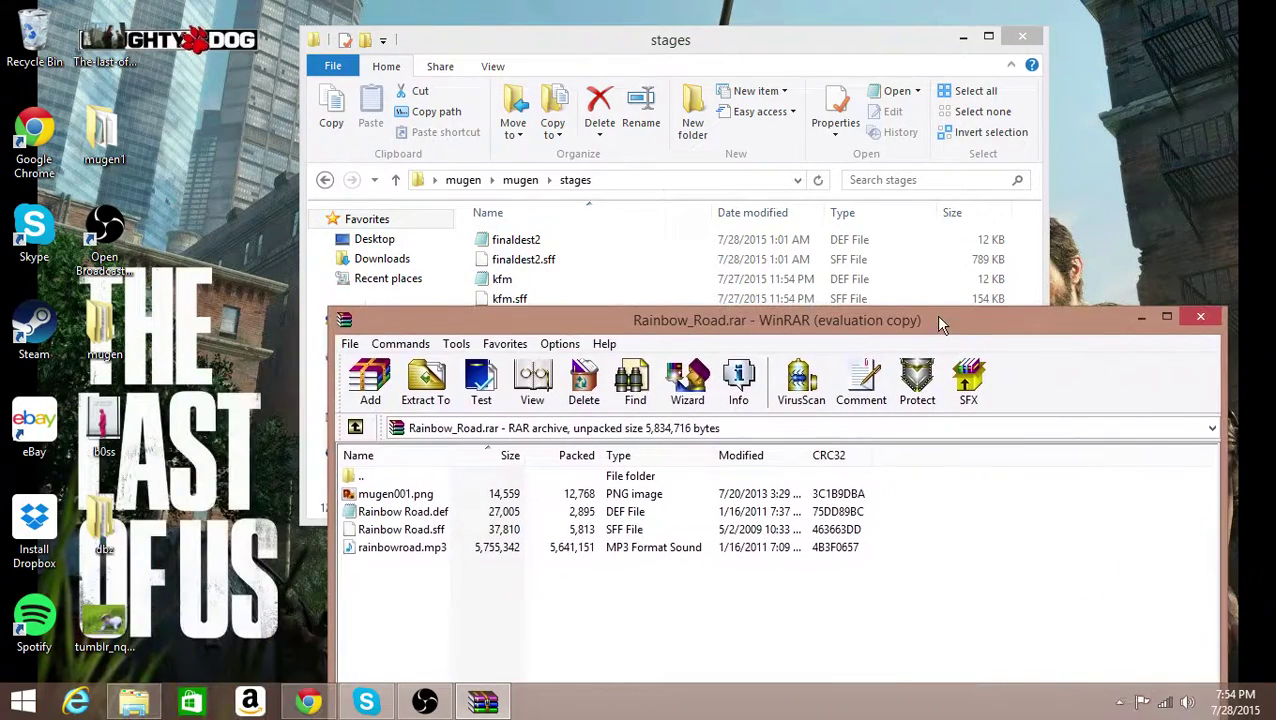
Go back to mugen\mugen and browse to the data\EVE Battle\data\EVEvolve folder that holds the select file.
click(519, 182)
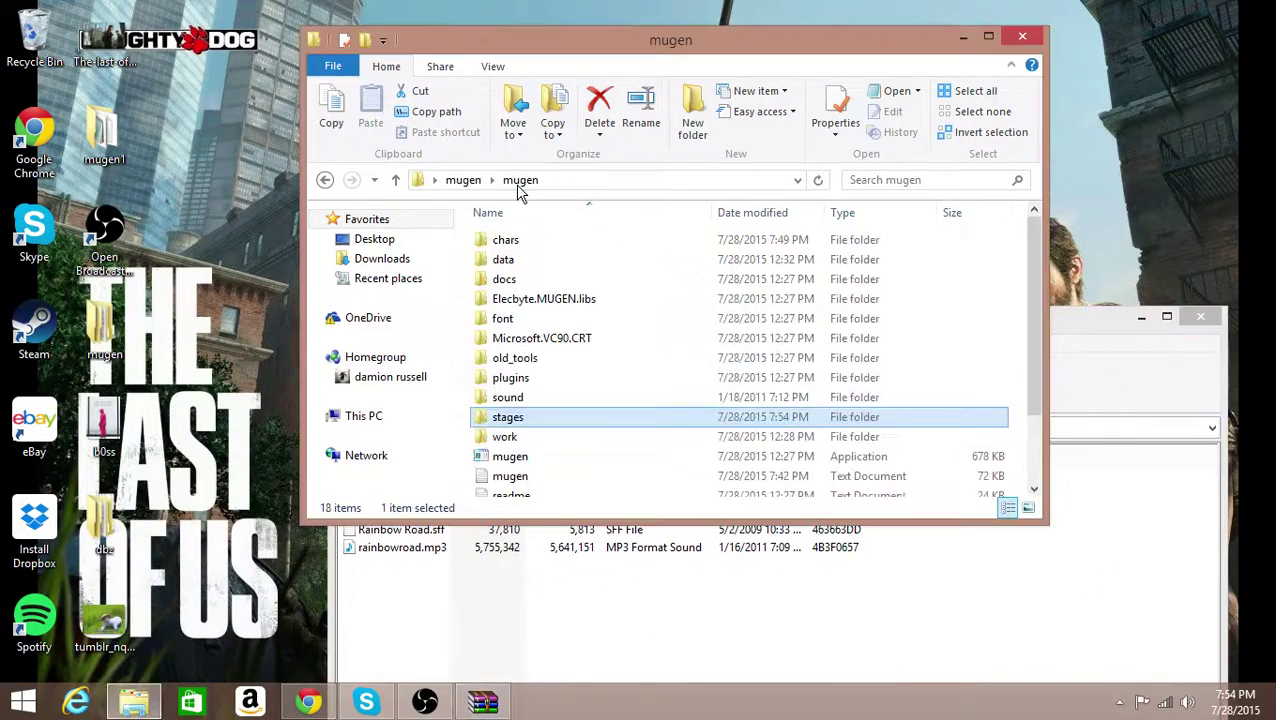
click(517, 266)
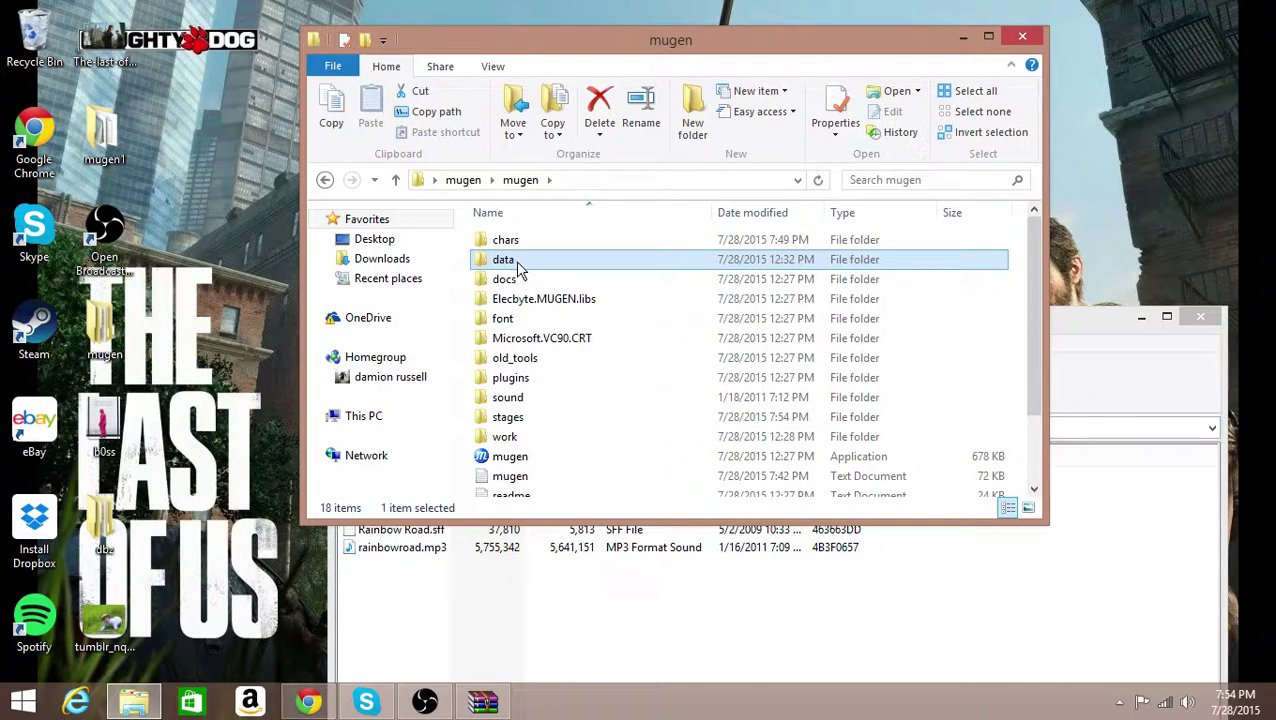
double_click(519, 268)
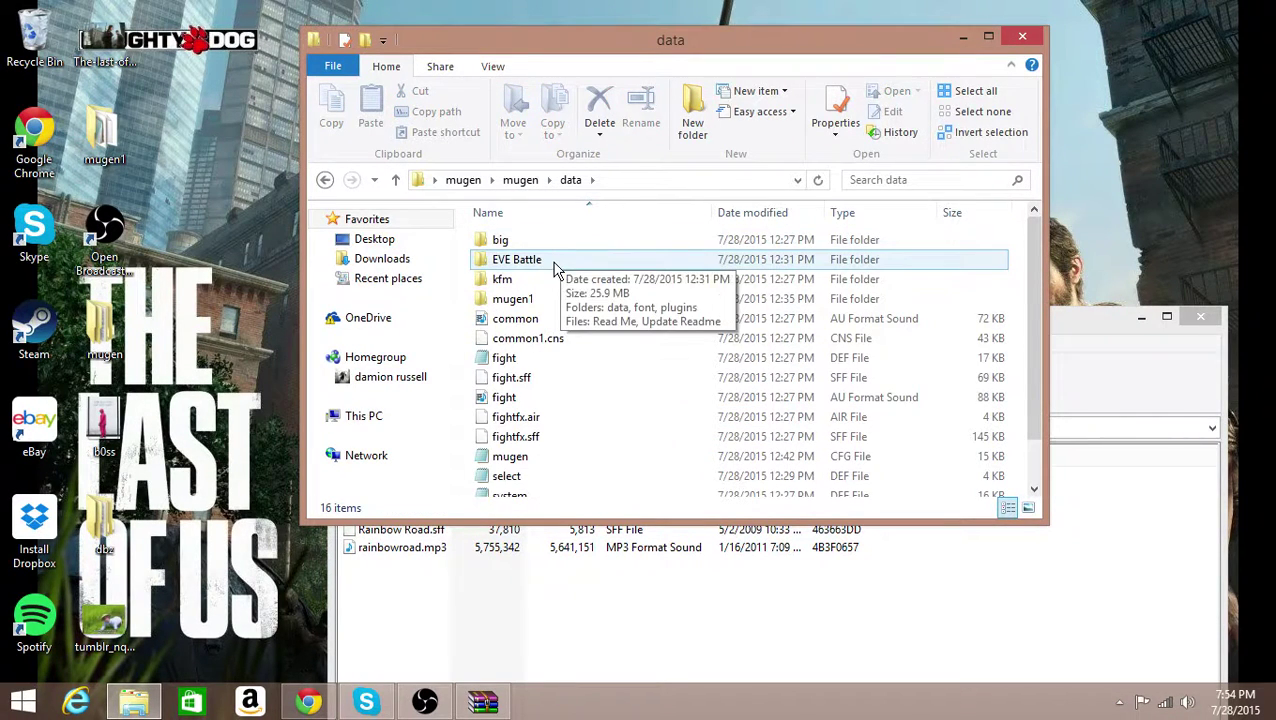
double_click(556, 268)
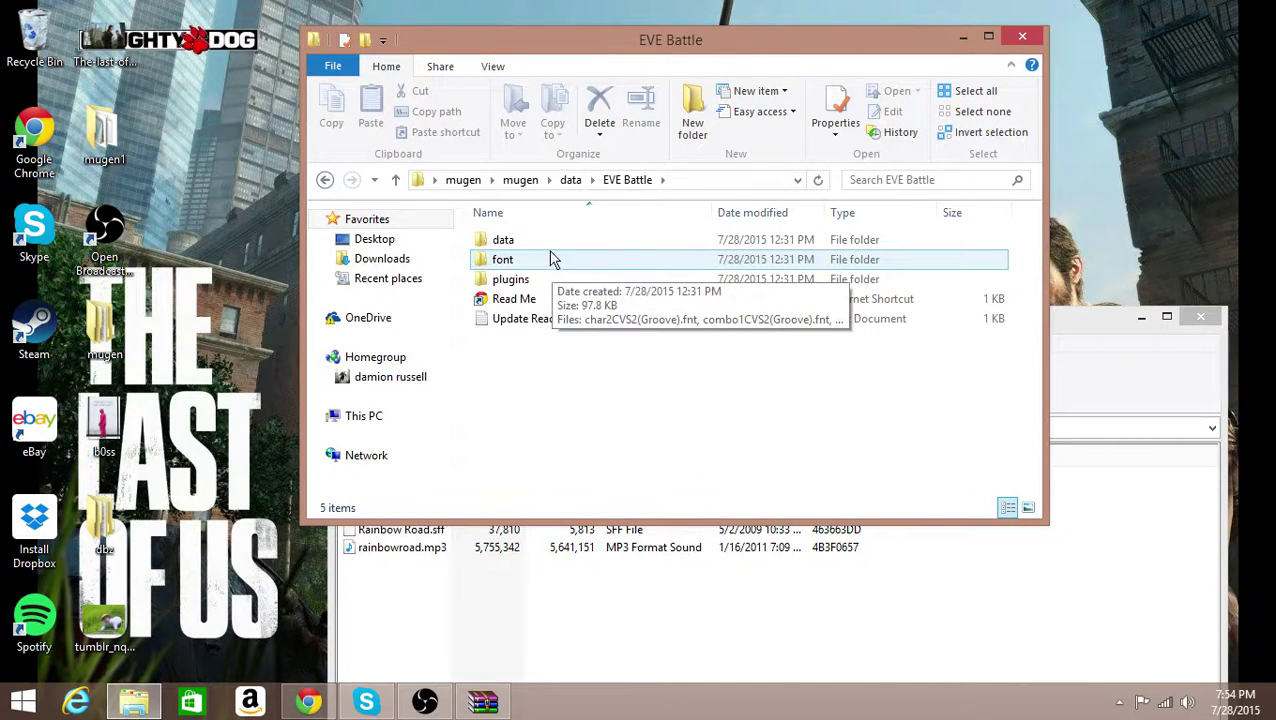
double_click(550, 242)
scroll(578, 290, down, 2)
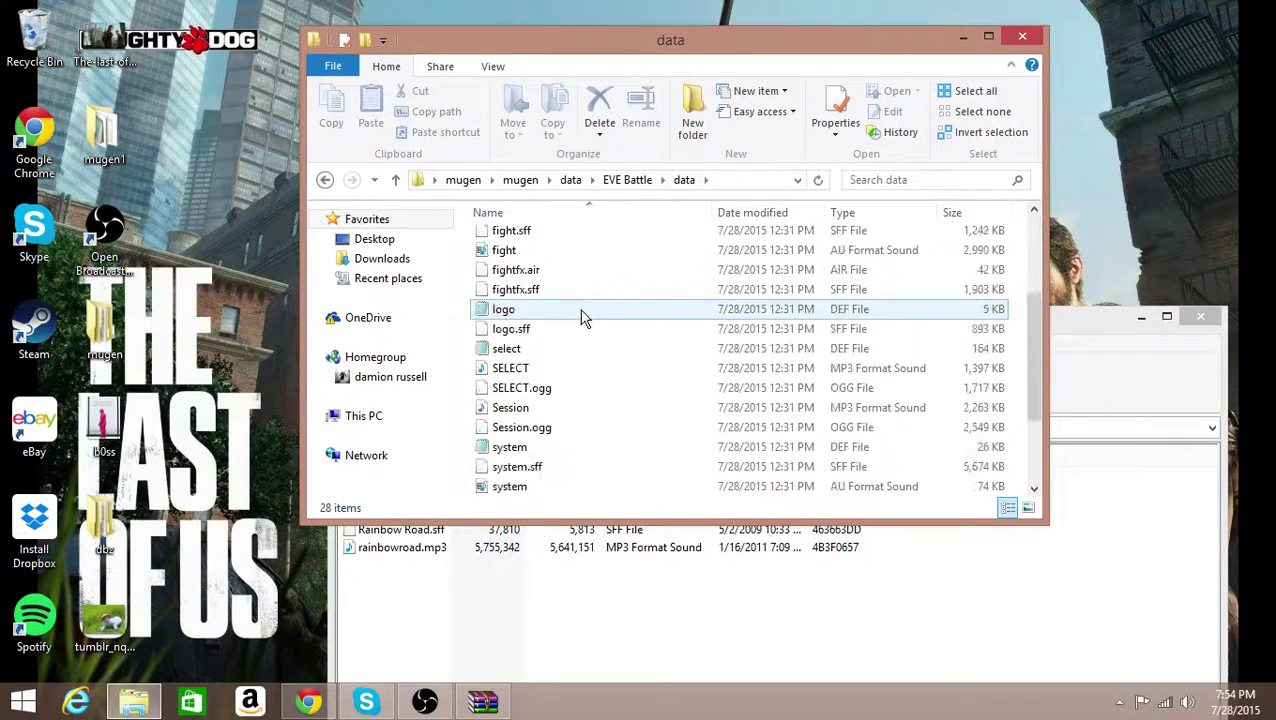
scroll(585, 318, down, 2)
scroll(585, 325, up, 5)
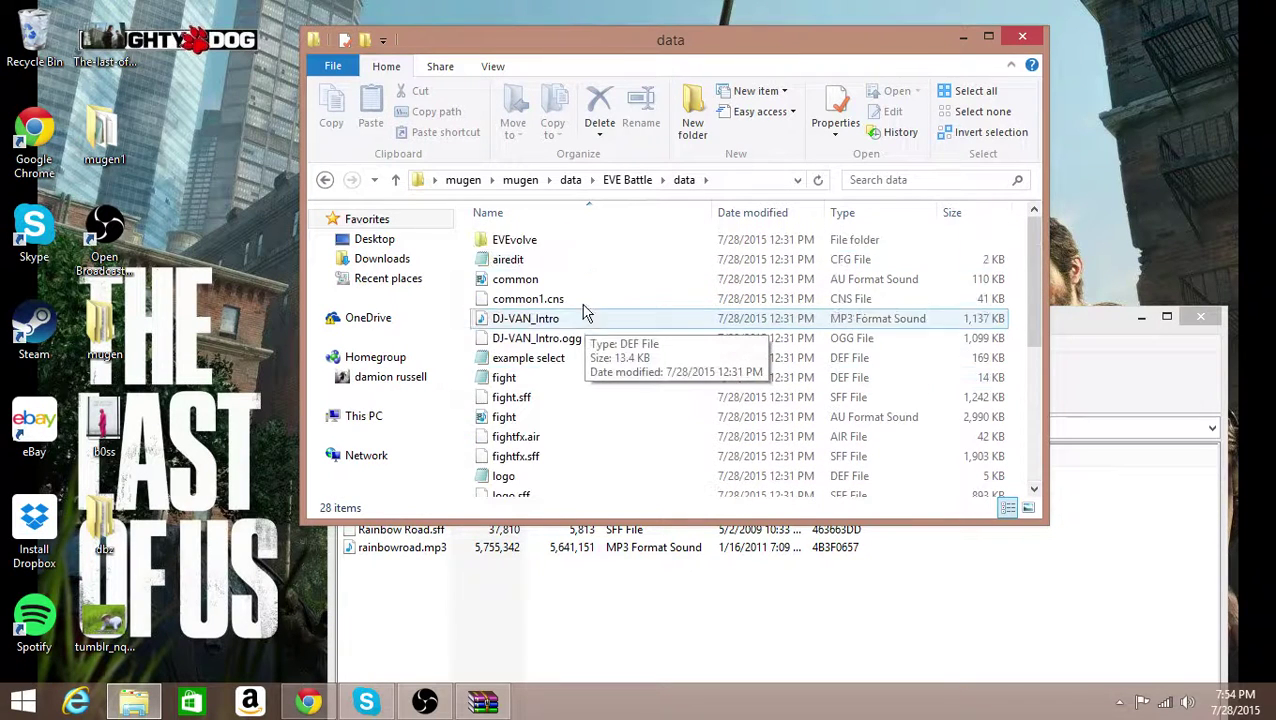
double_click(550, 243)
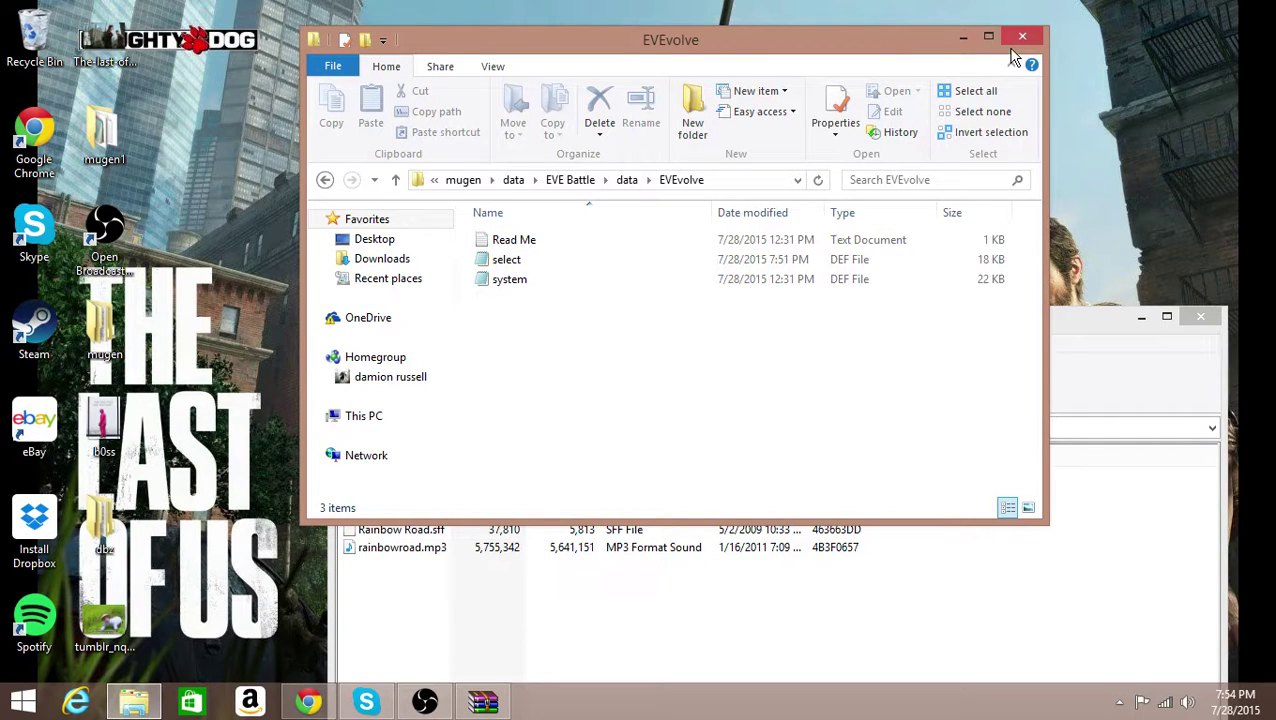
Return to the mugen\mugen folder and close the Rainbow_Road.rar archive.
click(514, 182)
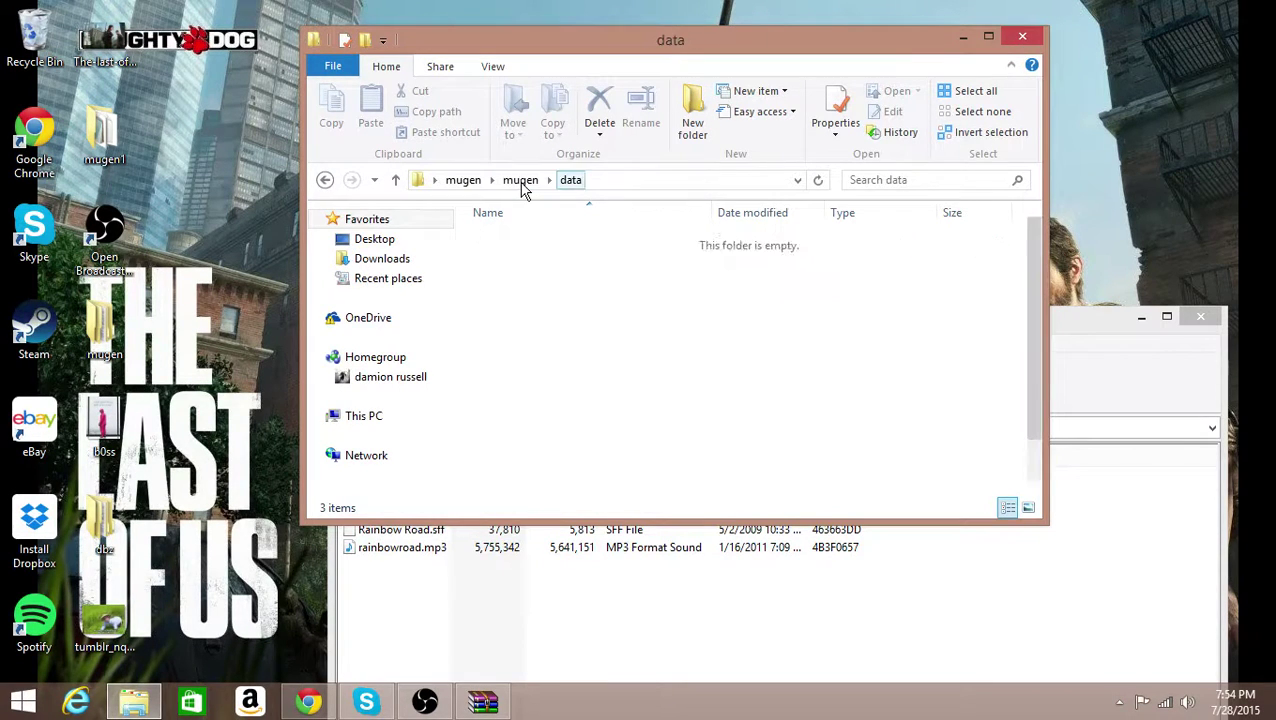
click(520, 182)
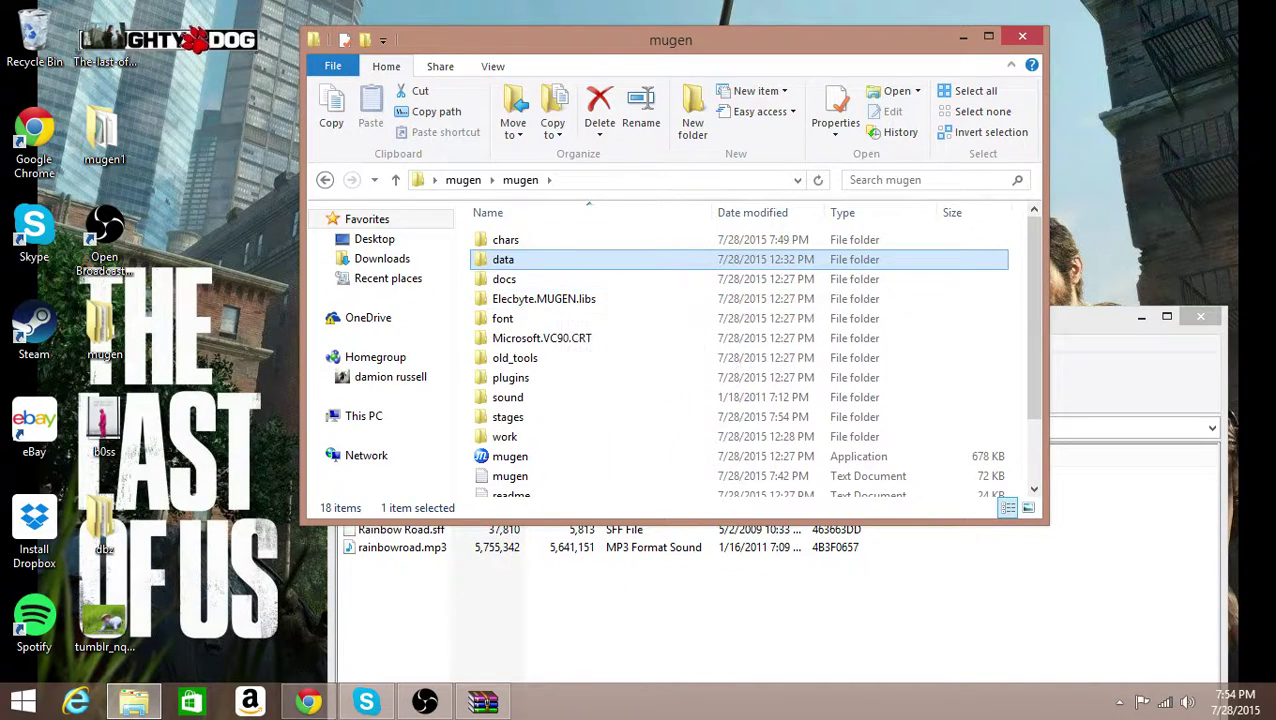
click(1200, 316)
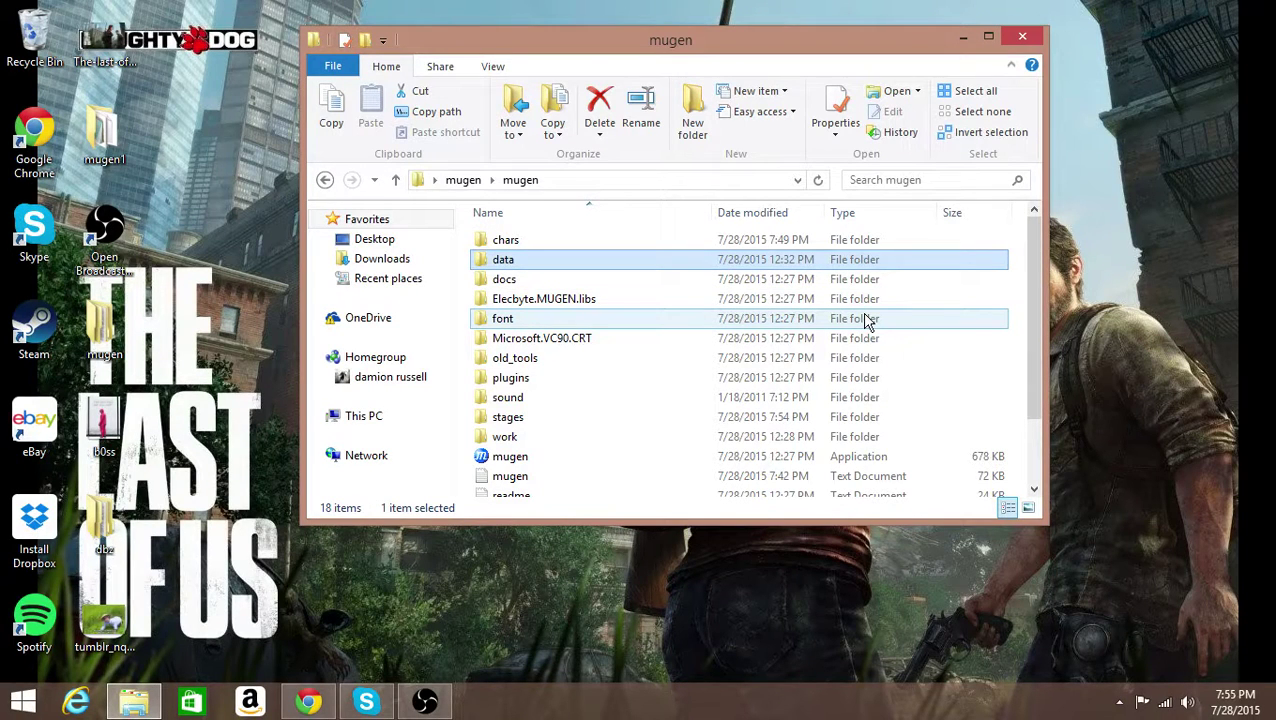
Read the readme in the data\big folder, highlighting its default motif line, close it, and return to the data folder.
double_click(666, 264)
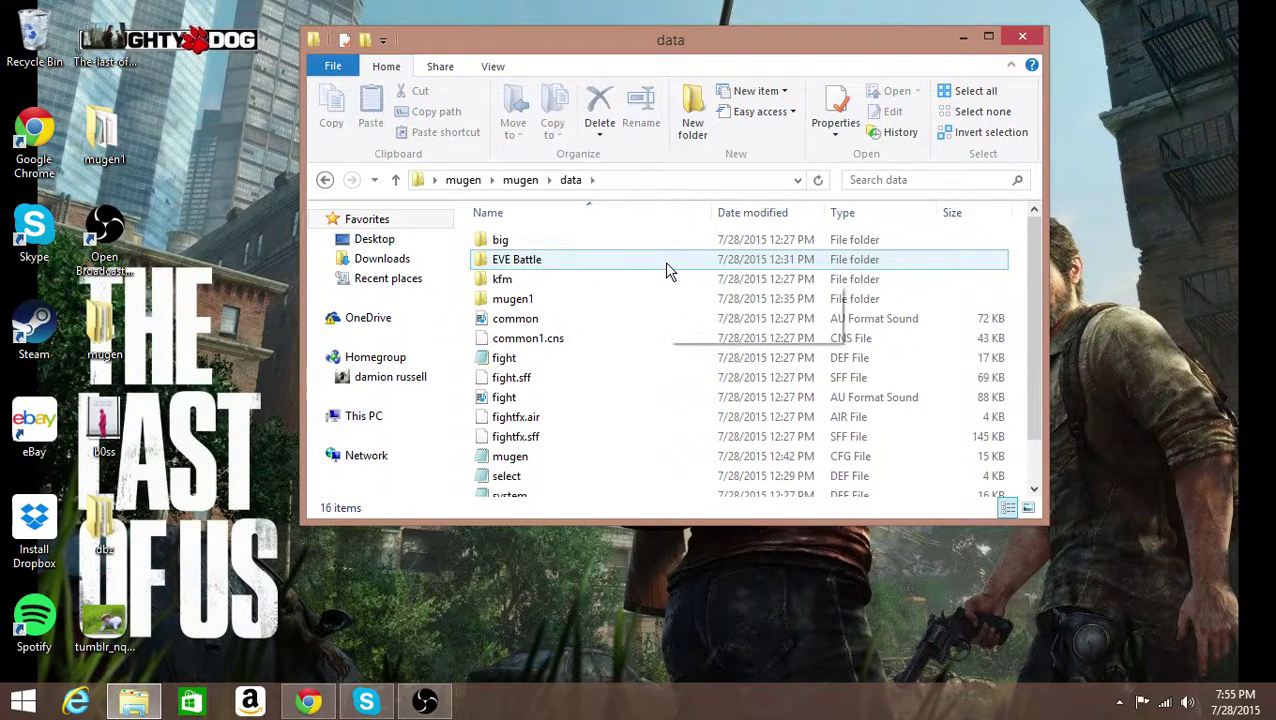
double_click(576, 249)
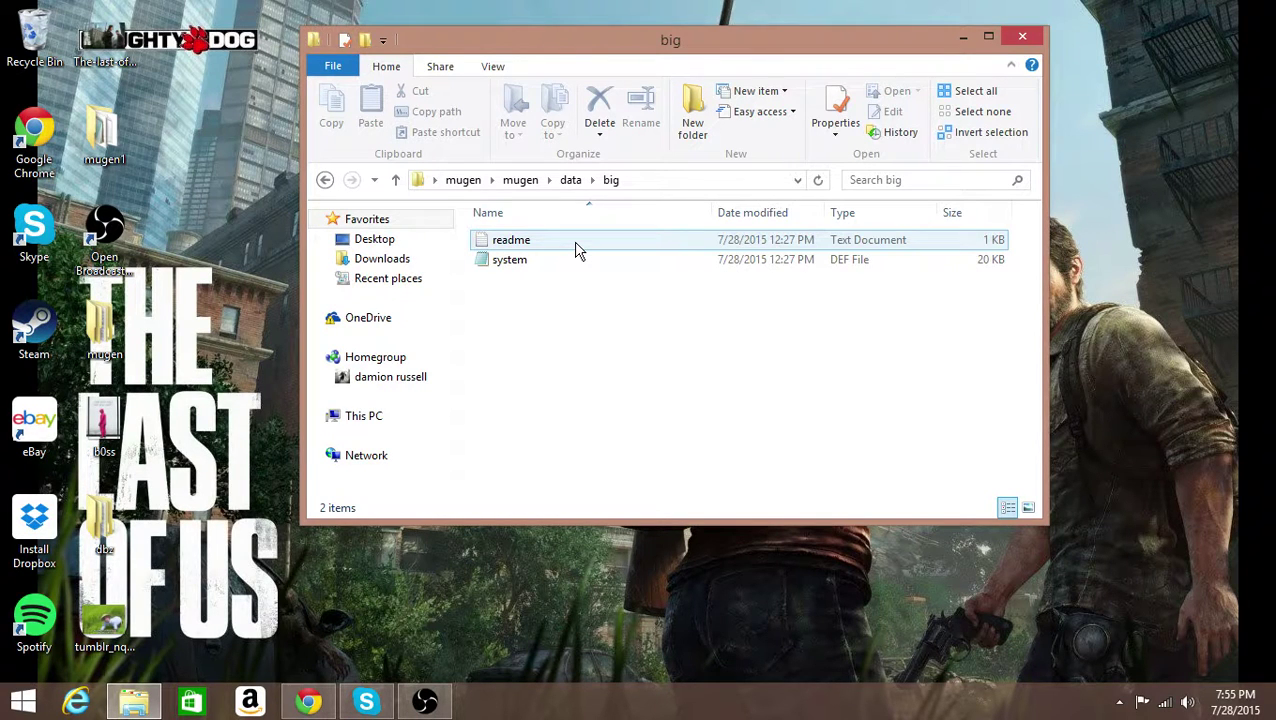
double_click(576, 249)
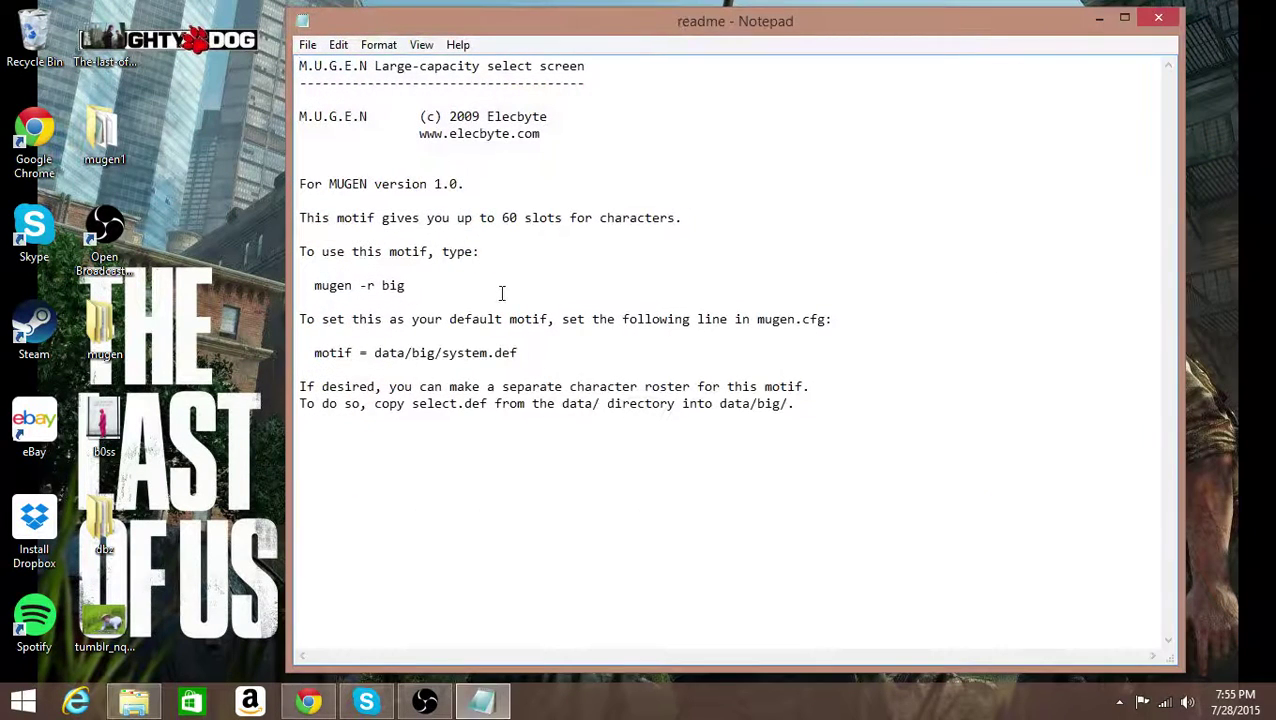
click(501, 293)
click(480, 295)
drag(518, 355, 328, 350)
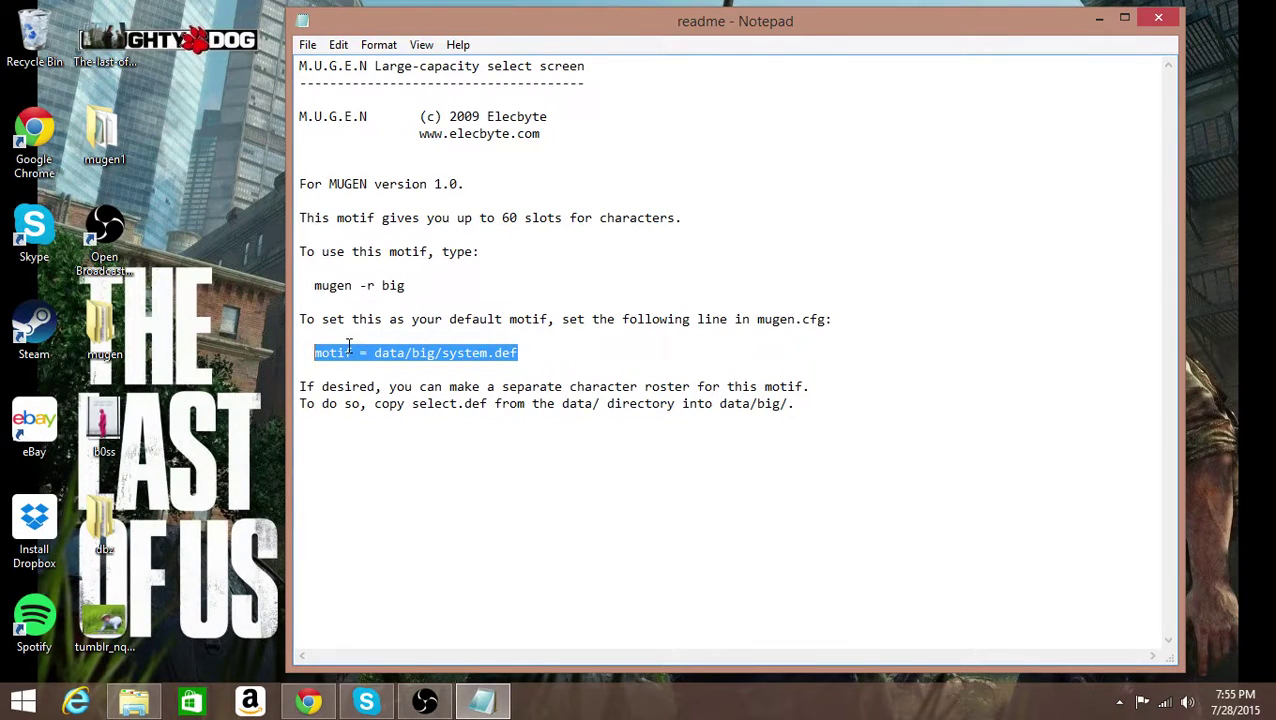
click(606, 371)
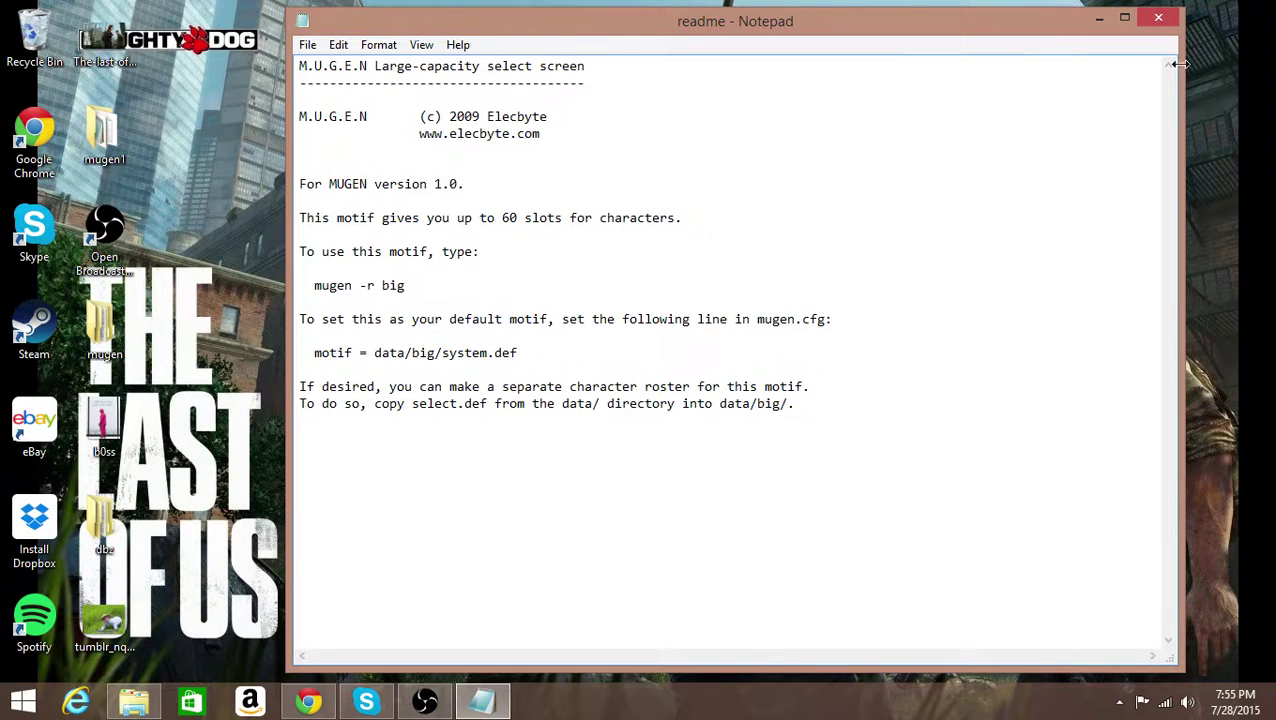
click(1158, 18)
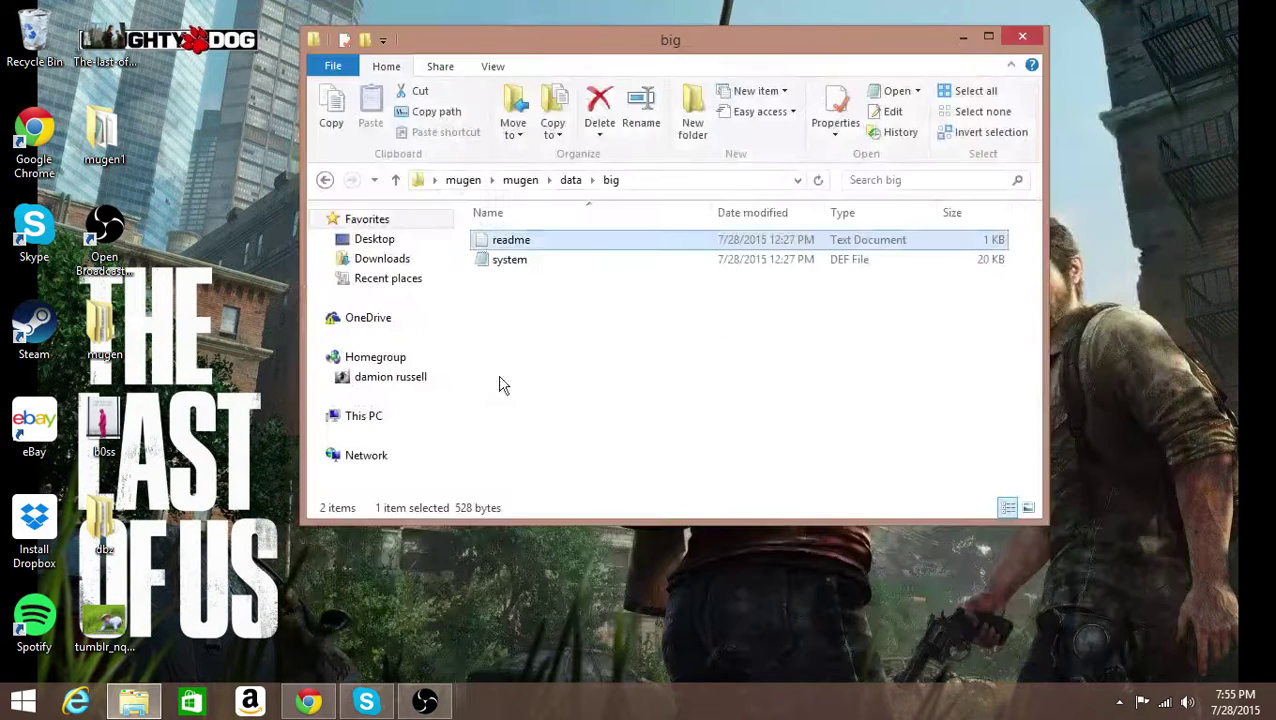
click(570, 180)
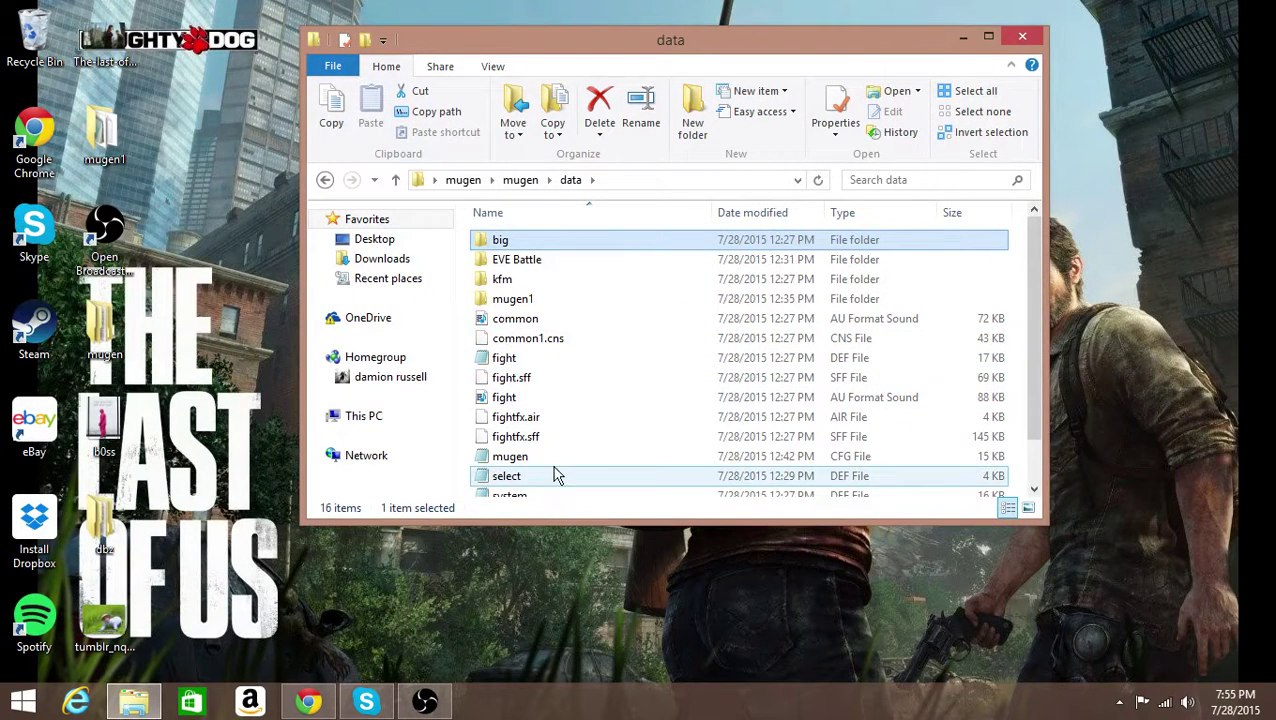
Examine the motif line and the Config section in the data folder's mugen CFG file, and close the file.
double_click(757, 463)
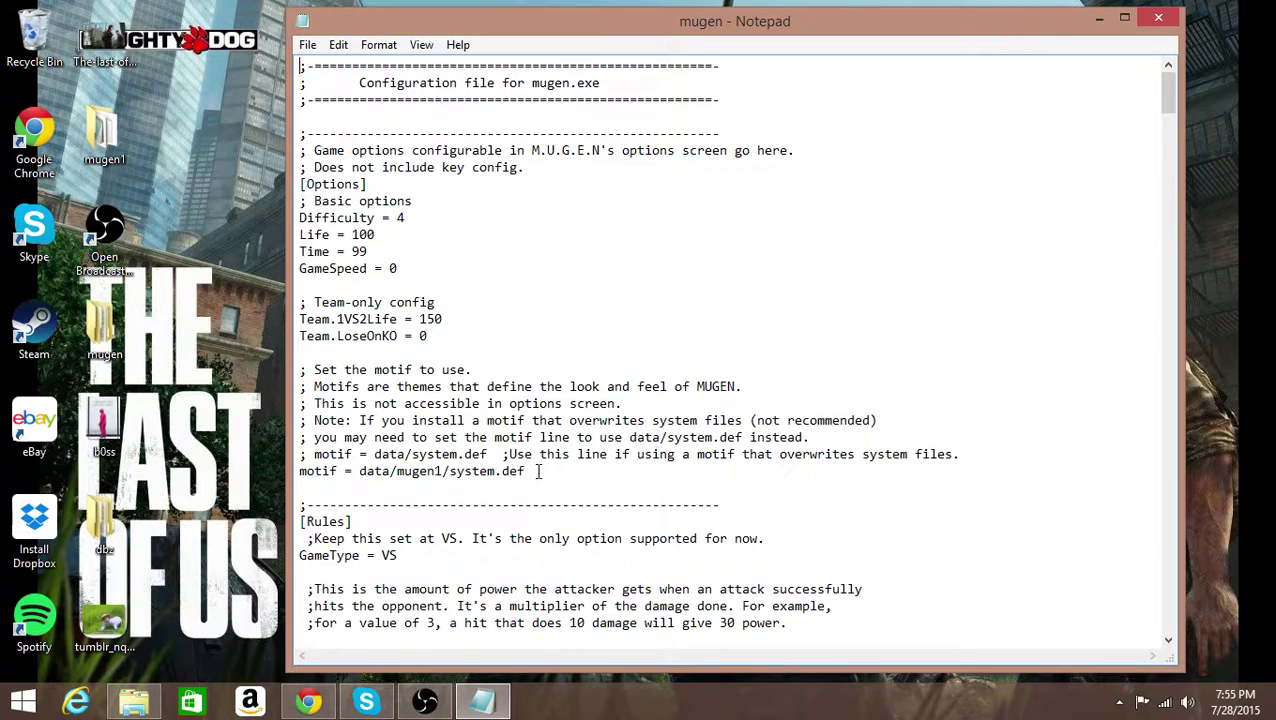
drag(540, 471, 293, 476)
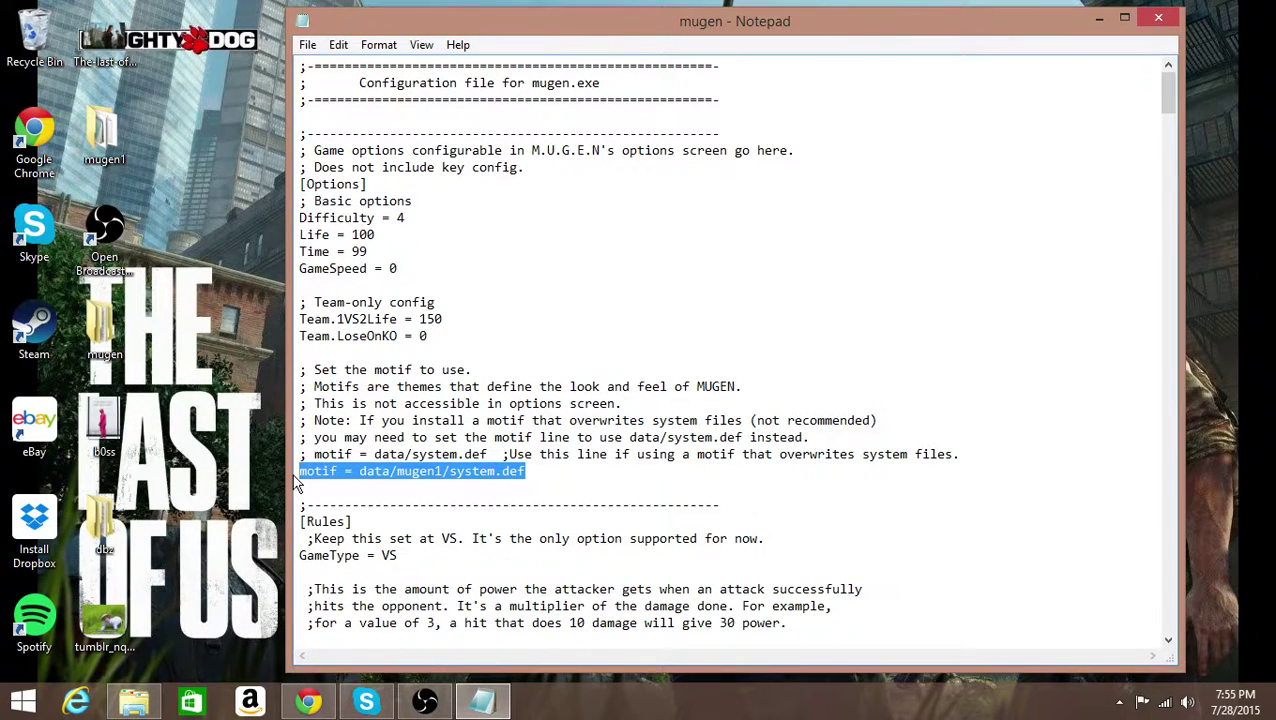
click(543, 470)
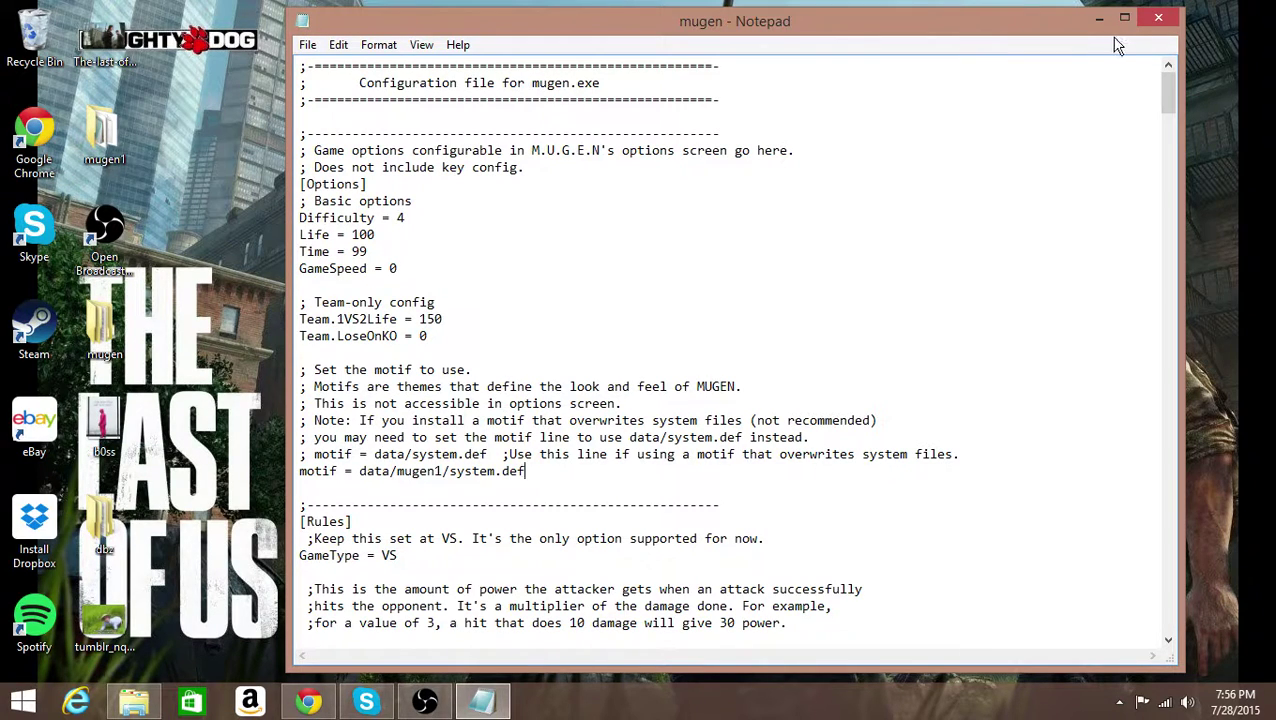
scroll(740, 418, down, 10)
scroll(742, 412, down, 8)
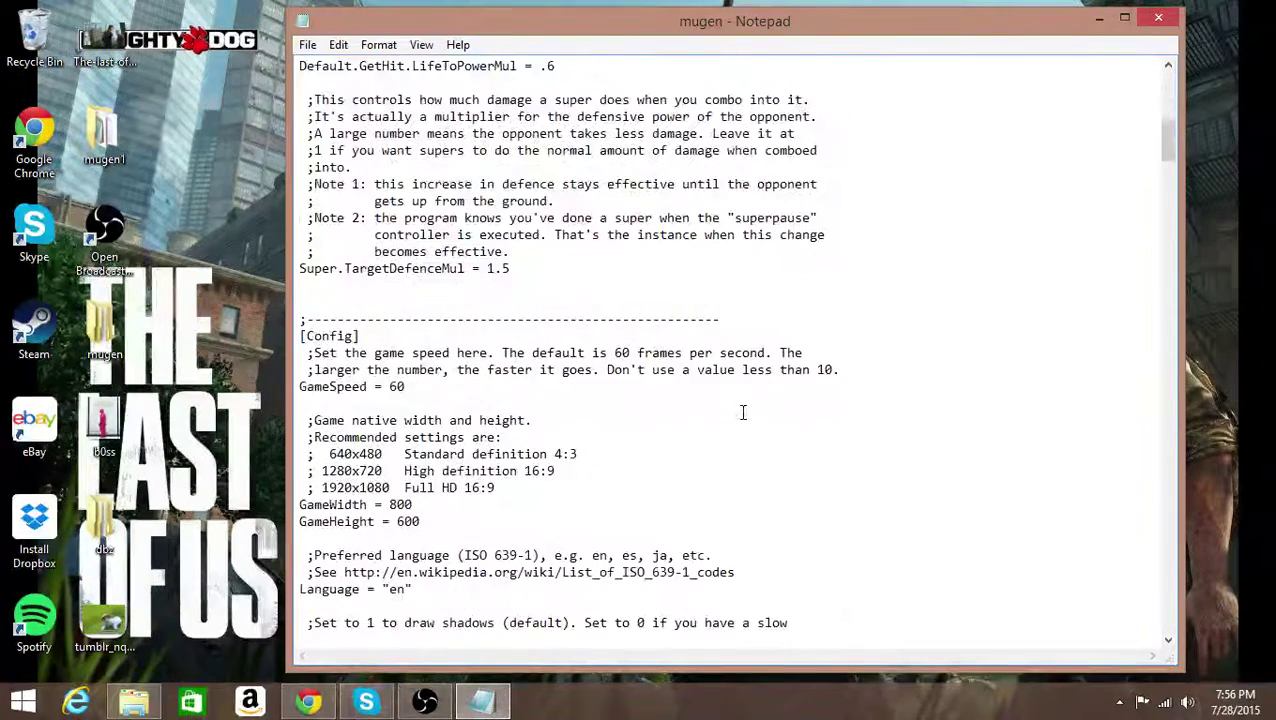
scroll(780, 398, down, 4)
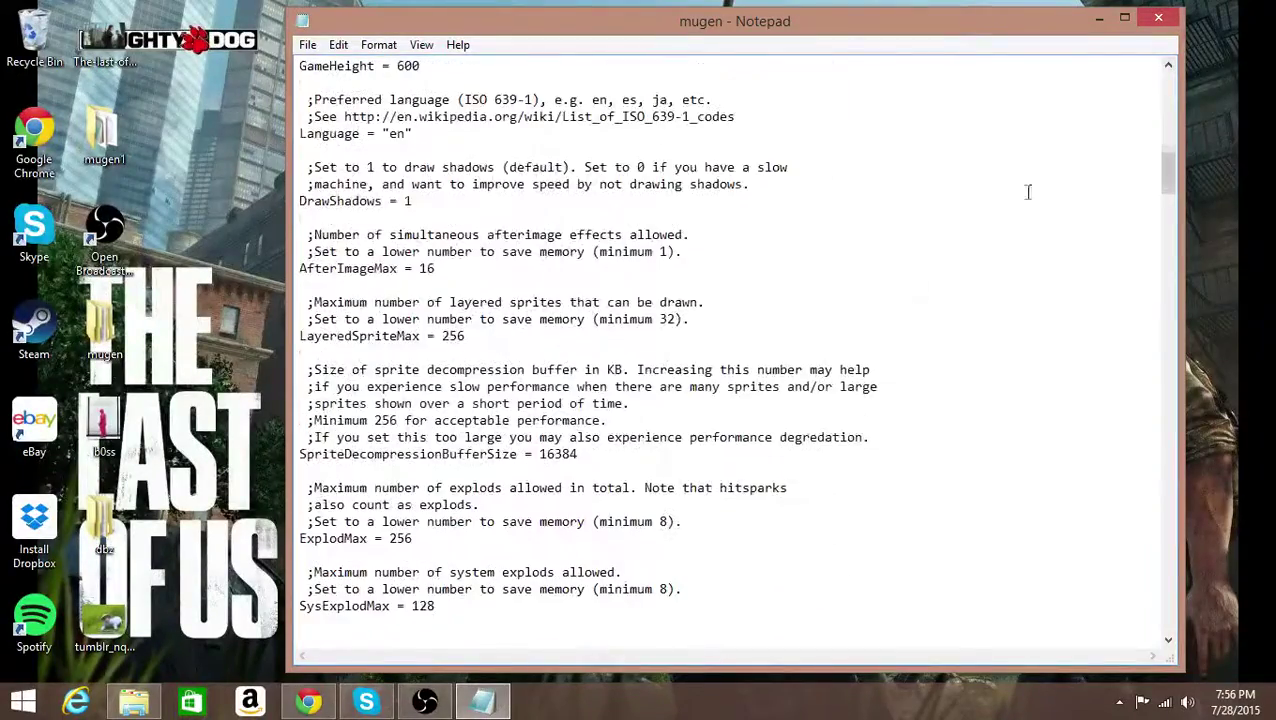
click(1158, 18)
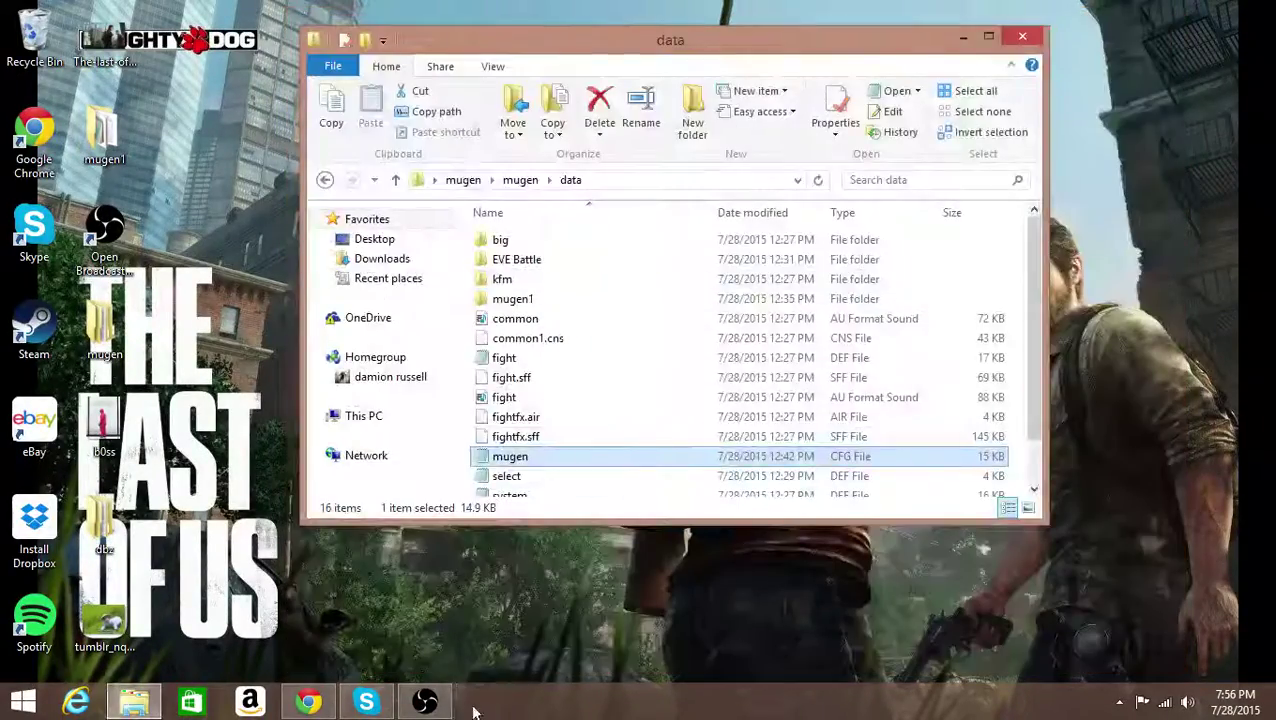
click(425, 700)
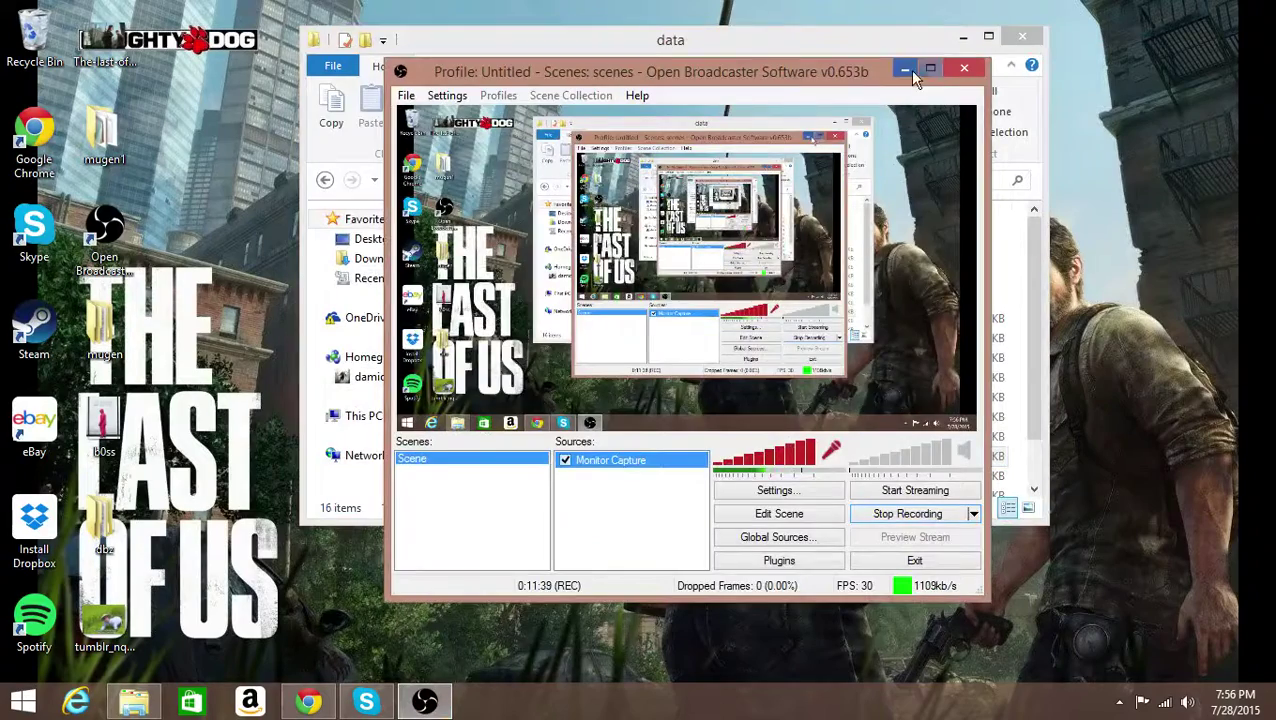
click(909, 70)
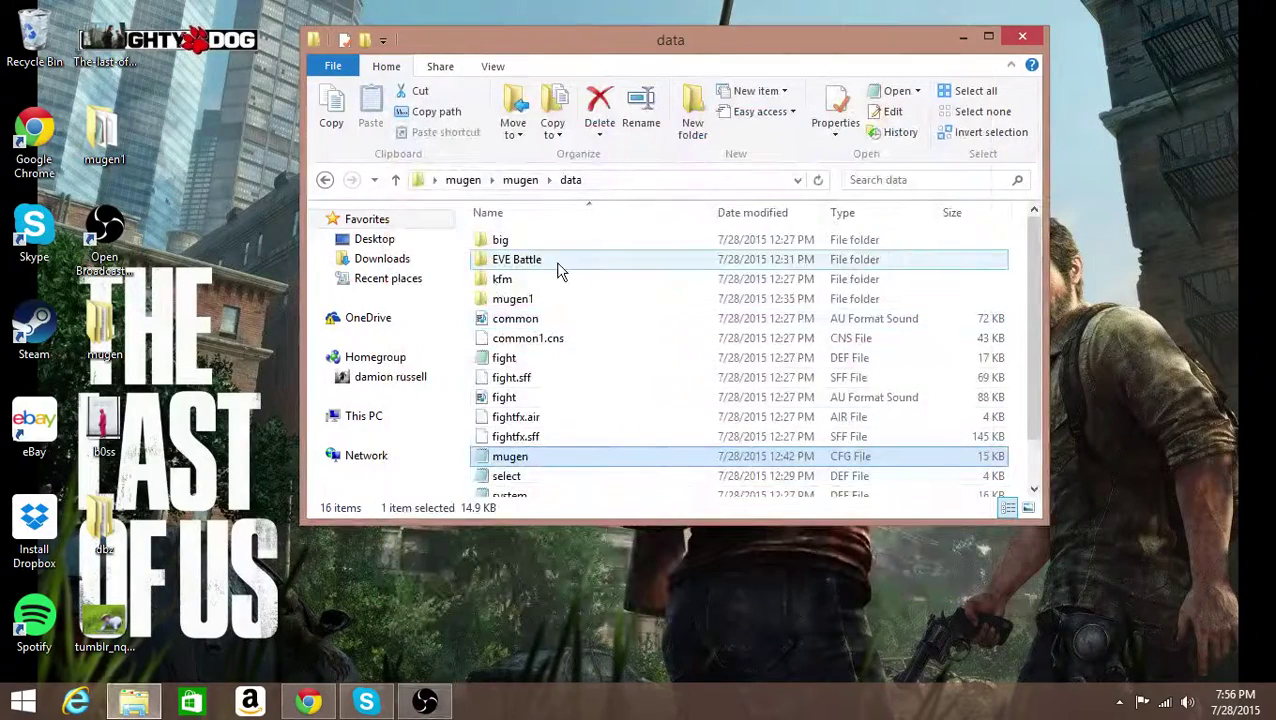
Look through the data folder's system DEF file, from the Files section to the stage select and team menu settings, and close it.
scroll(530, 330, down, 1)
scroll(540, 280, up, 1)
scroll(560, 400, down, 1)
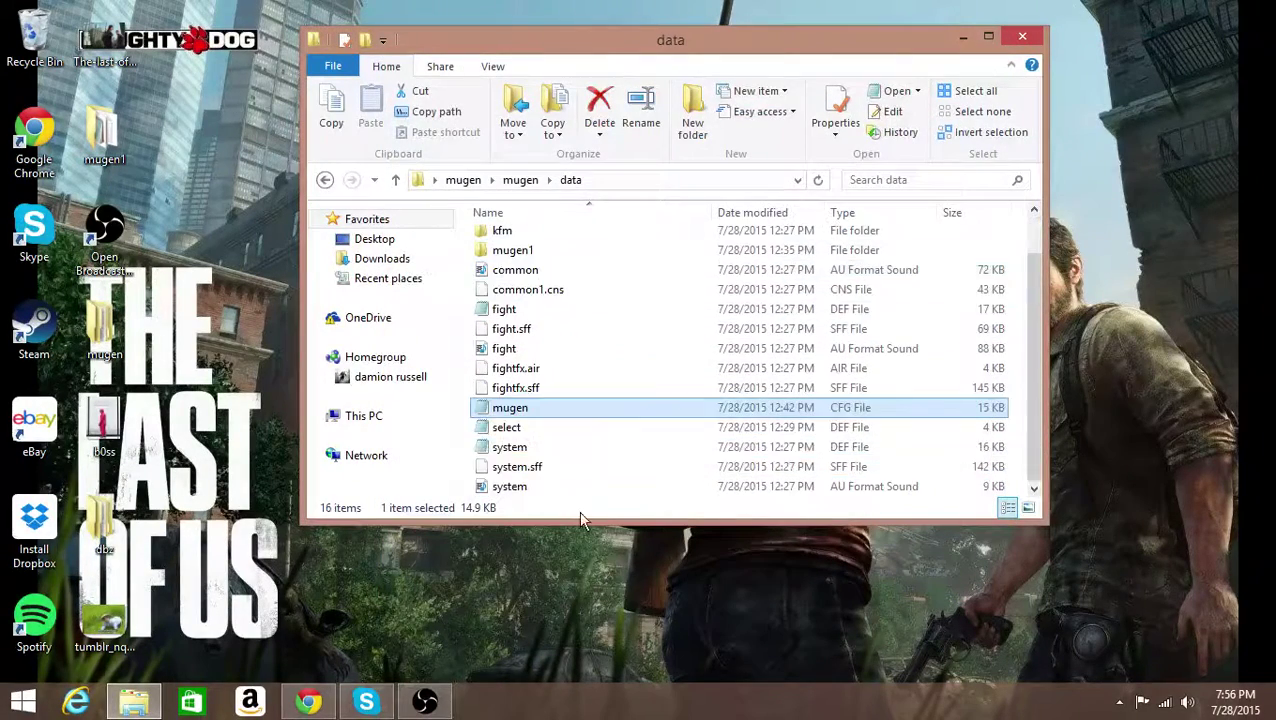
double_click(565, 452)
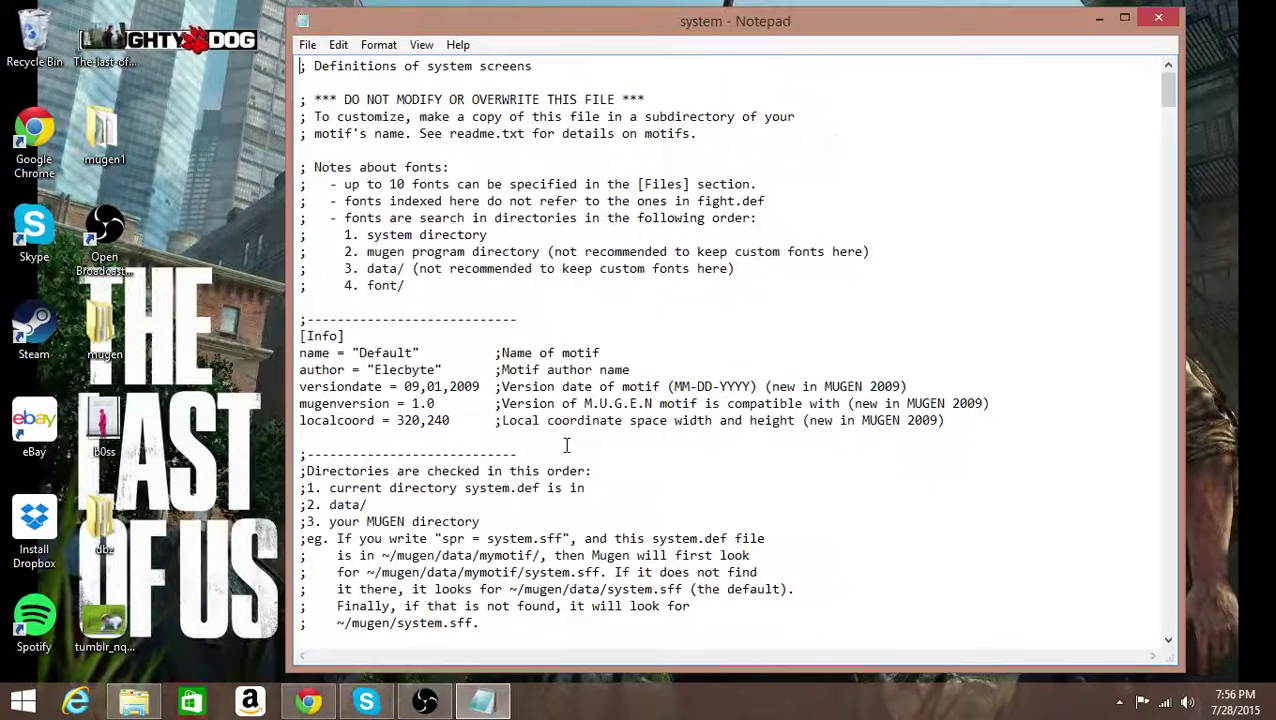
scroll(568, 465, down, 4)
scroll(560, 455, down, 4)
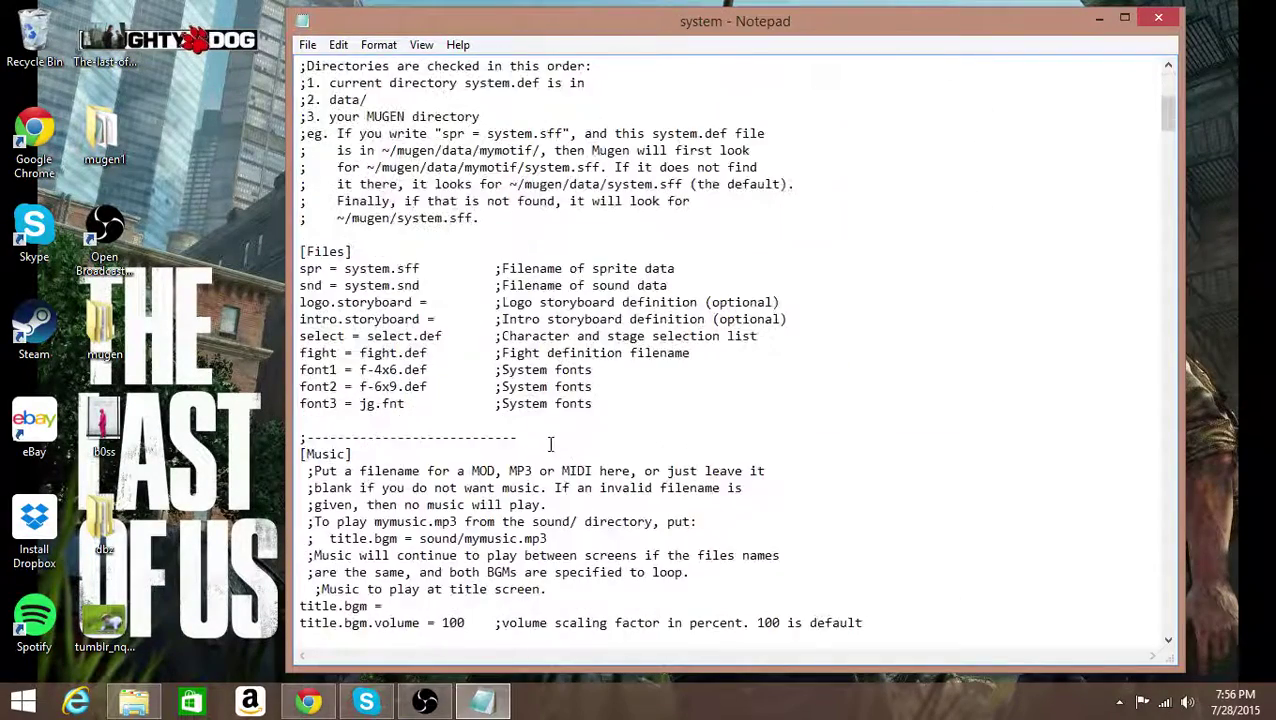
scroll(550, 444, down, 9)
scroll(549, 445, down, 20)
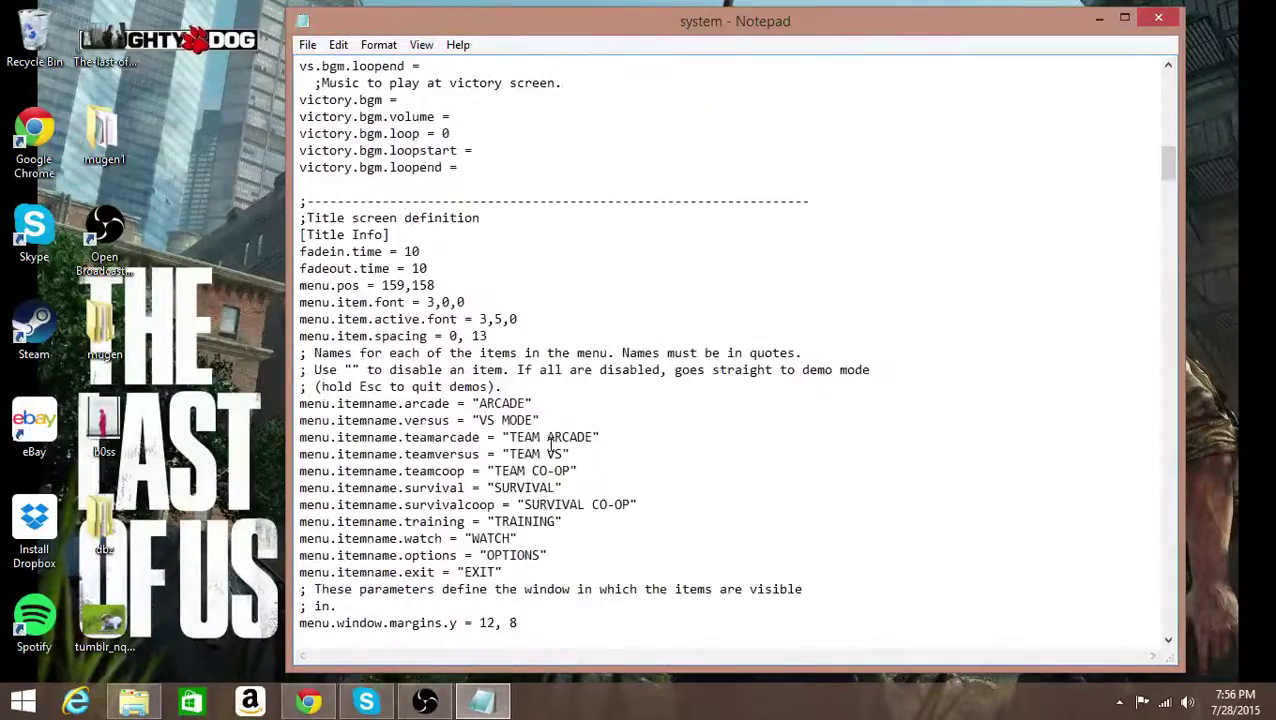
scroll(549, 445, down, 20)
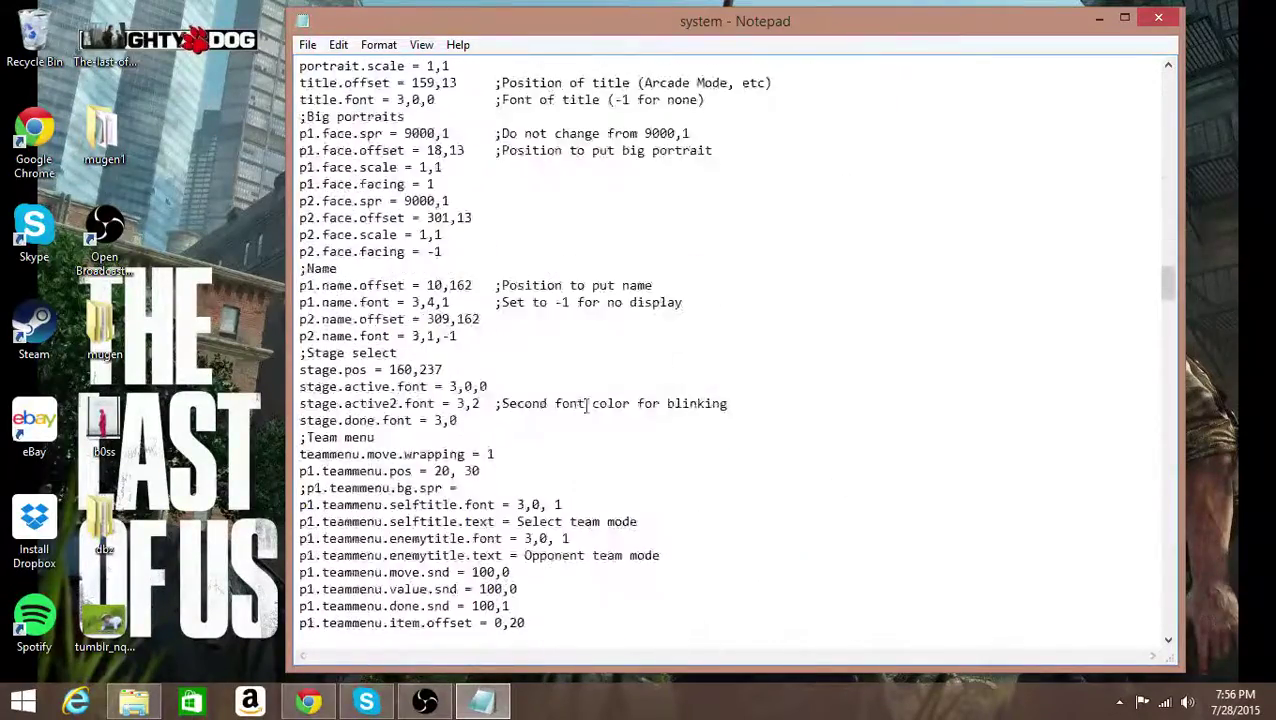
click(1158, 20)
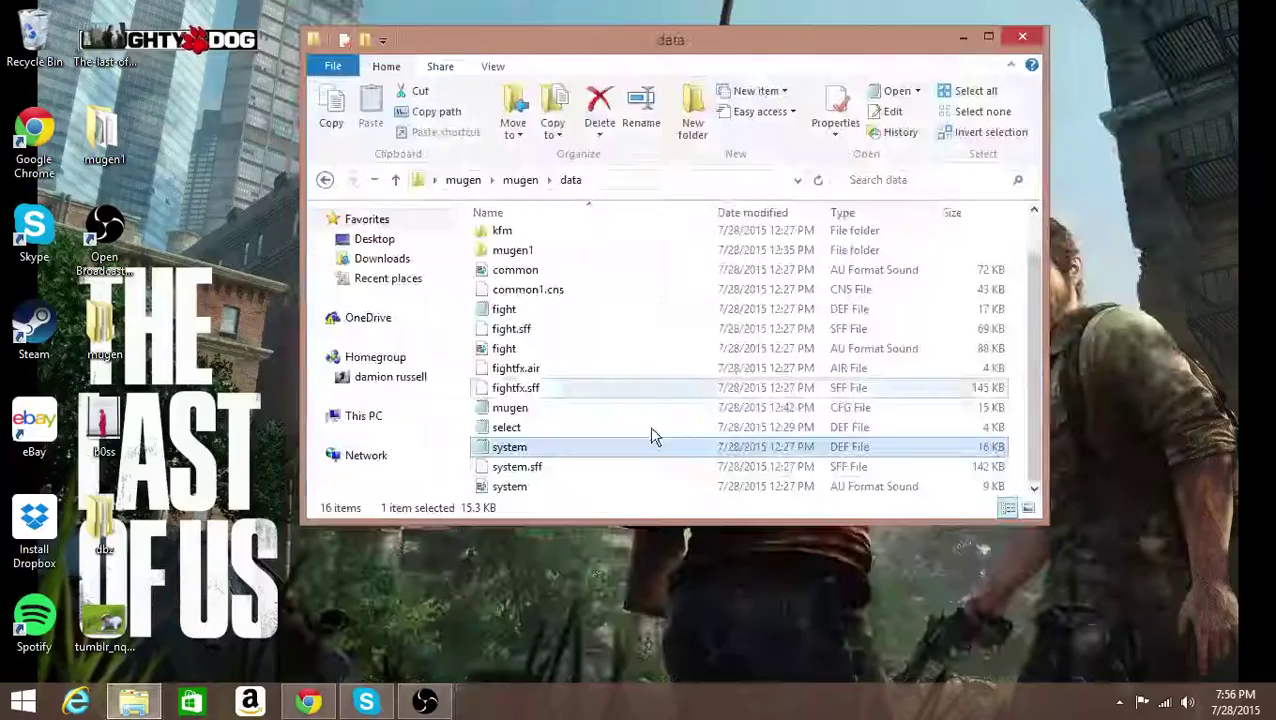
Read the data folder's select file, covering the parameter notes, character list, ExtraStages and Options sections, and close it.
double_click(525, 430)
scroll(524, 432, down, 7)
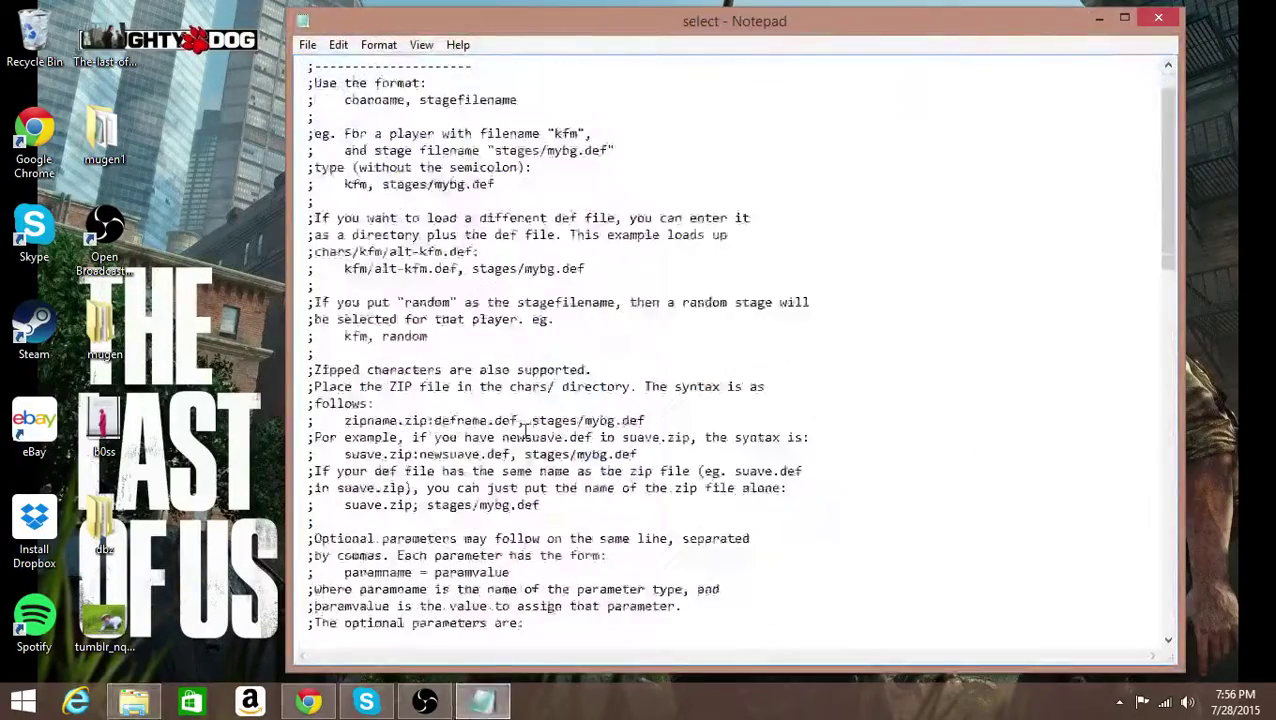
scroll(524, 432, up, 2)
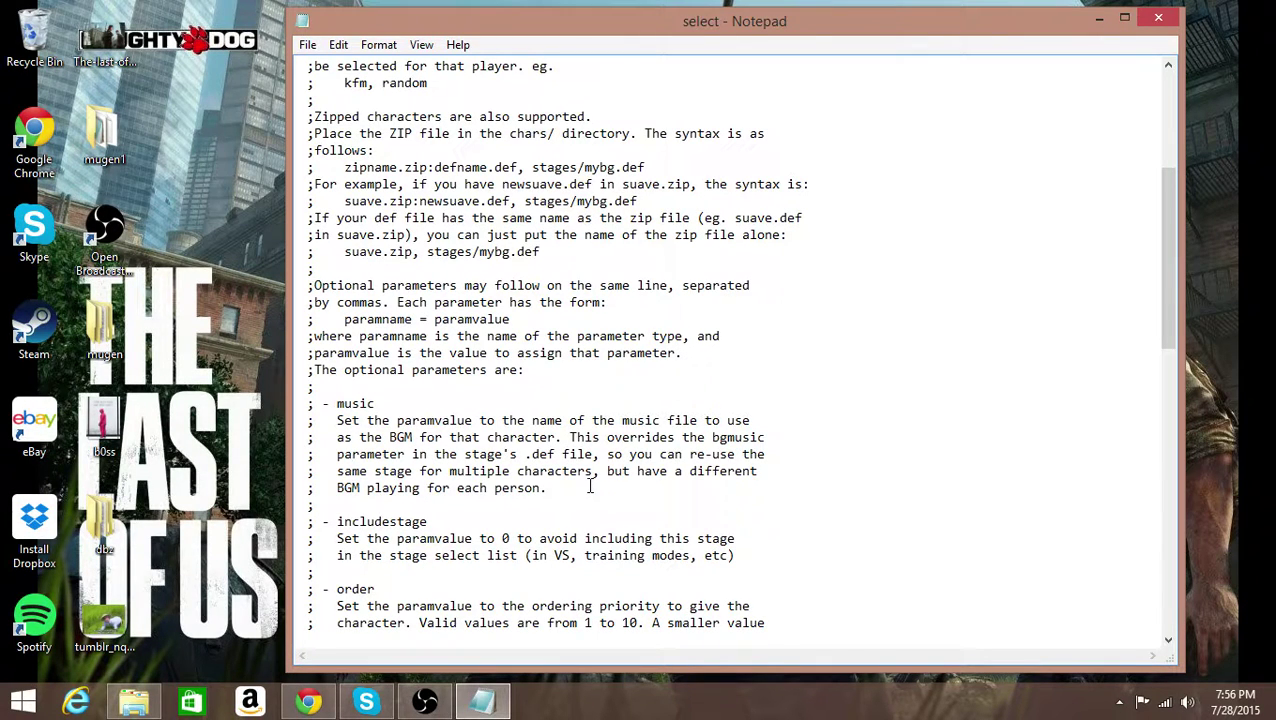
scroll(485, 507, down, 1)
scroll(545, 520, down, 1)
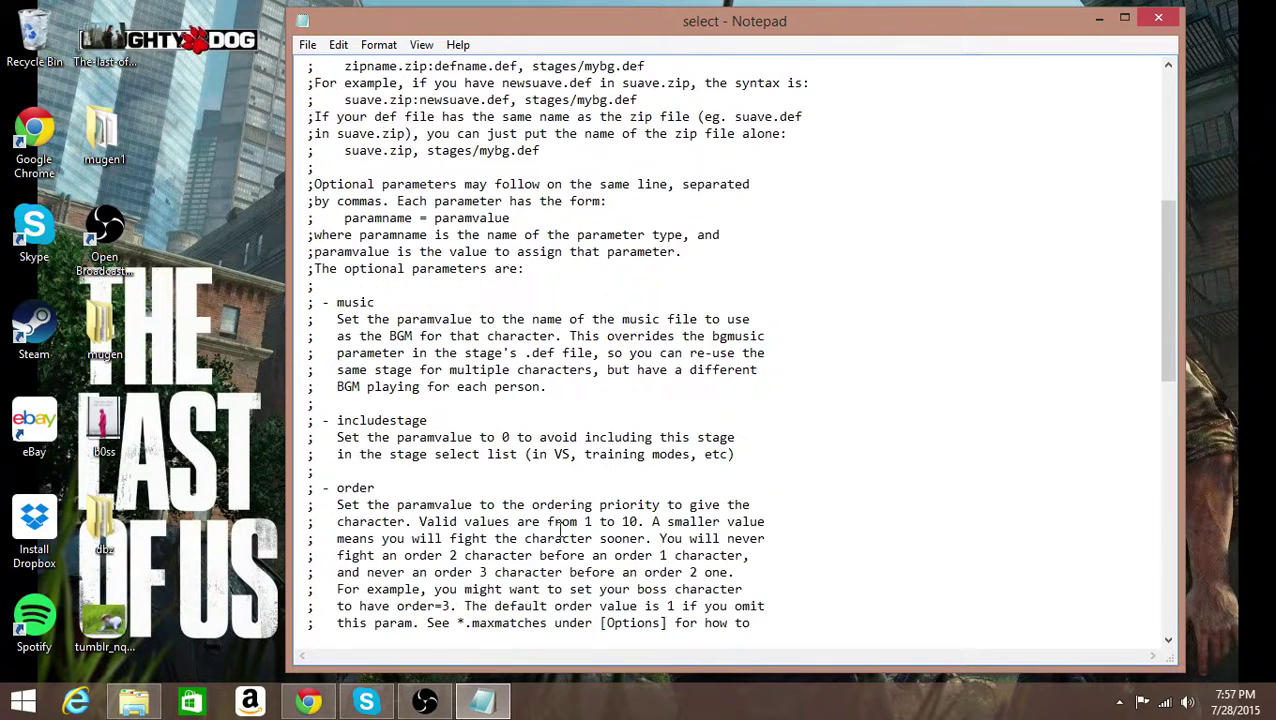
scroll(560, 530, down, 4)
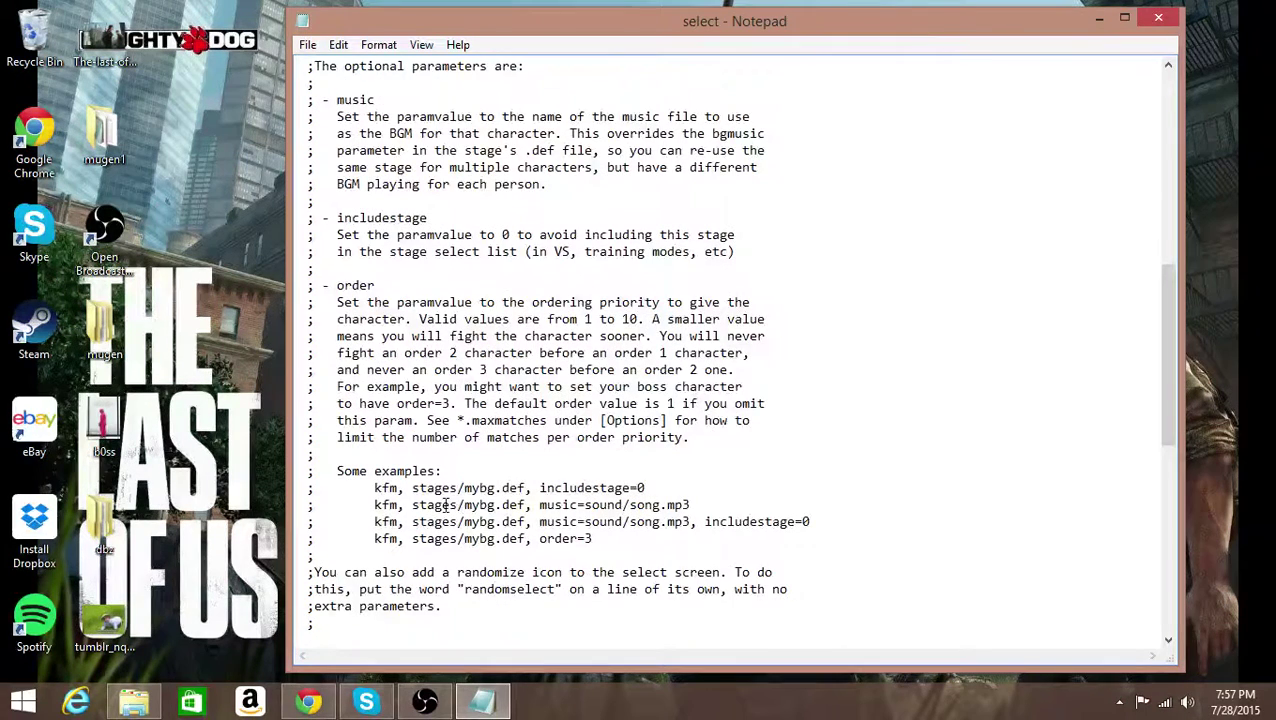
scroll(518, 510, down, 1)
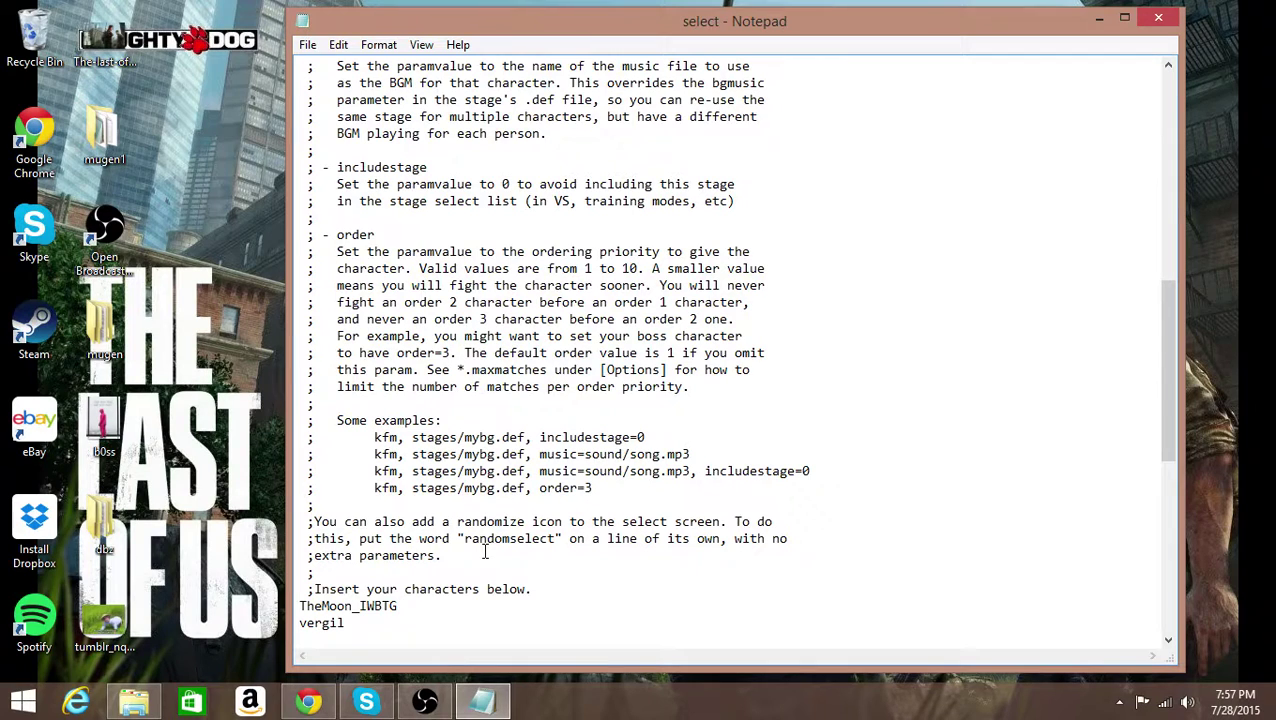
scroll(485, 553, down, 7)
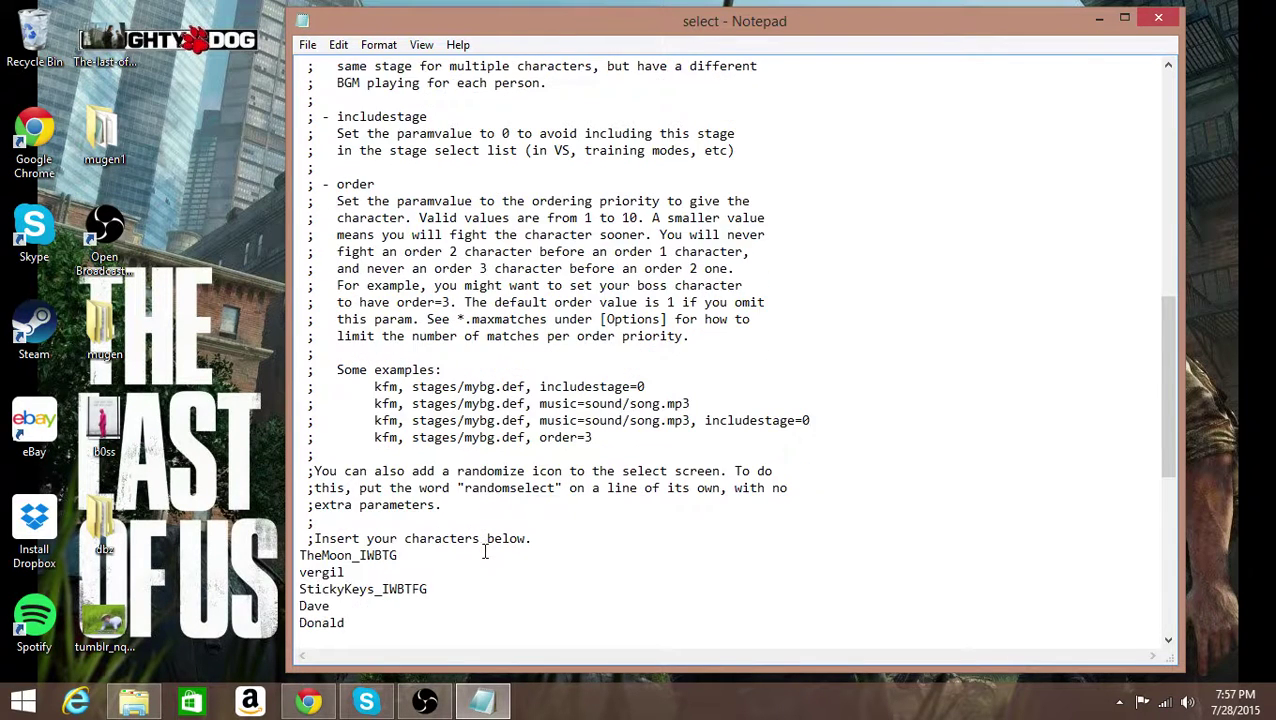
scroll(485, 555, down, 2)
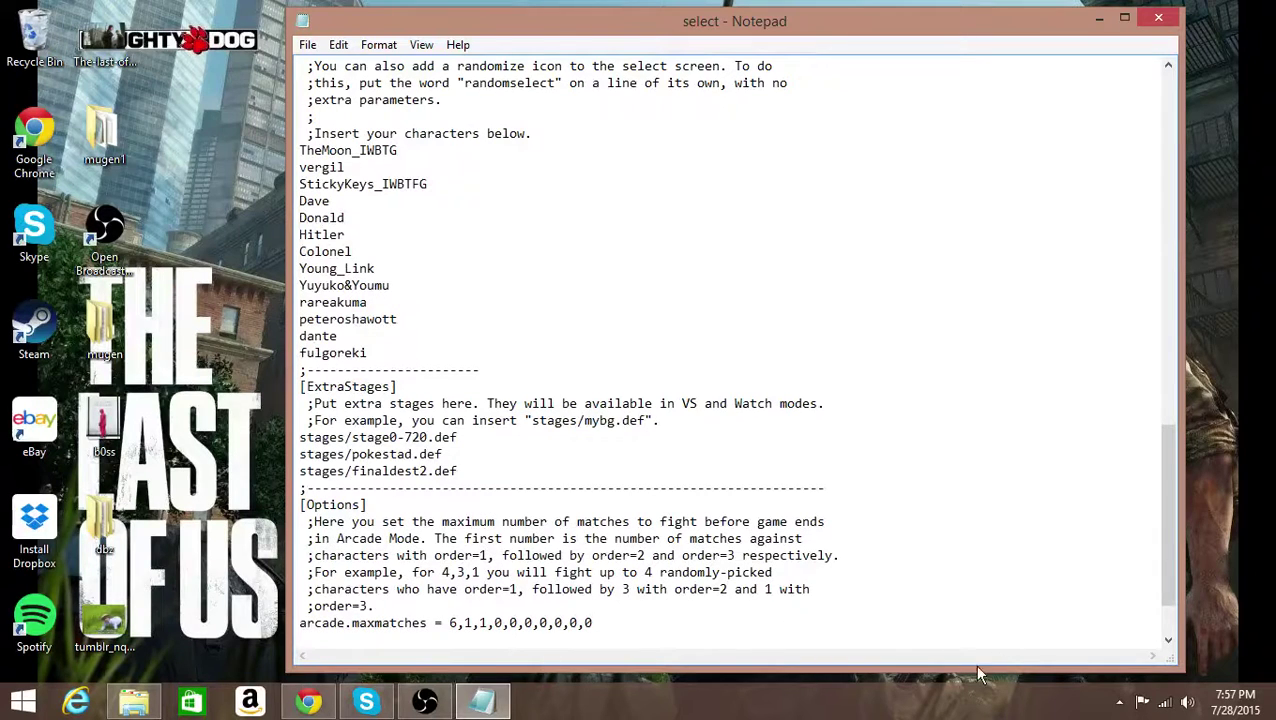
scroll(560, 586, down, 1)
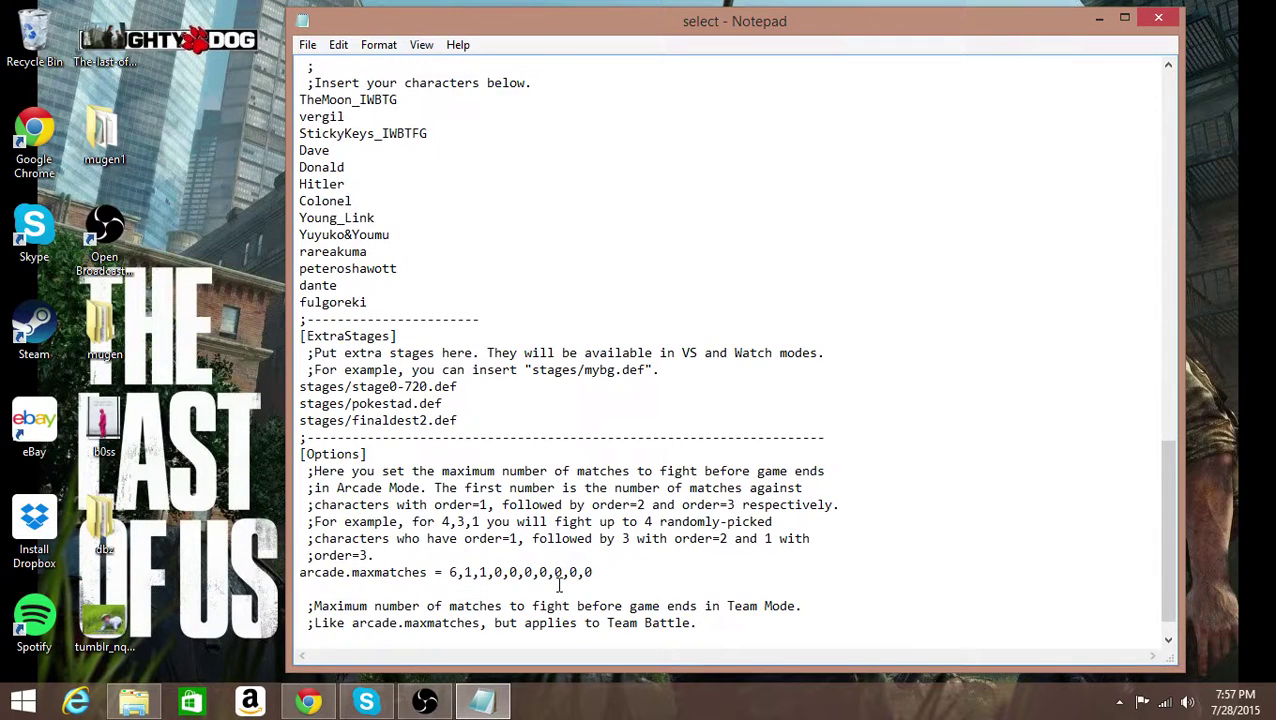
scroll(558, 580, down, 1)
scroll(578, 565, up, 7)
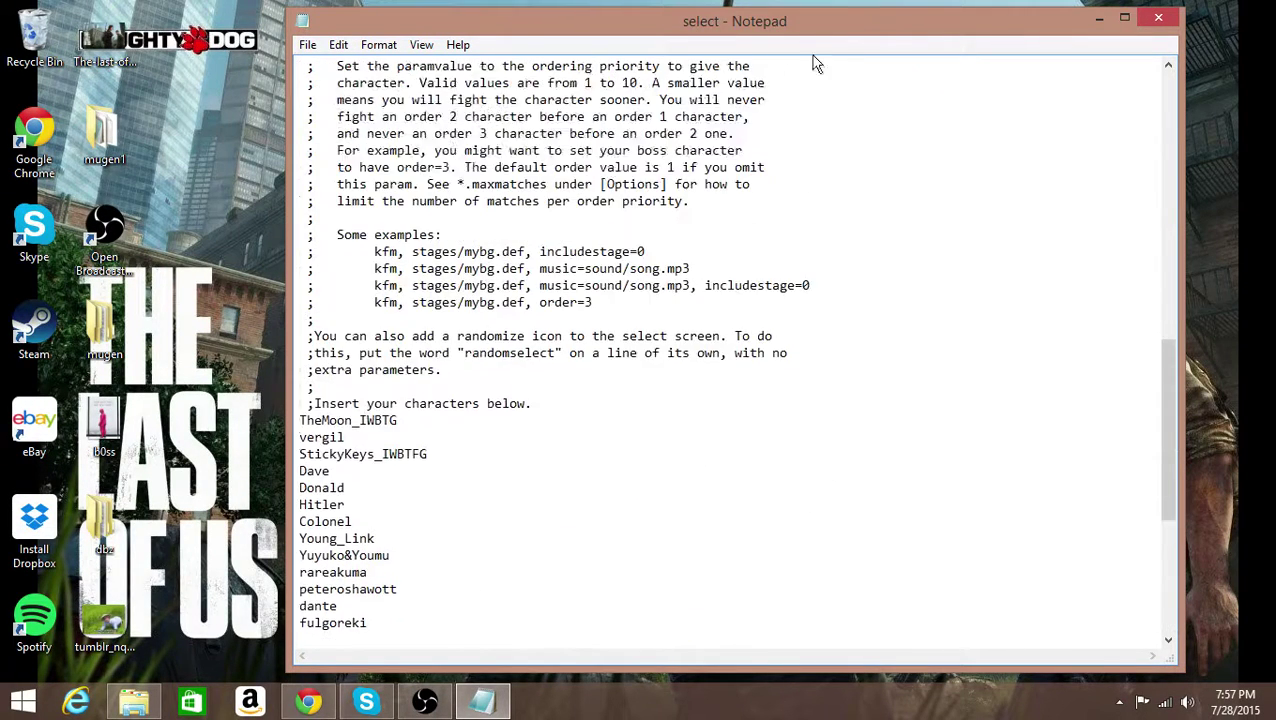
click(1158, 18)
Go back to the mugen\mugen folder and open its sound folder.
scroll(541, 373, up, 1)
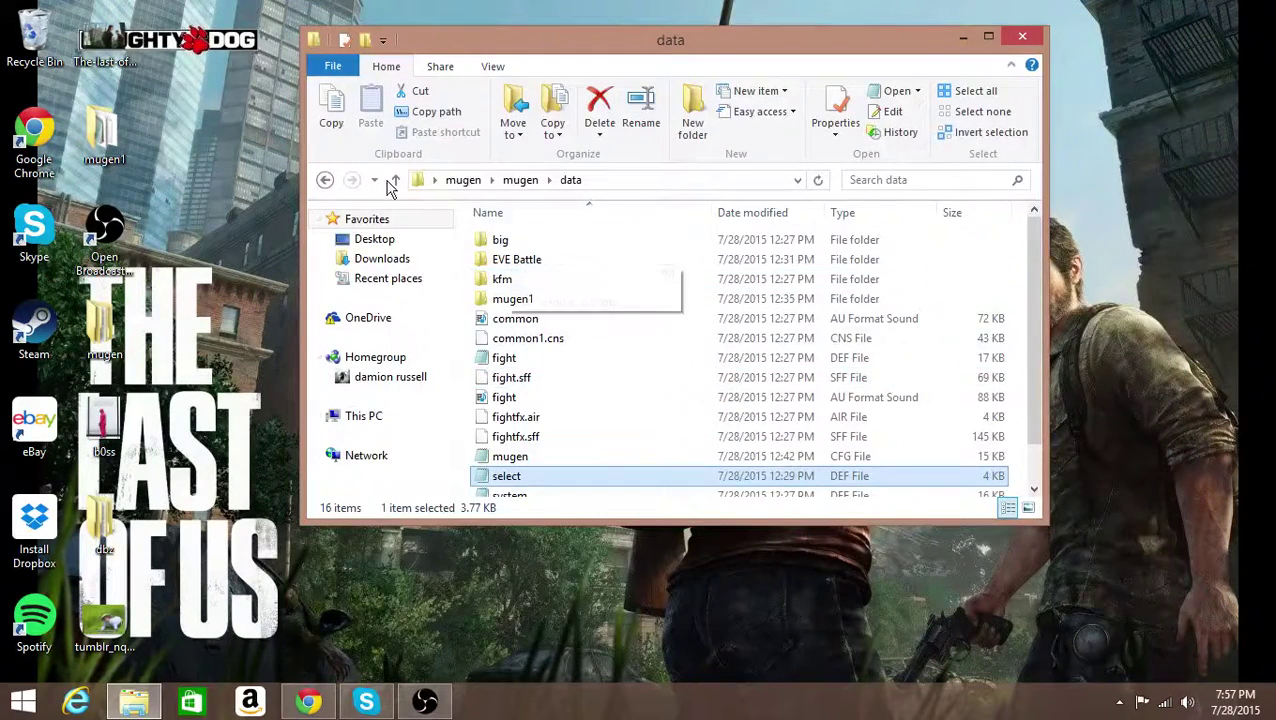
click(325, 182)
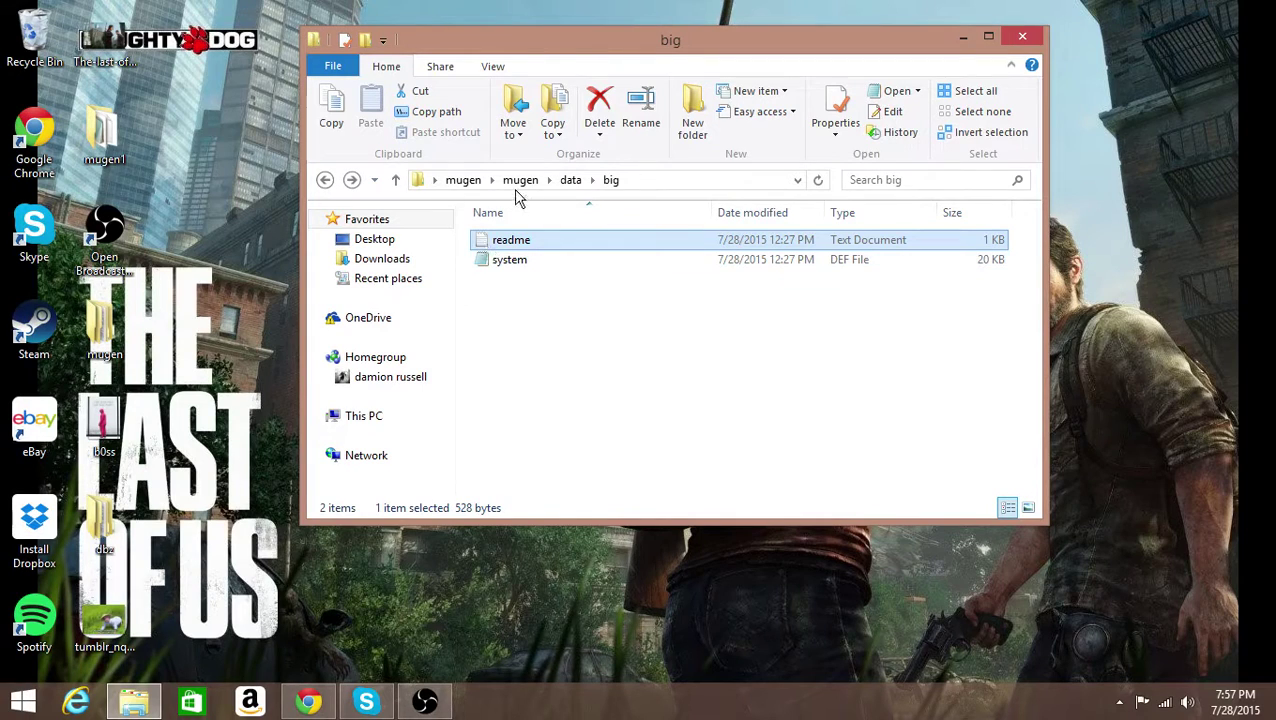
click(572, 186)
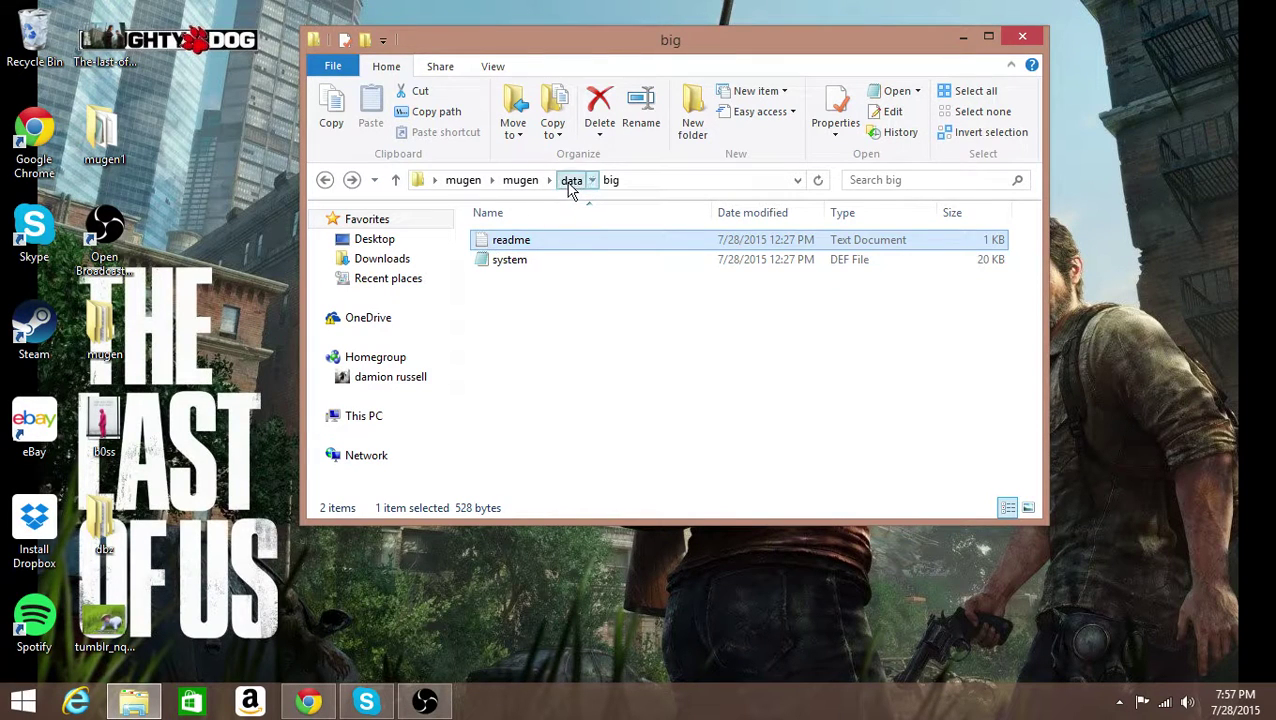
click(520, 182)
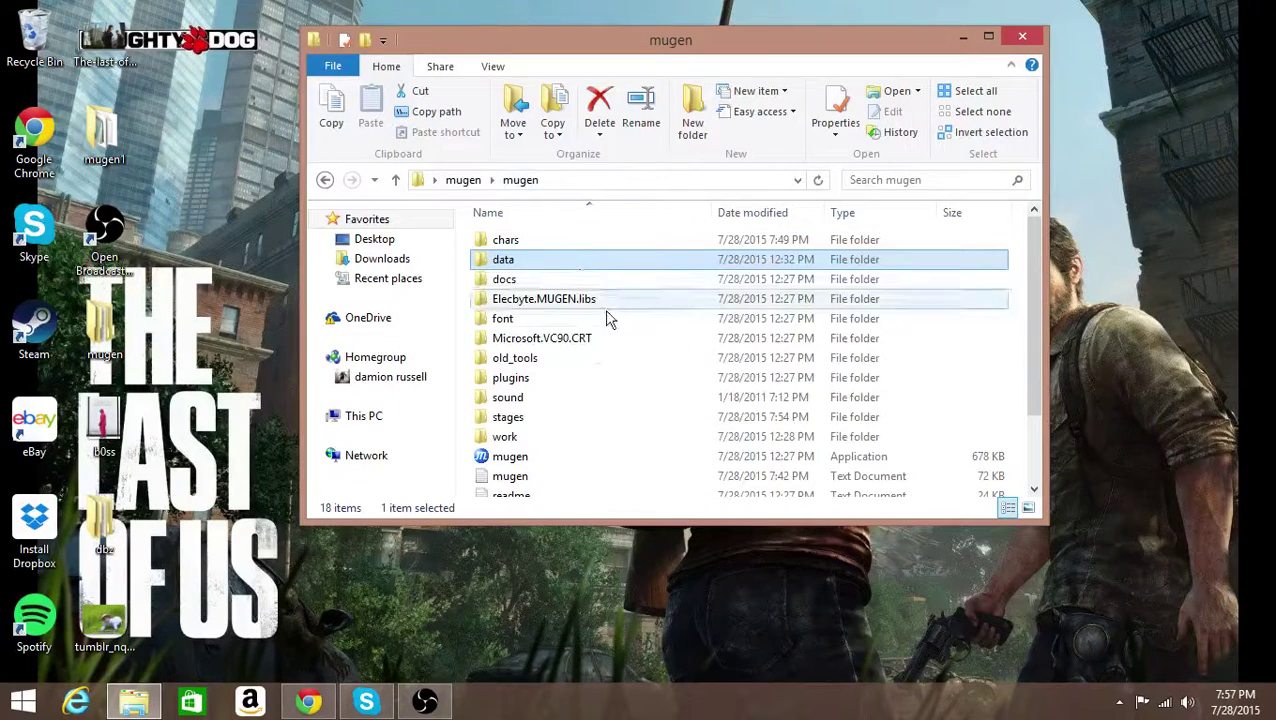
click(547, 403)
double_click(547, 403)
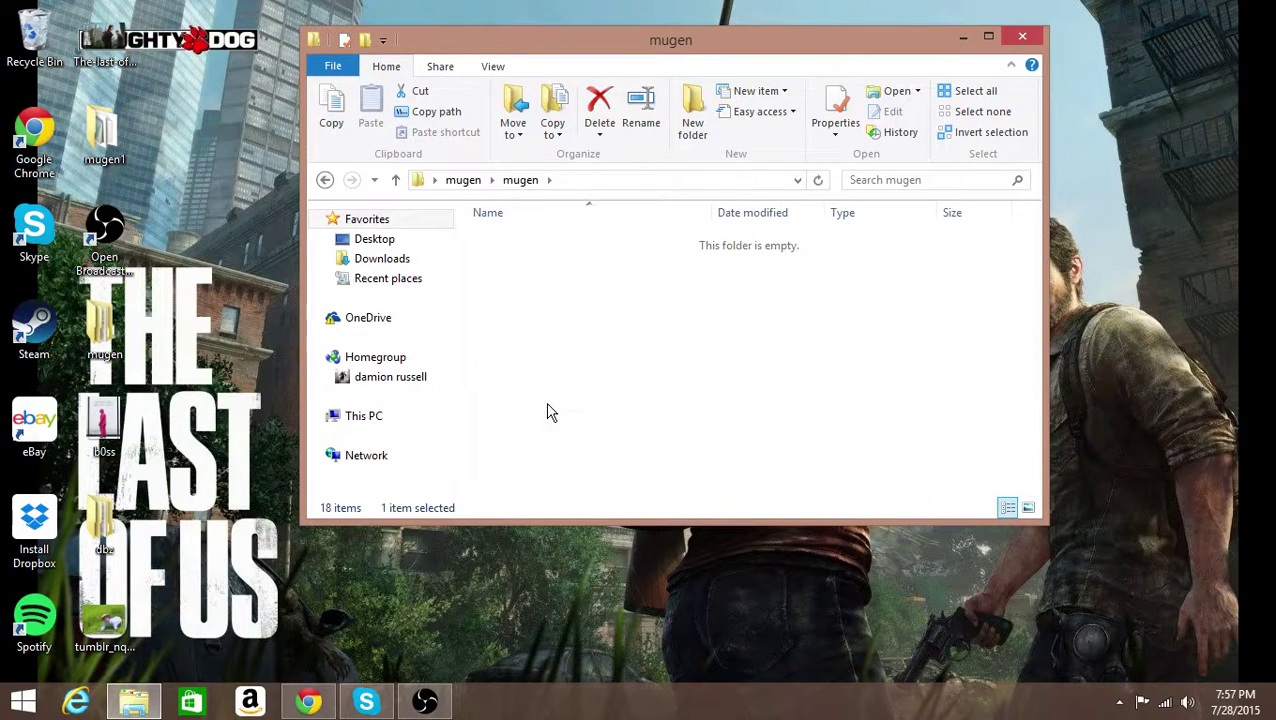
Go back to the mugen\mugen folder, look inside its old_tools folder, and return.
click(520, 182)
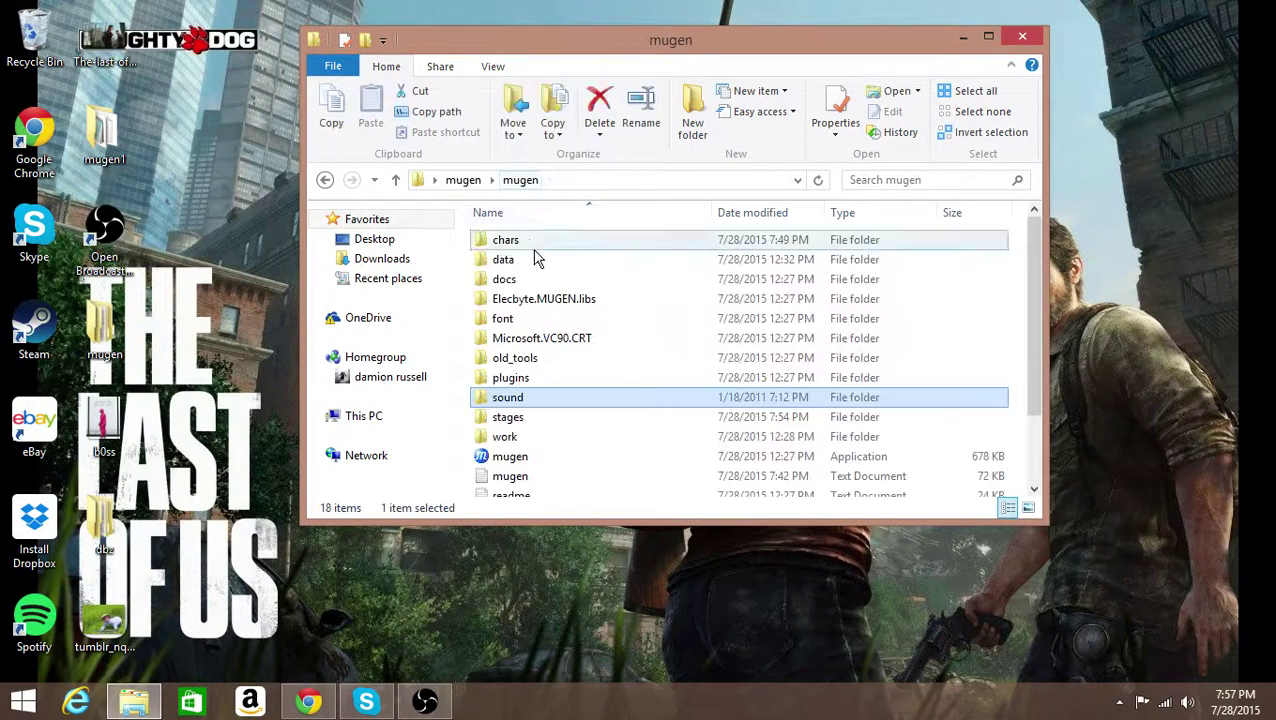
double_click(521, 362)
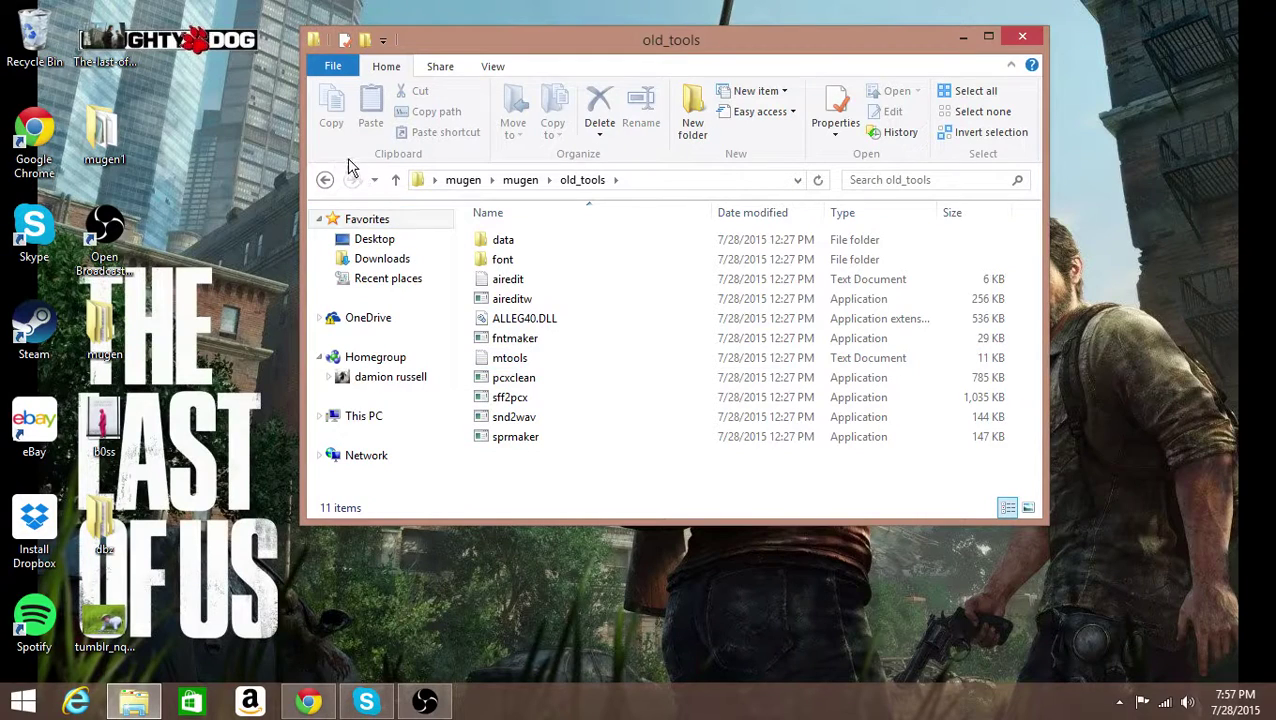
click(326, 180)
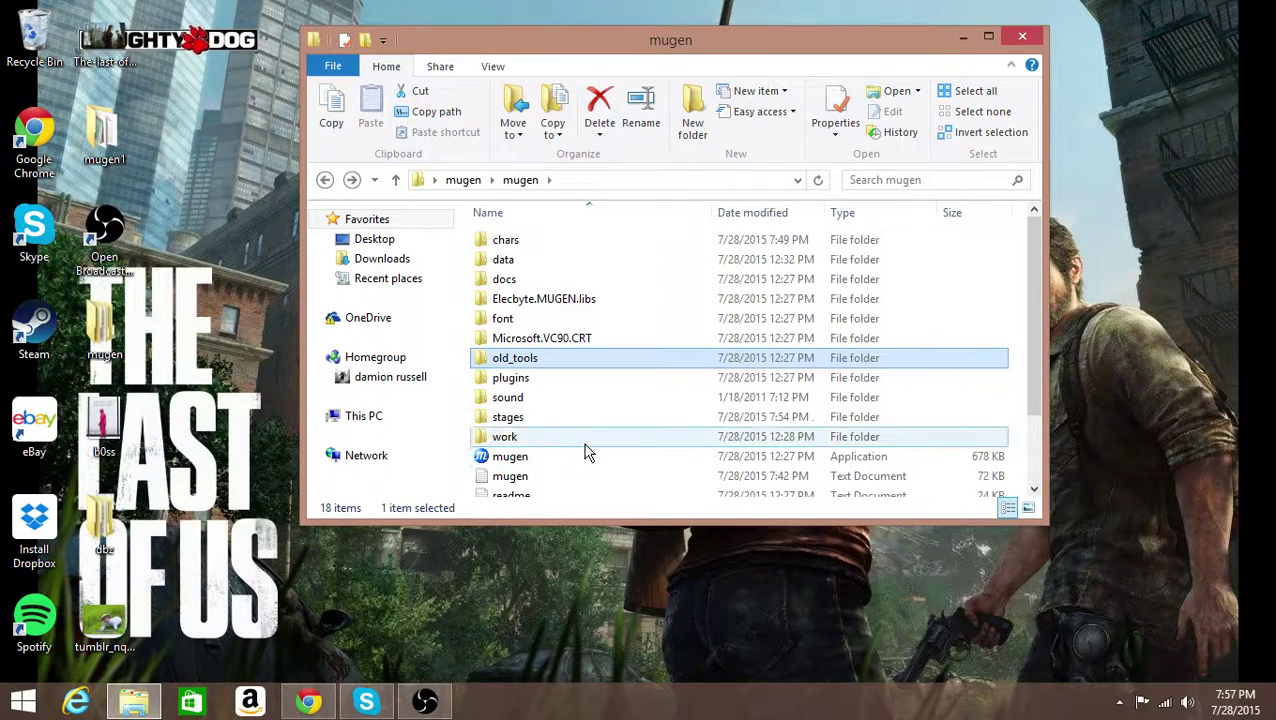
Look over the folders, applications and text documents in the mugen\mugen folder, from chars down to stdout.
scroll(587, 460, down, 2)
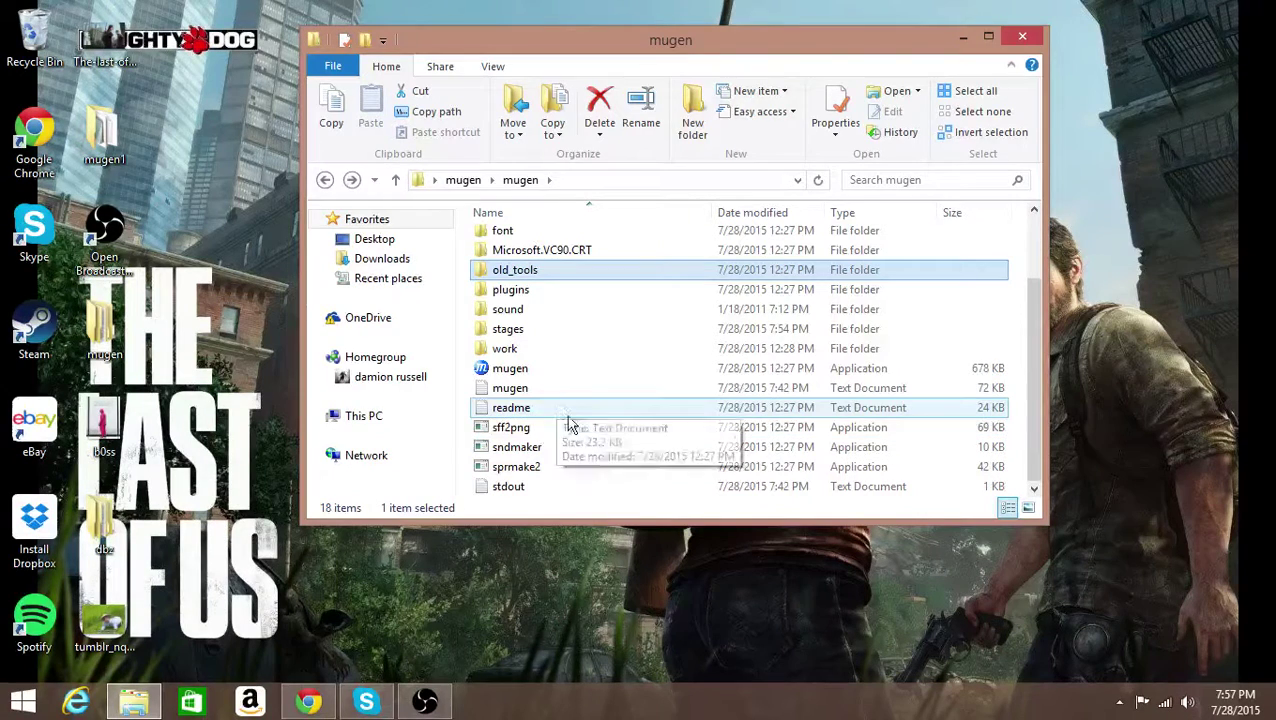
scroll(536, 341, up, 1)
click(517, 182)
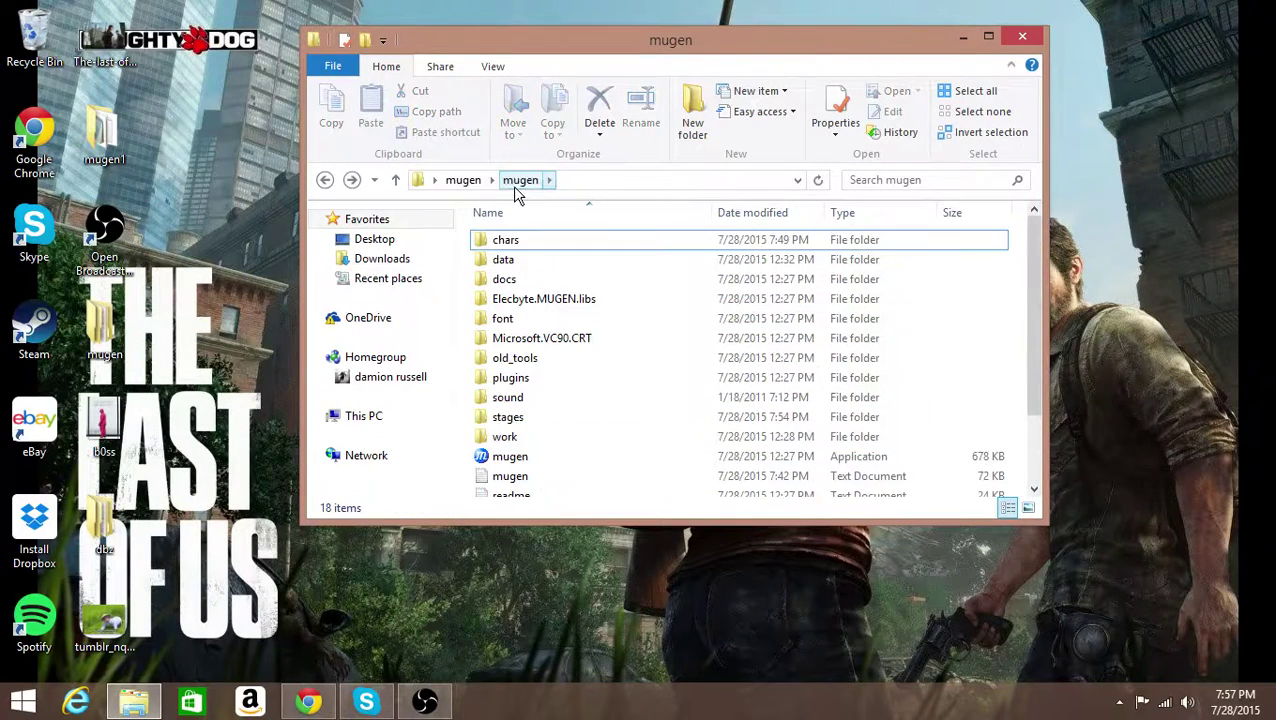
scroll(684, 390, down, 2)
scroll(683, 395, up, 2)
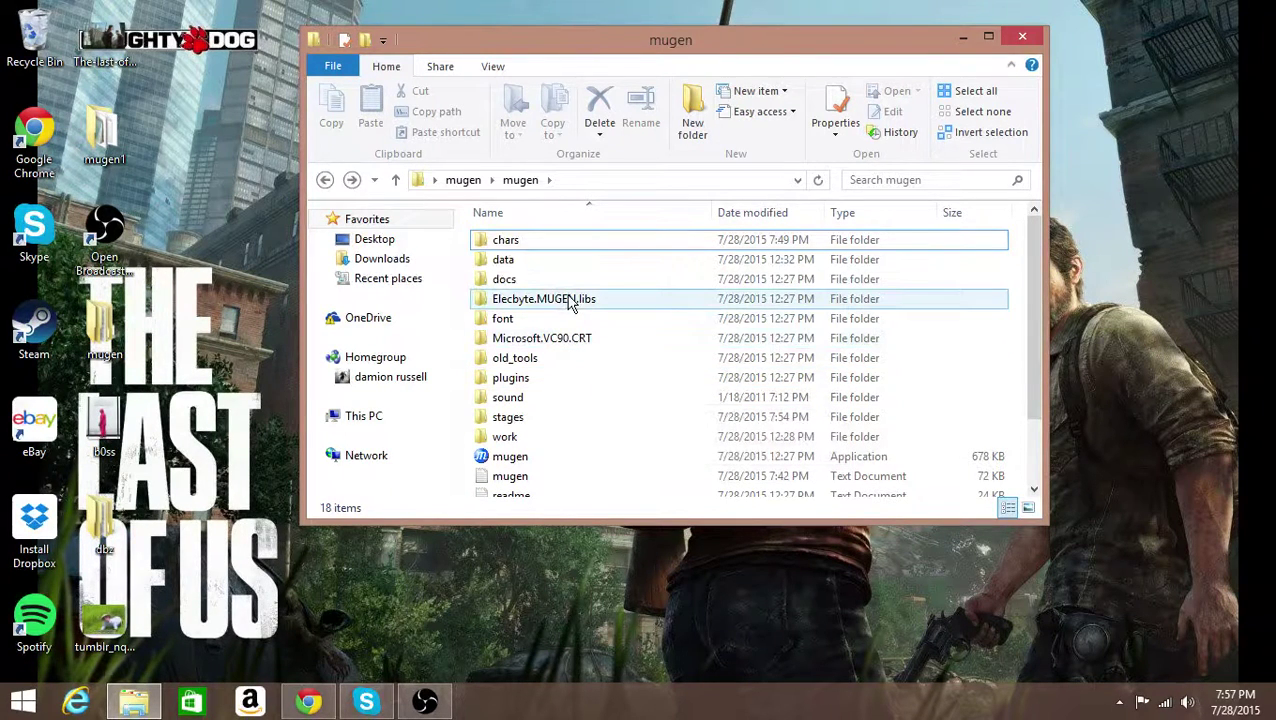
mouse_move(575, 307)
scroll(649, 421, down, 2)
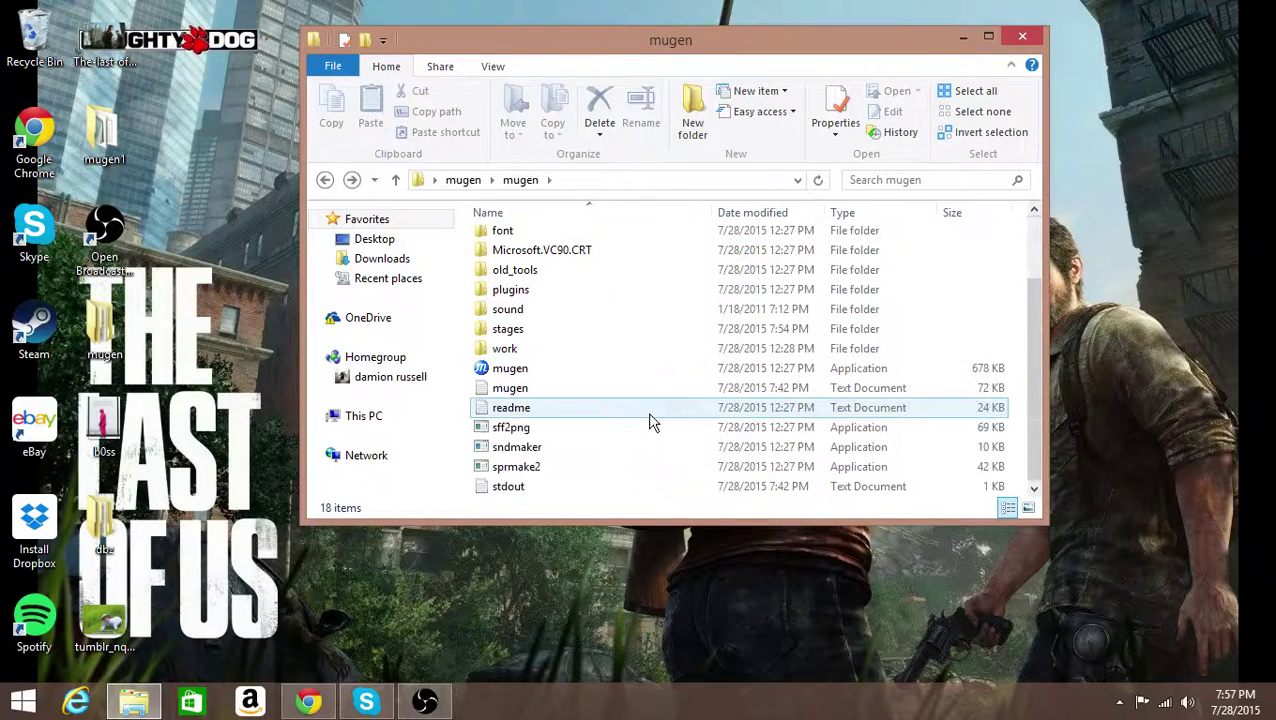
scroll(650, 452, up, 2)
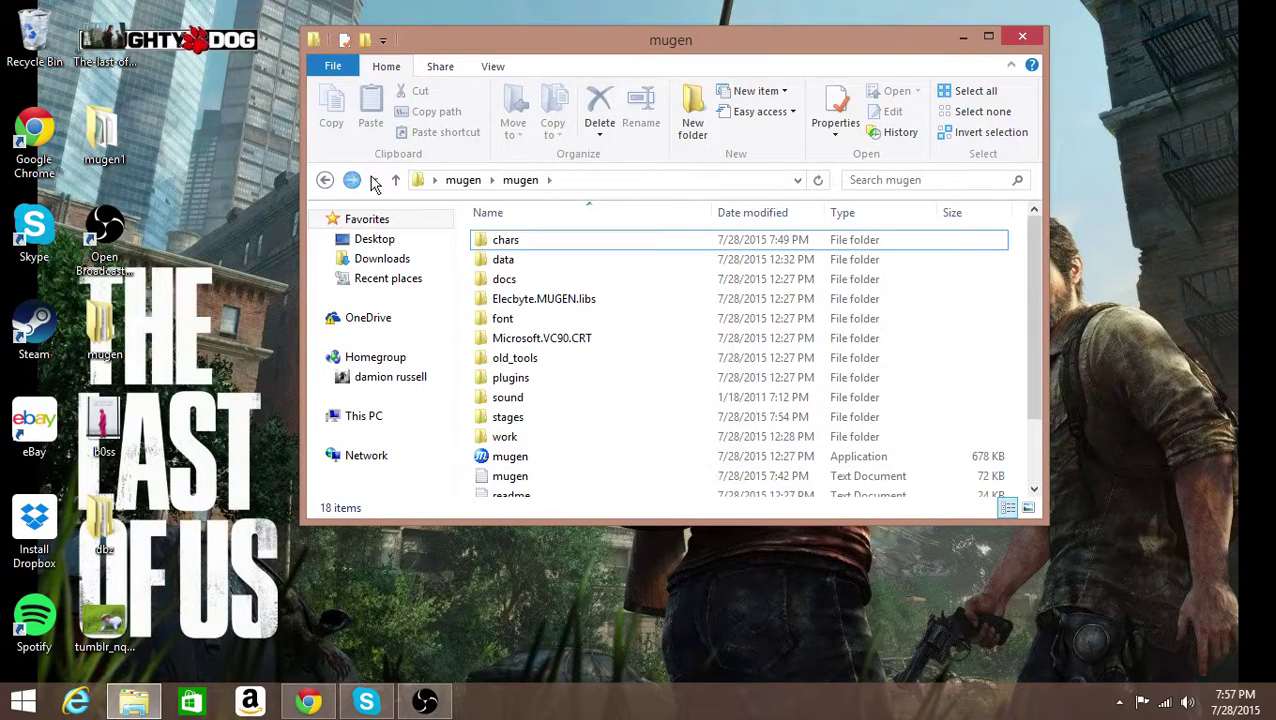
scroll(555, 478, down, 2)
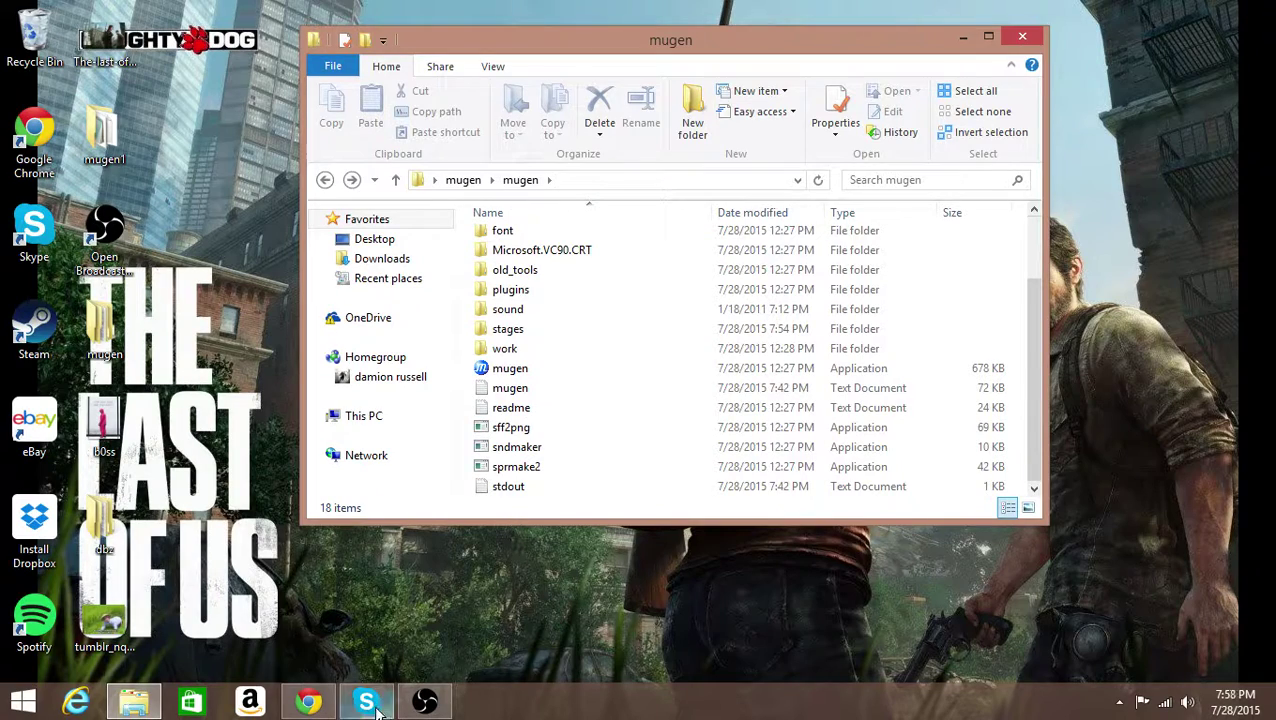
Switch to Open Broadcaster Software to check the recording, and minimize its window.
click(424, 702)
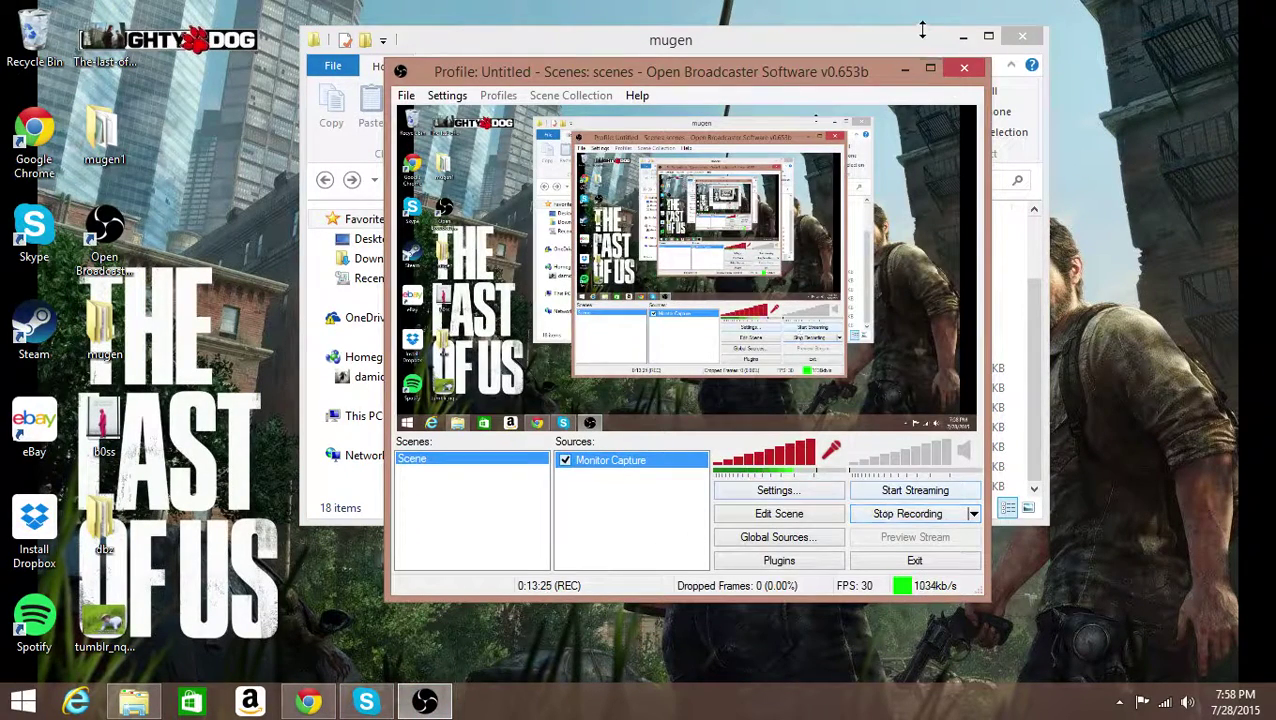
click(903, 68)
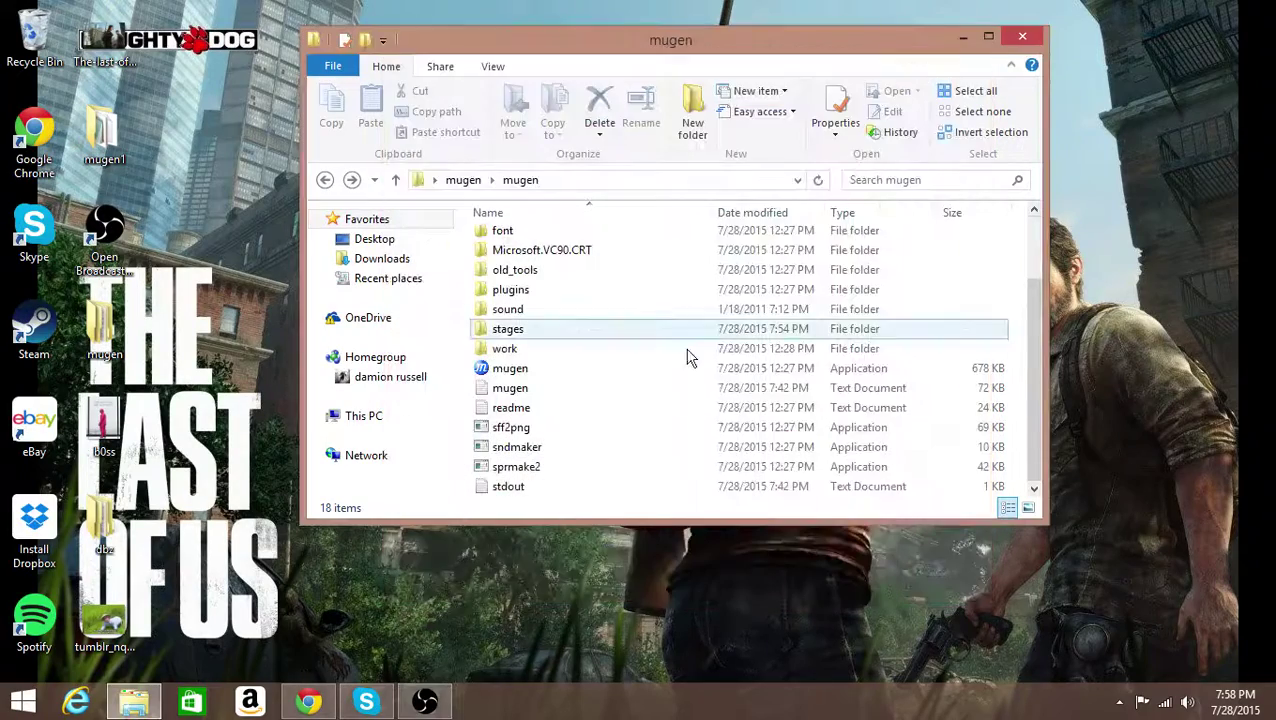
Launch the mugen application from the mugen\mugen folder and enter Arcade mode.
click(617, 368)
double_click(617, 368)
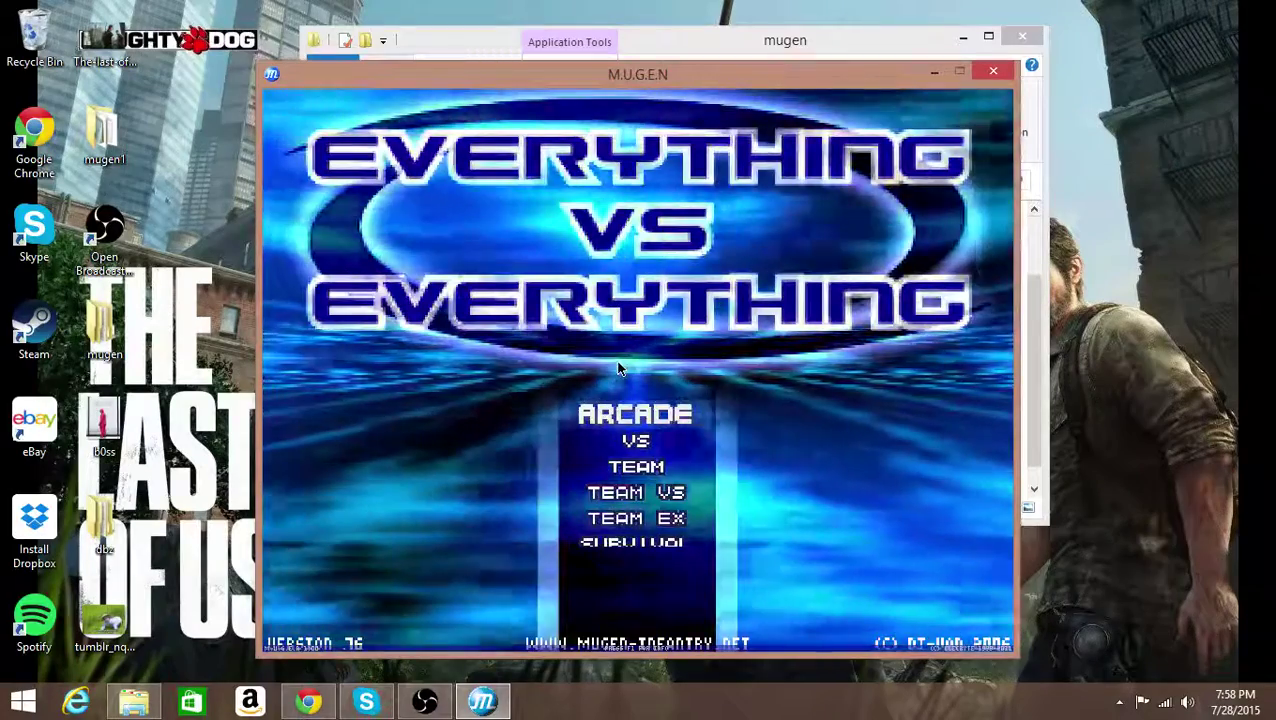
key(Return)
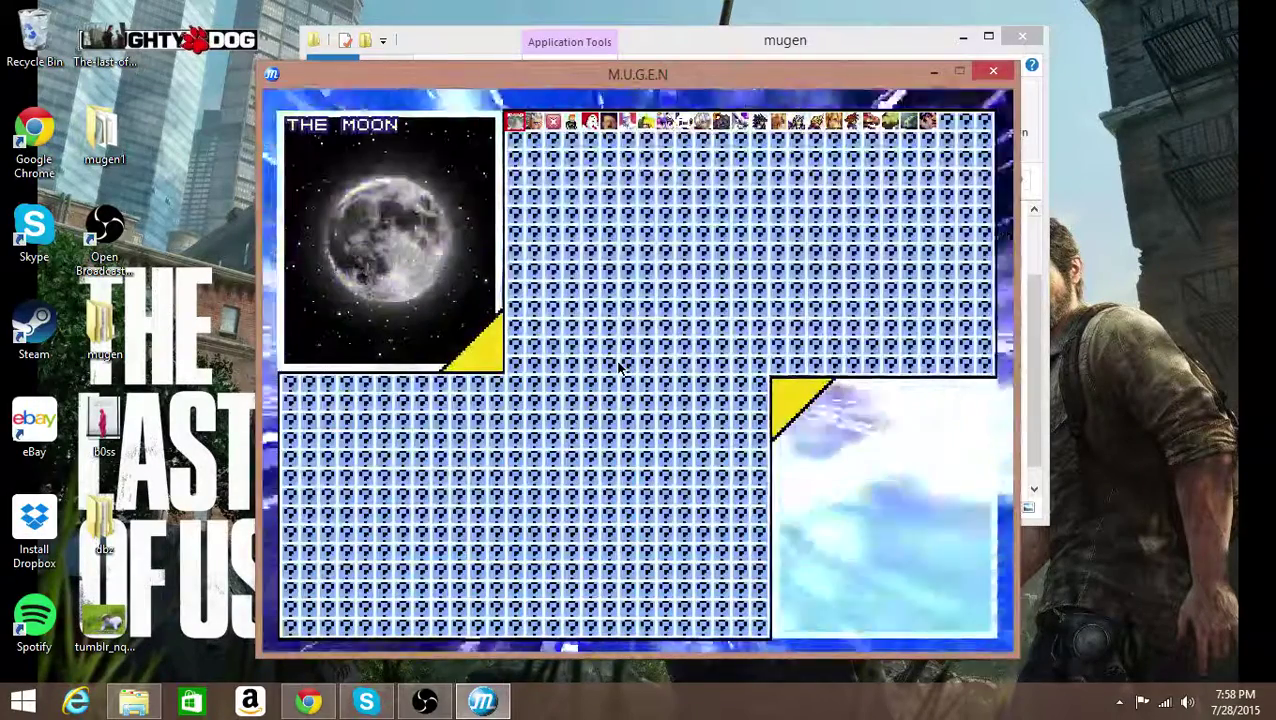
Move four slots back from The Moon on the character select grid and choose that slot.
key(Left)
key(Left)
key(Left)
key(Left)
key(Return)
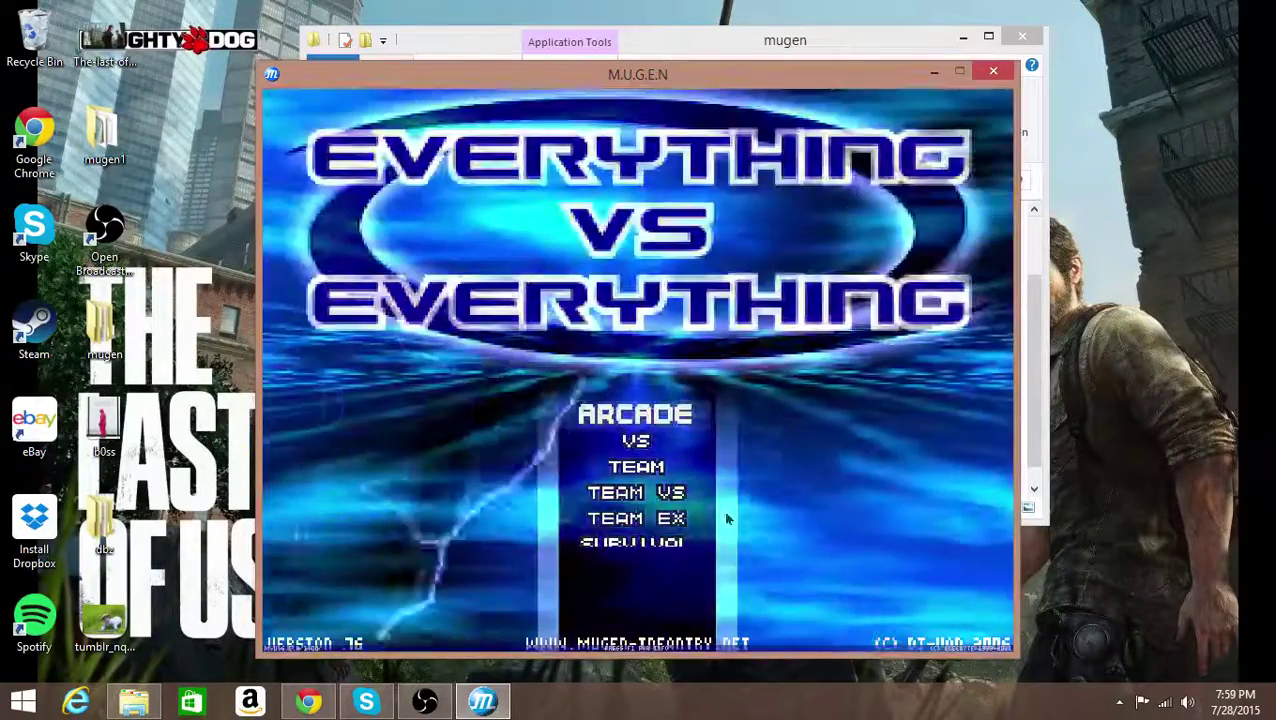
Switch from the M.U.G.E.N game to Open Broadcaster Software, bringing up its recording controls.
click(450, 712)
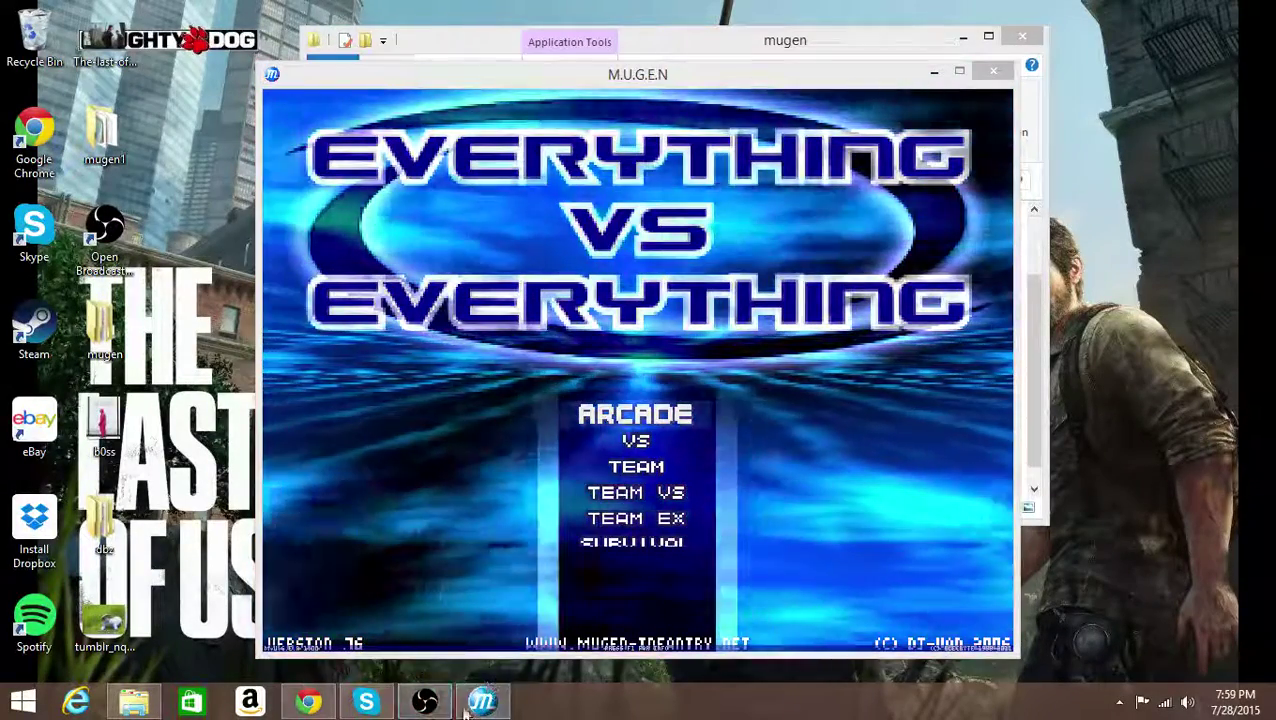
click(425, 703)
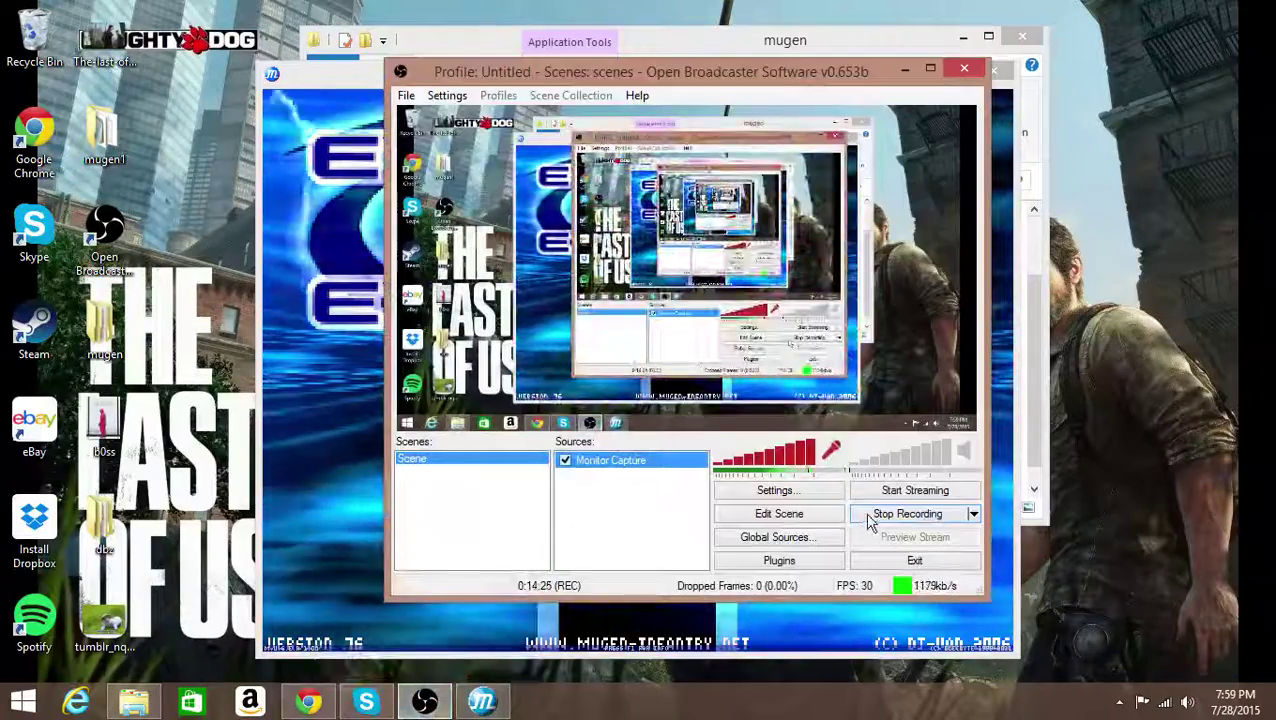